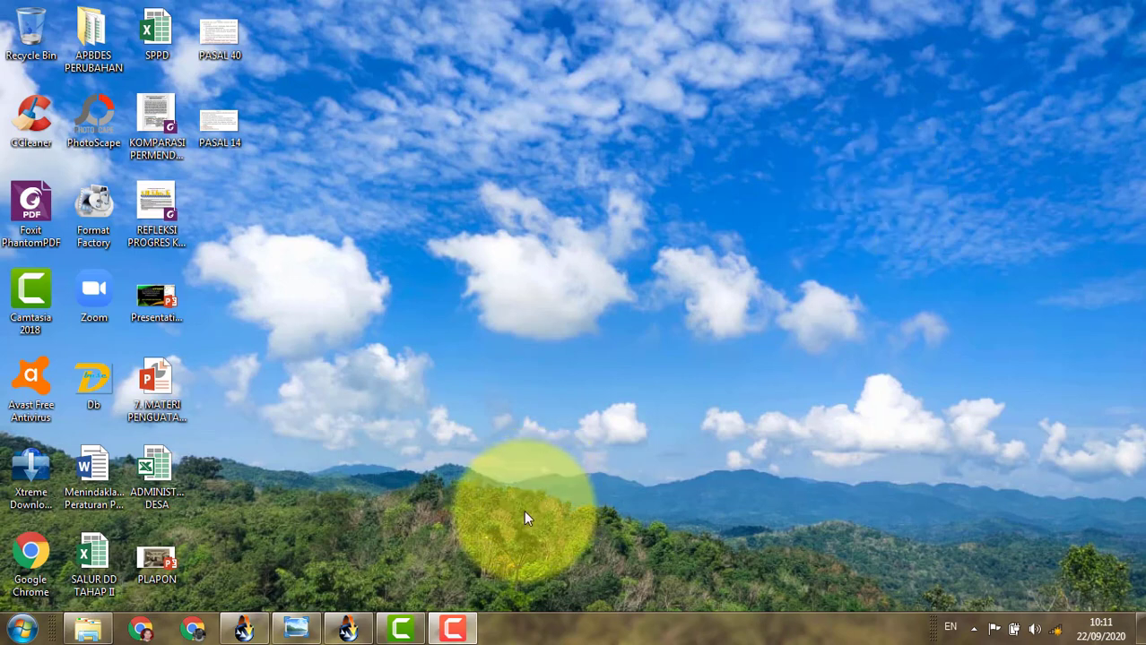
Read the PASAL 14 and PASAL 40 regulation images in Photo Viewer, then return to SISKEUDES.
mouse_move(370, 630)
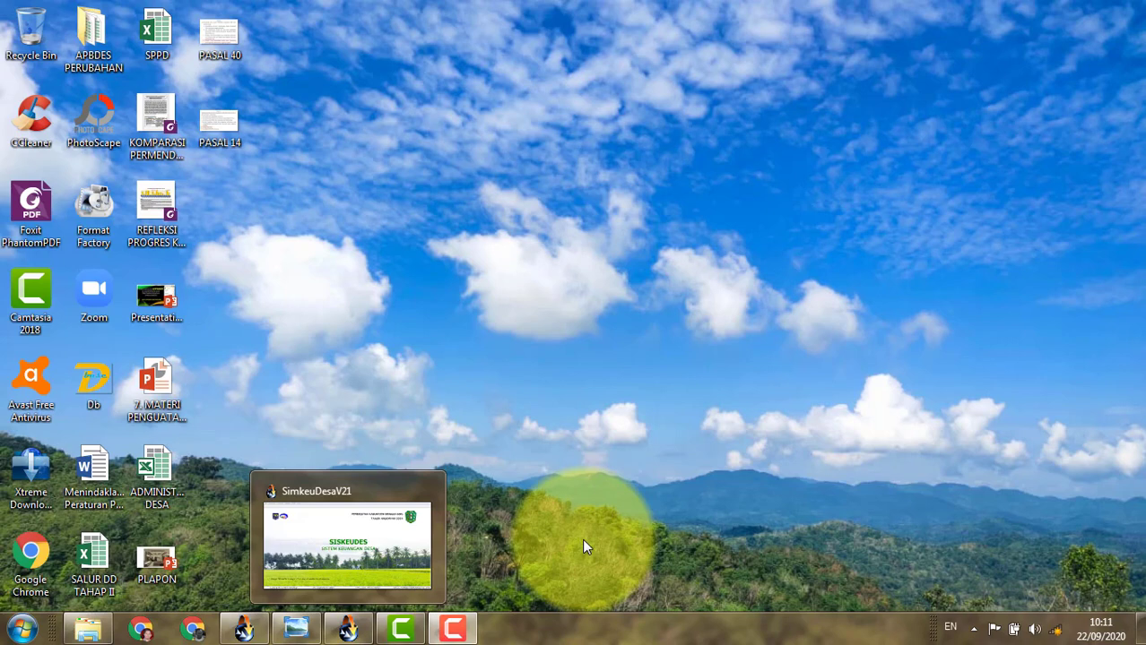
left_click(297, 632)
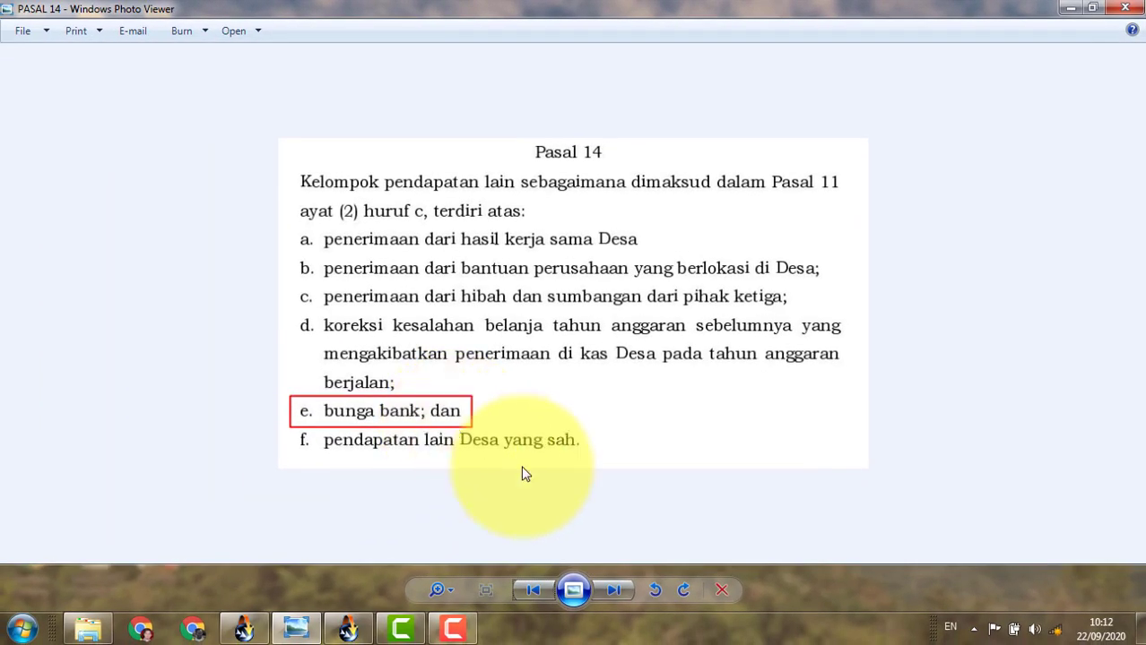
left_click(617, 588)
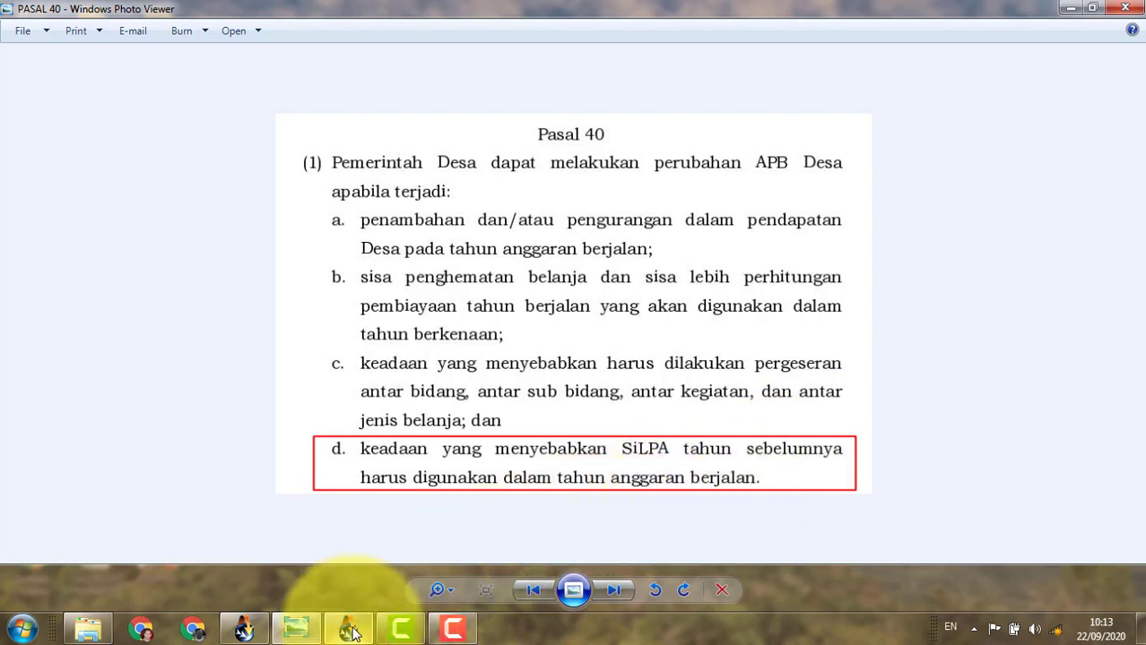
left_click(244, 630)
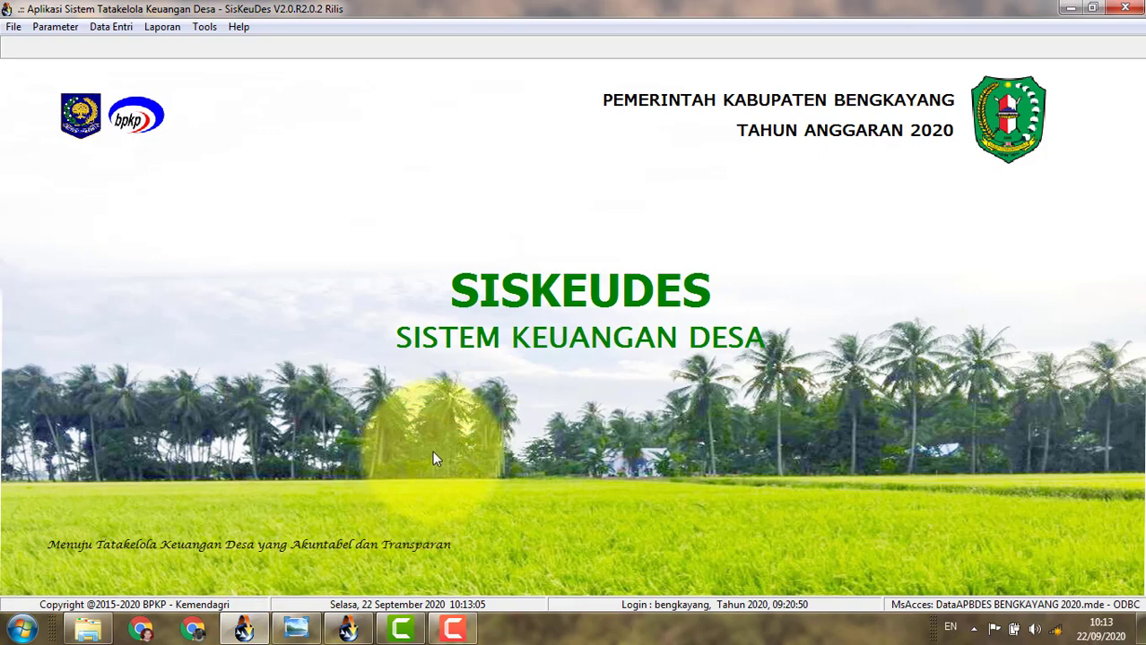
Preview the 2019 Parameter Kode Sumber Dana report listing eight fund sources, PAD to DLL.
left_click(348, 631)
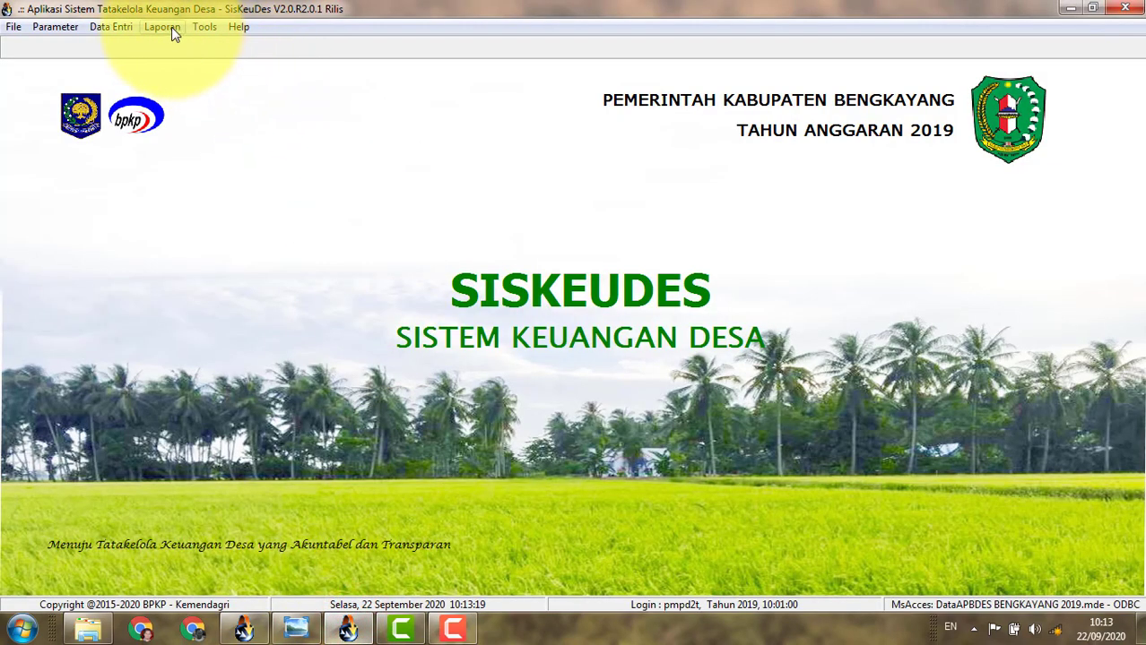
left_click(199, 27)
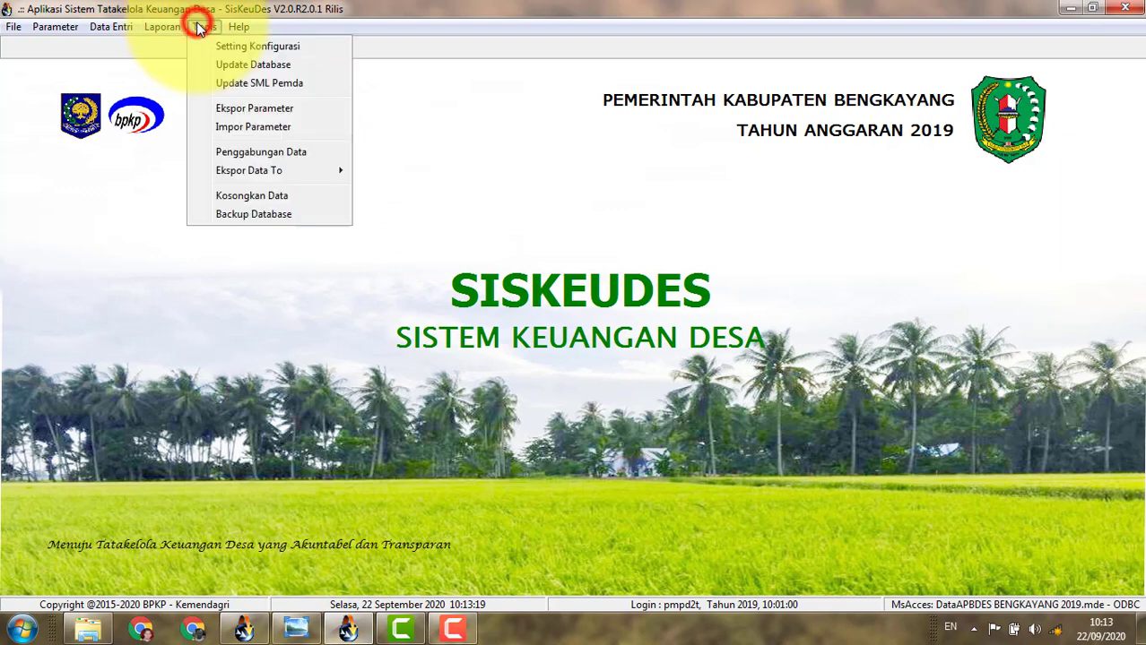
left_click(177, 31)
left_click(174, 45)
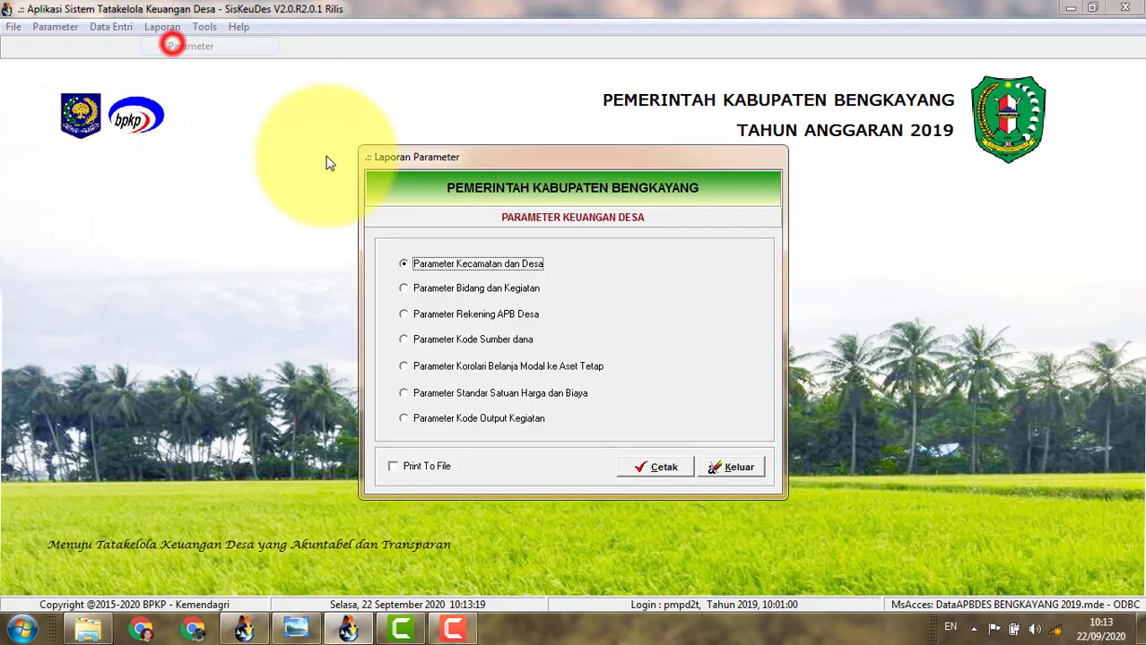
left_click(478, 346)
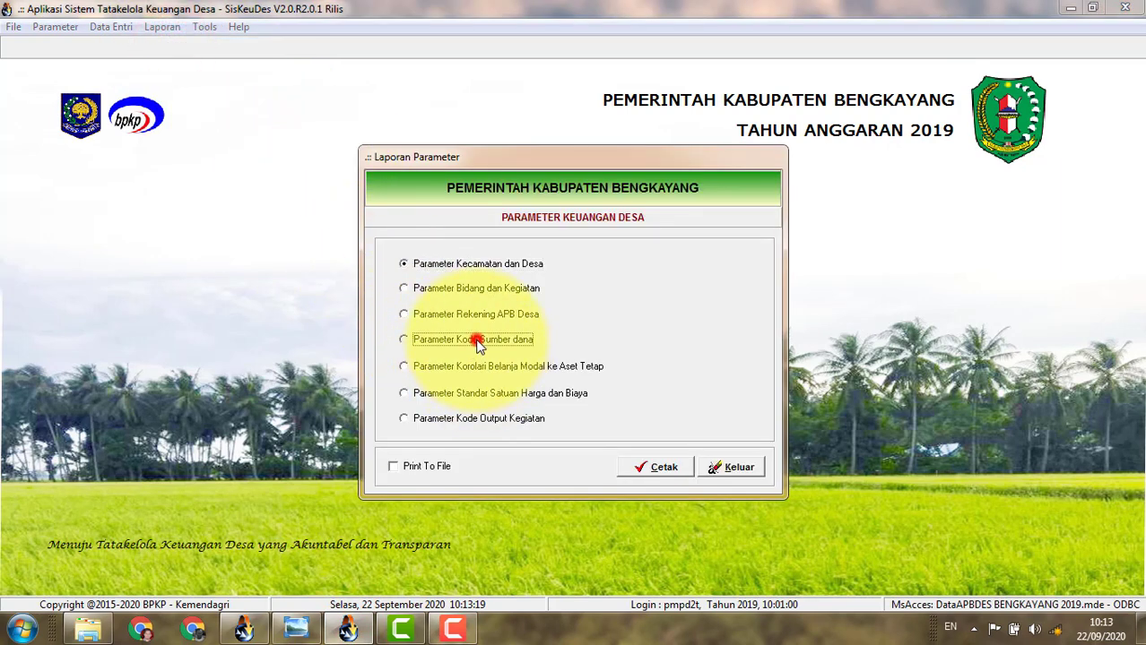
left_click(659, 468)
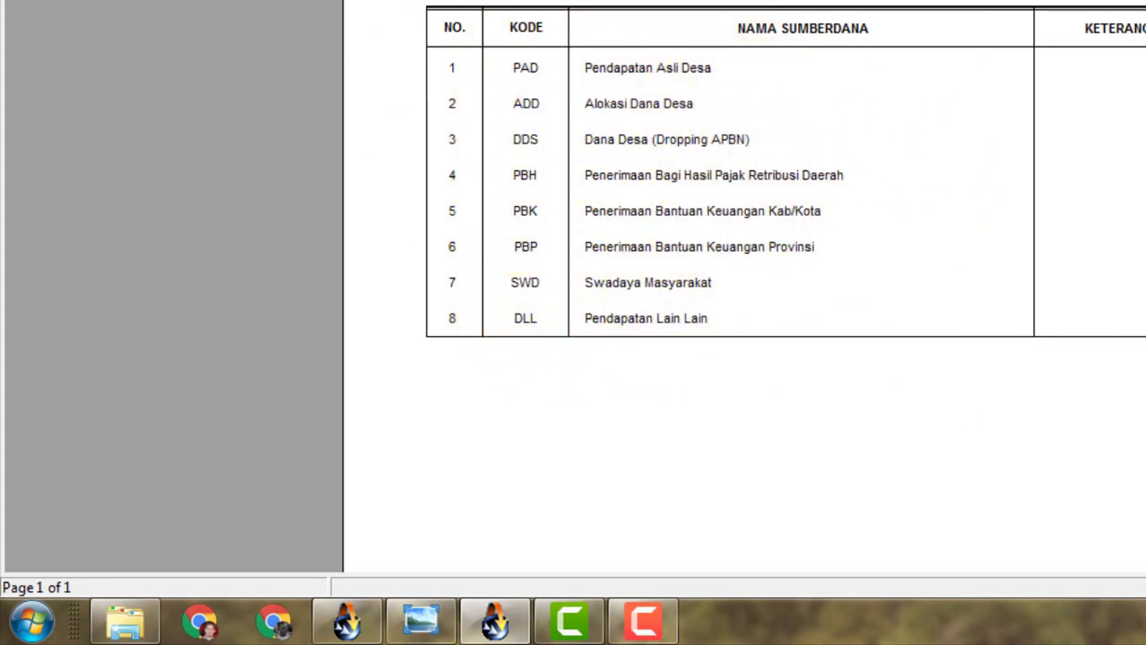
left_click(368, 32)
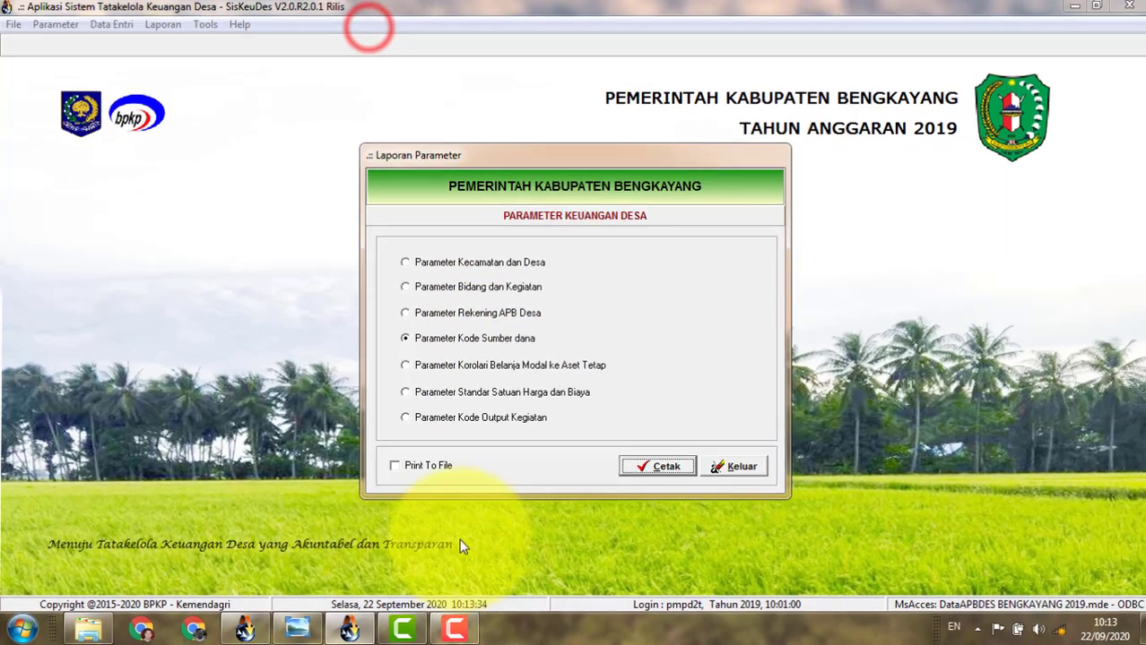
In the 2020 database, preview the fund-code report showing 15 sources through SPD, then close it.
mouse_move(347, 630)
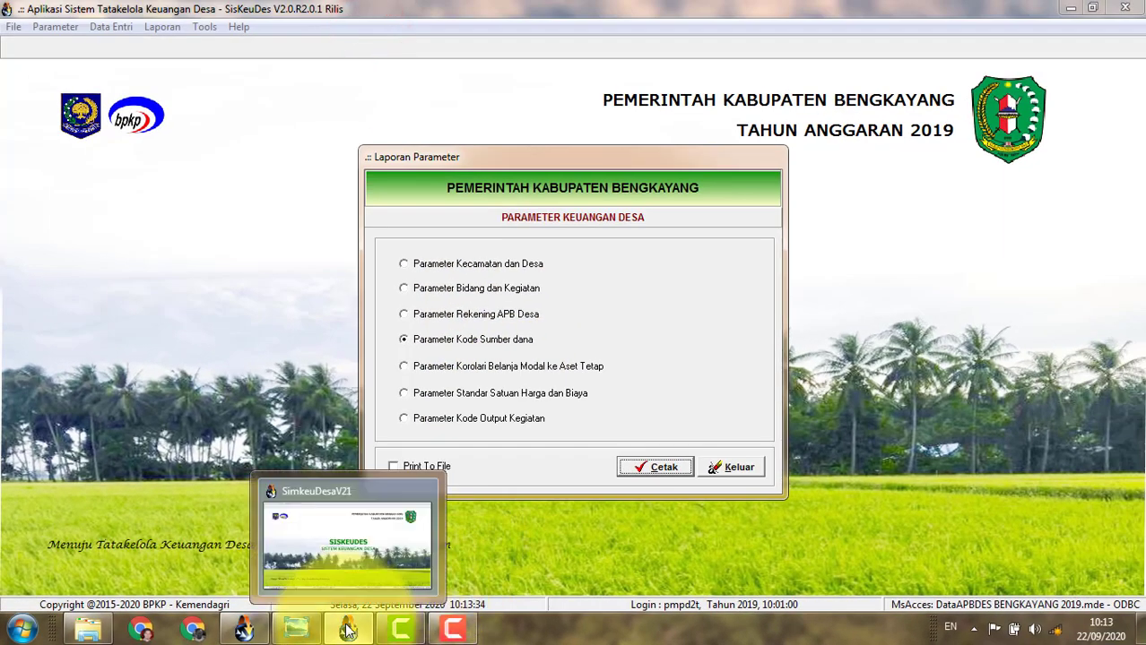
left_click(347, 542)
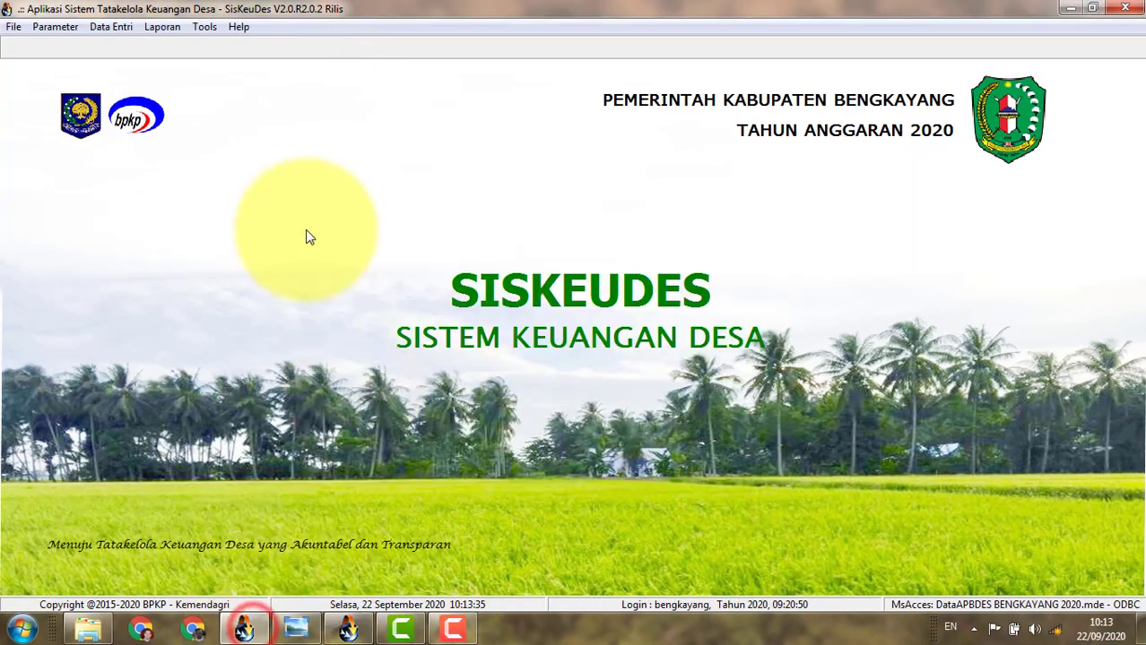
left_click(164, 27)
left_click(170, 45)
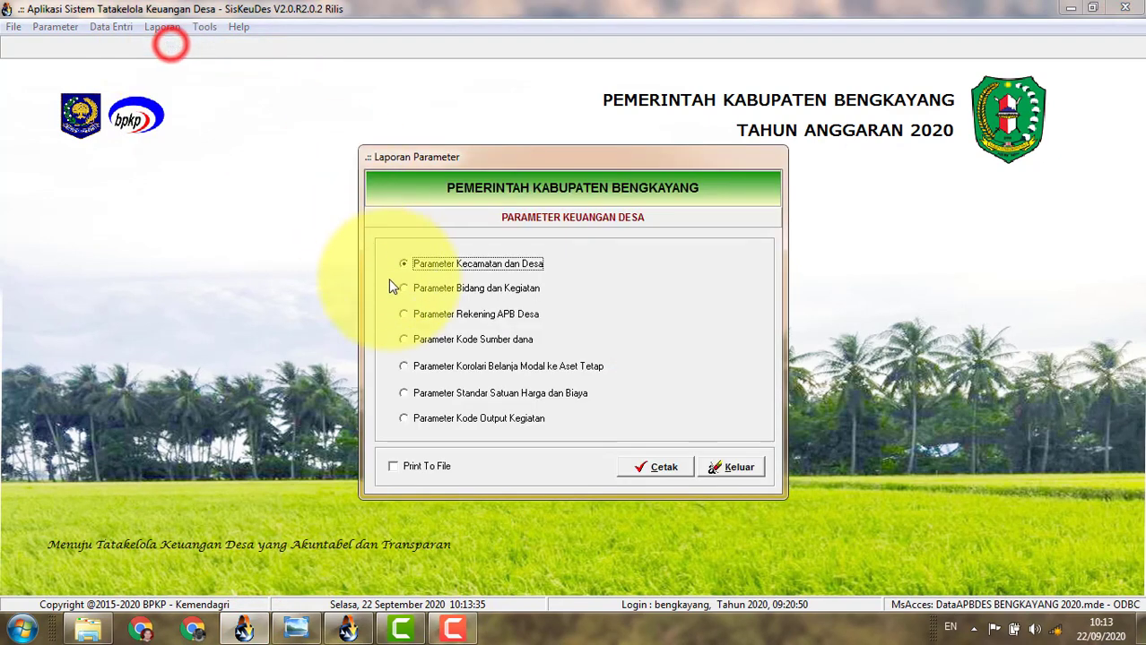
left_click(439, 339)
left_click(664, 467)
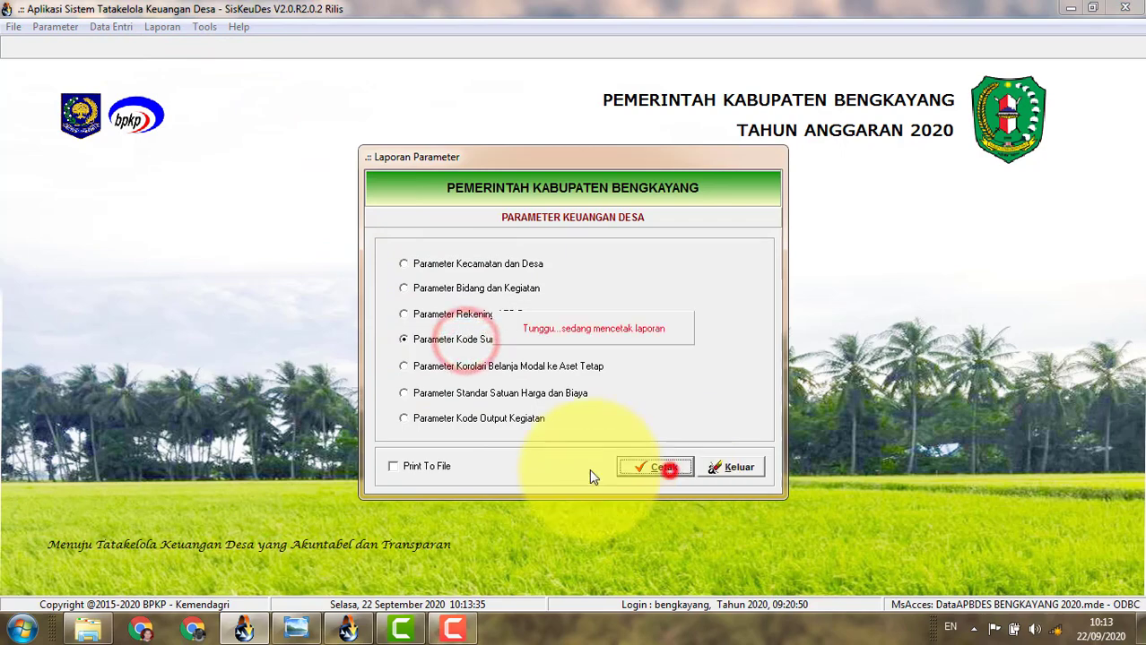
scroll(586, 469, "down", 3)
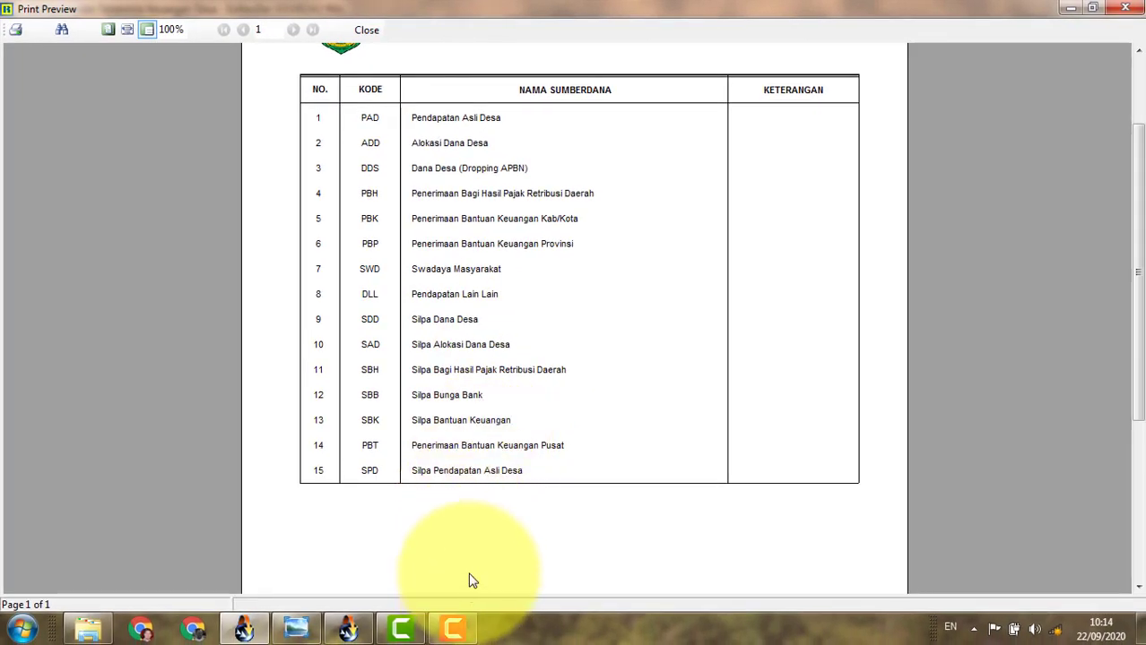
left_click(358, 33)
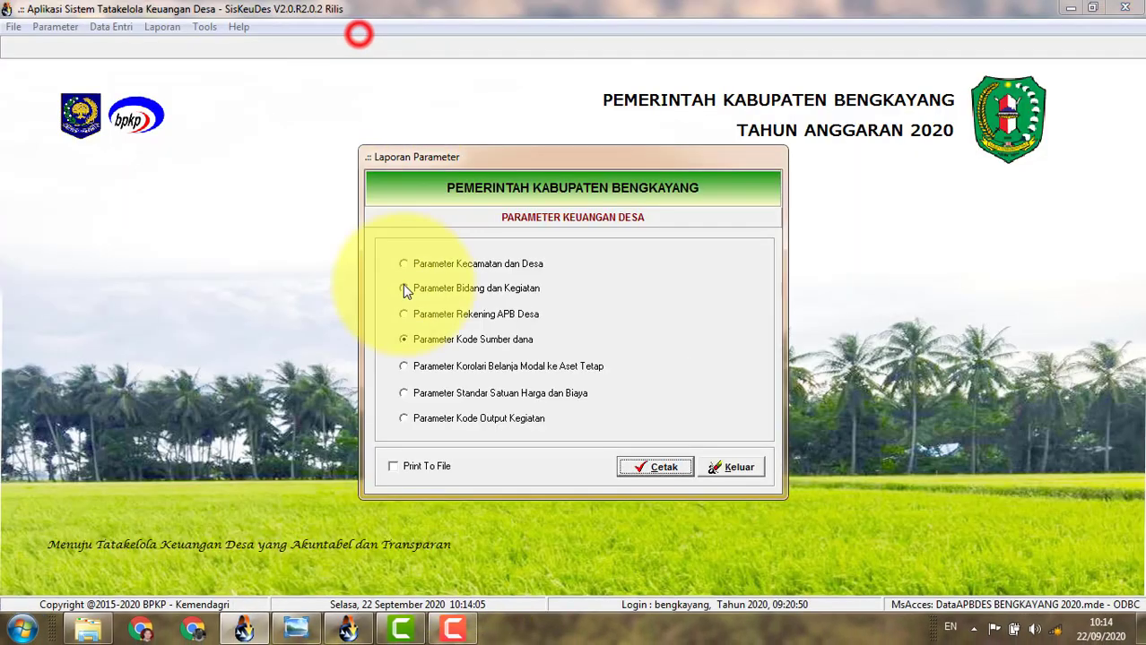
left_click(732, 468)
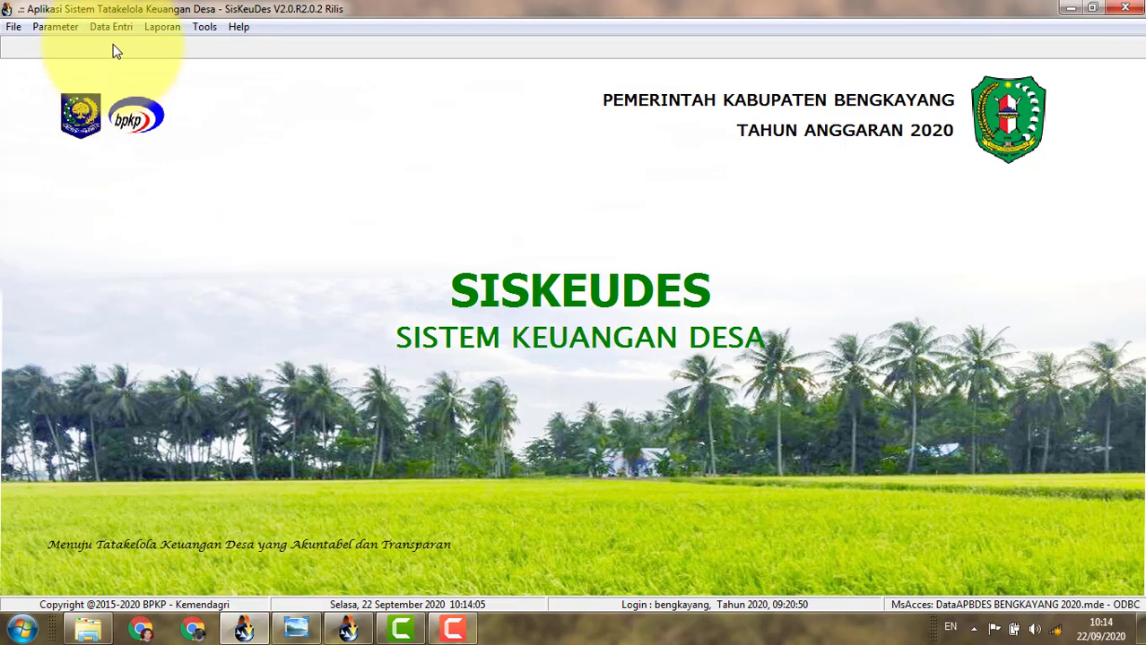
Preview the Anggaran Perubahan Lampiran 1c for Desa Sebetung Menyala, Kecamatan Teriak, then close it.
left_click(156, 27)
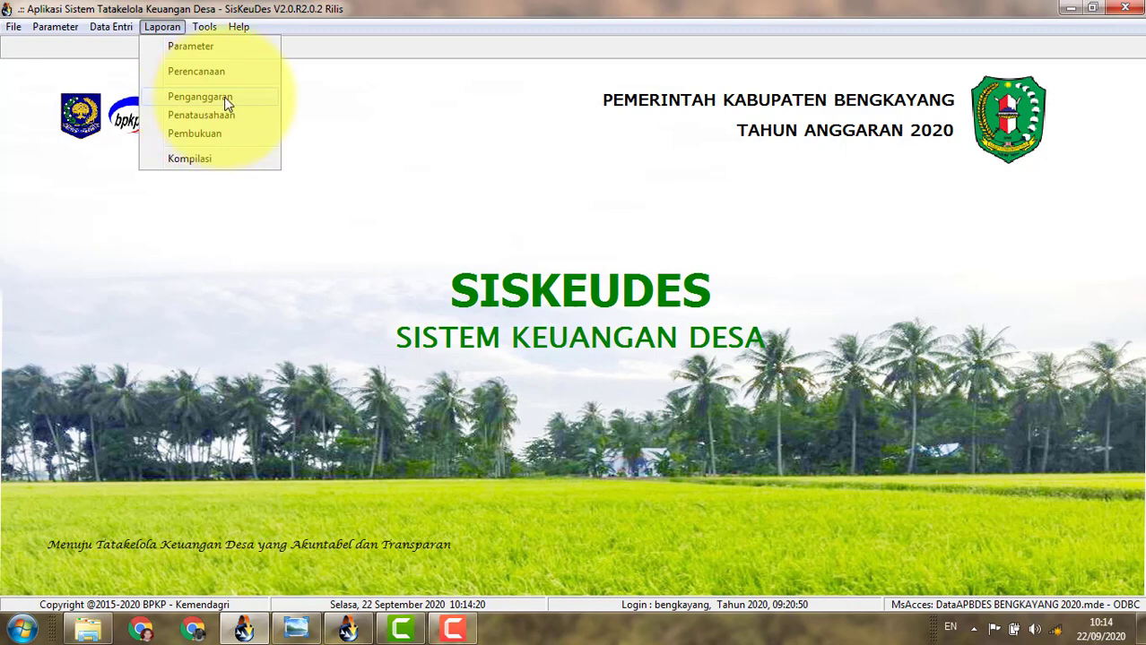
left_click(226, 99)
left_click(384, 251)
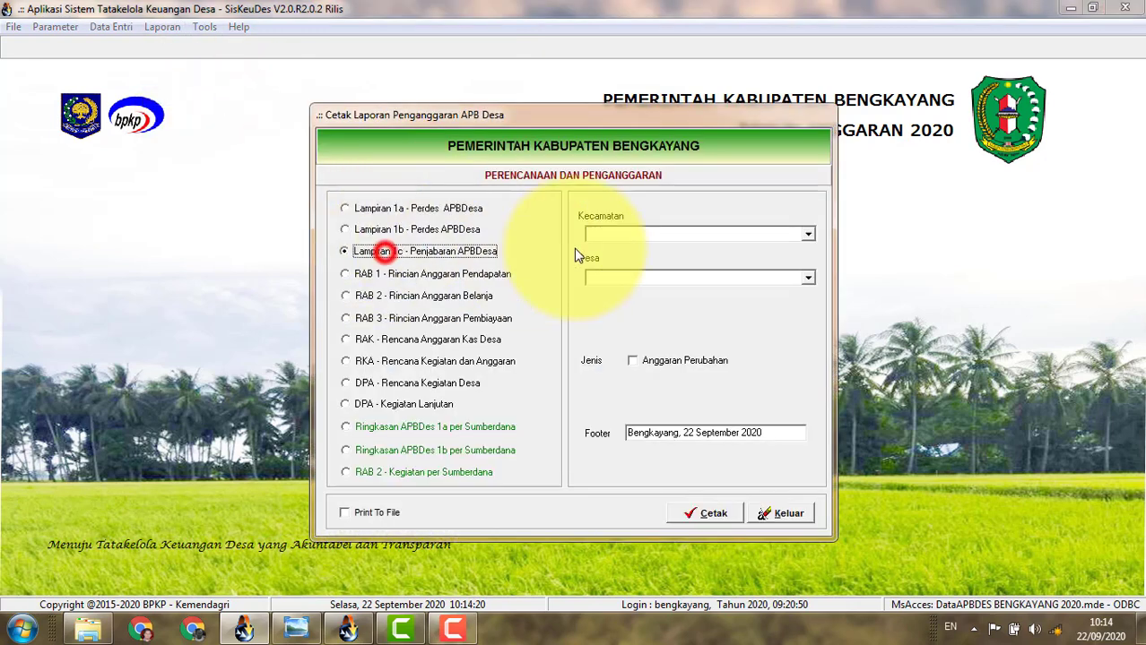
left_click(808, 233)
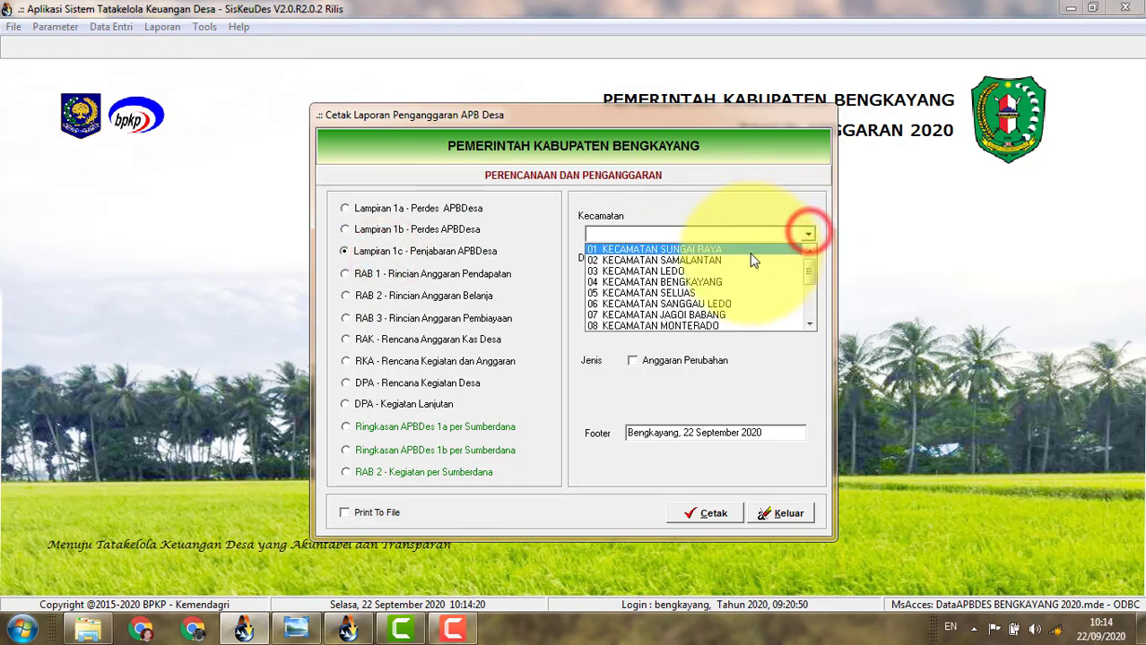
scroll(691, 291, "down", 3)
scroll(699, 280, "up", 1)
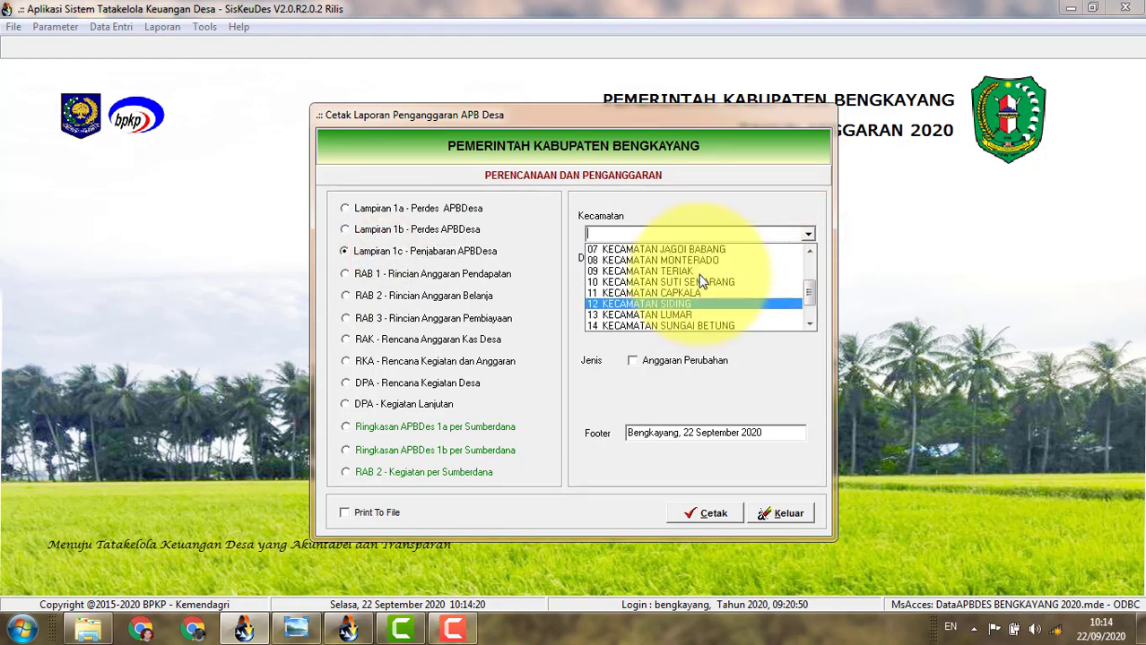
left_click(701, 272)
left_click(808, 278)
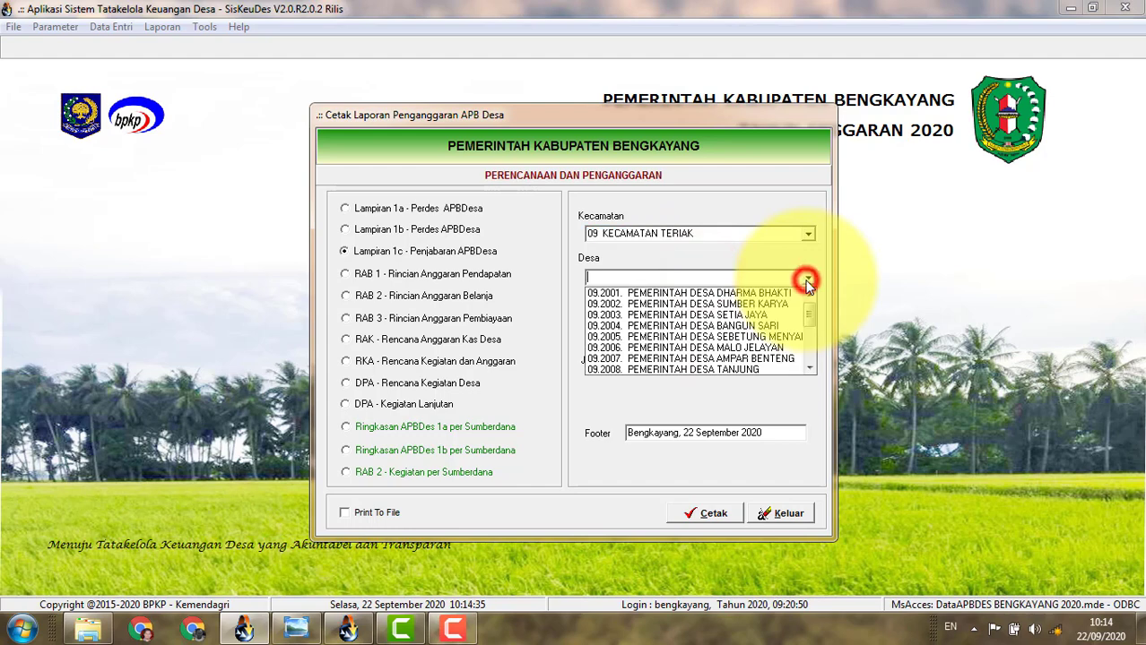
left_click(741, 336)
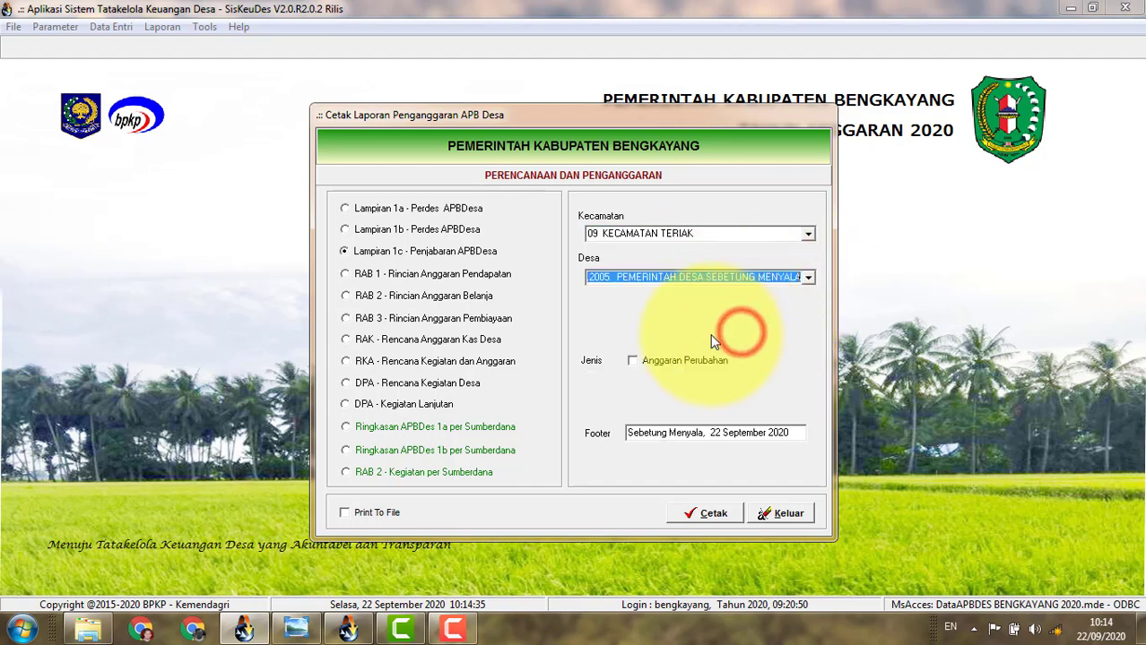
left_click(642, 363)
left_click(701, 512)
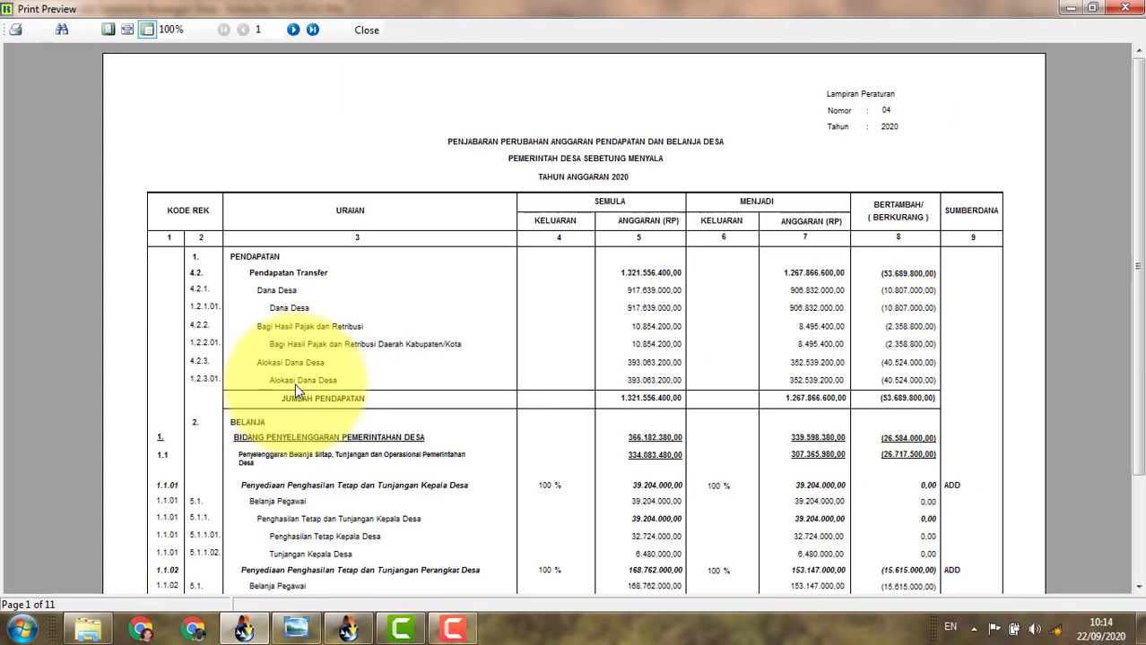
left_click(361, 30)
left_click(772, 513)
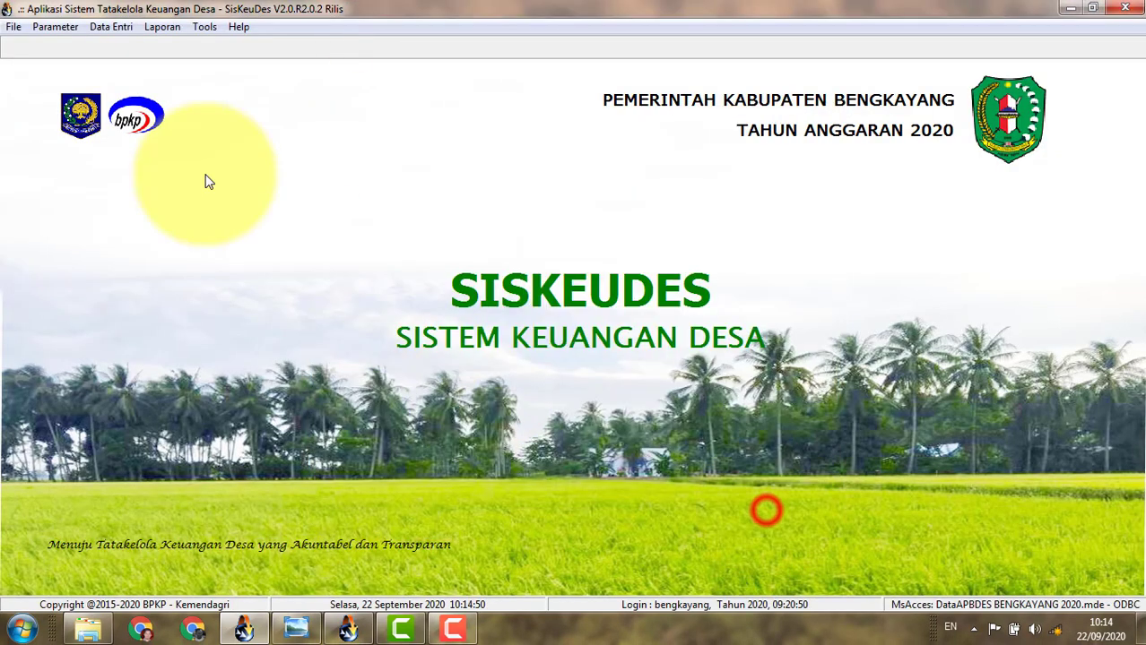
Open the Pendapatan budget data for Sebetung Menyala village in Kecamatan Teriak.
left_click(115, 27)
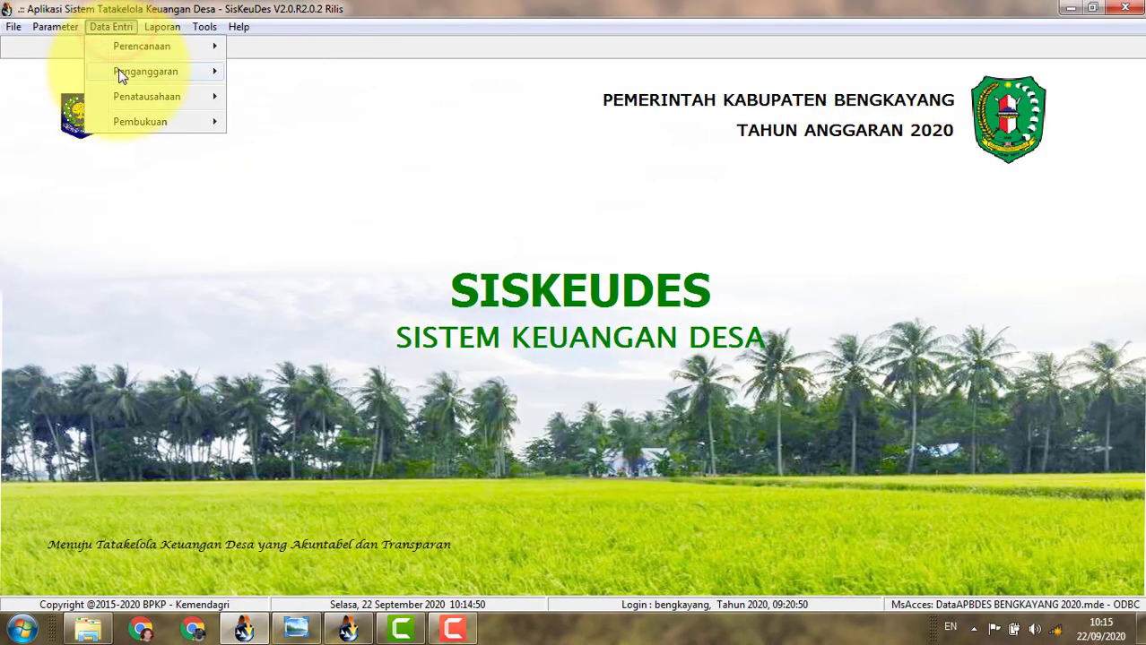
mouse_move(119, 71)
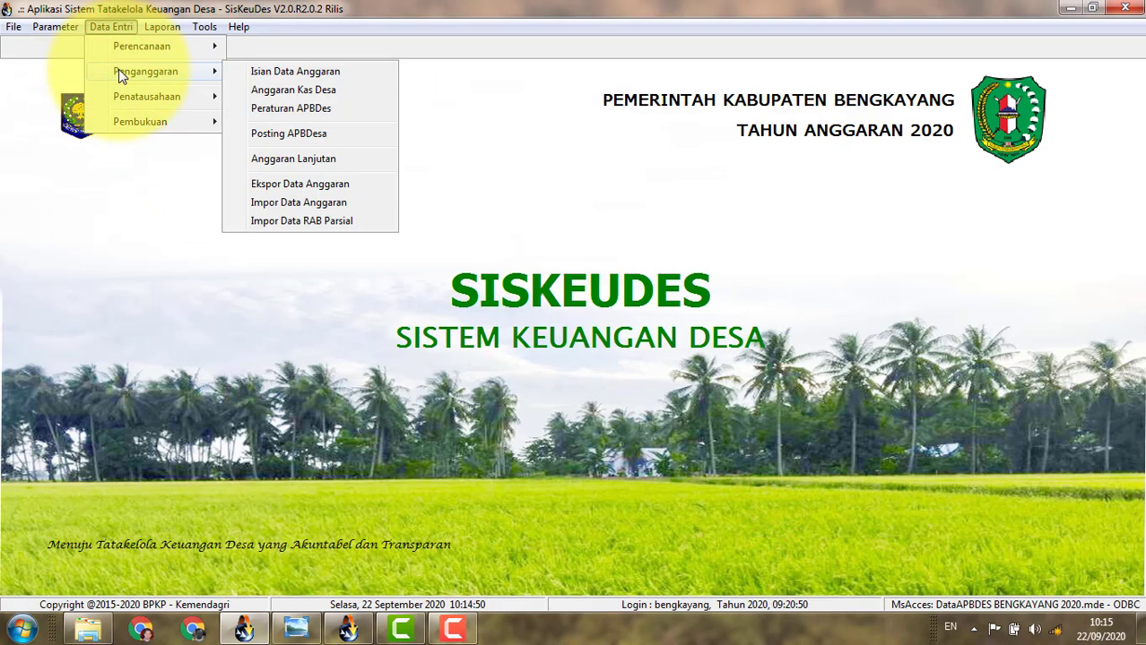
left_click(276, 71)
left_click(341, 212)
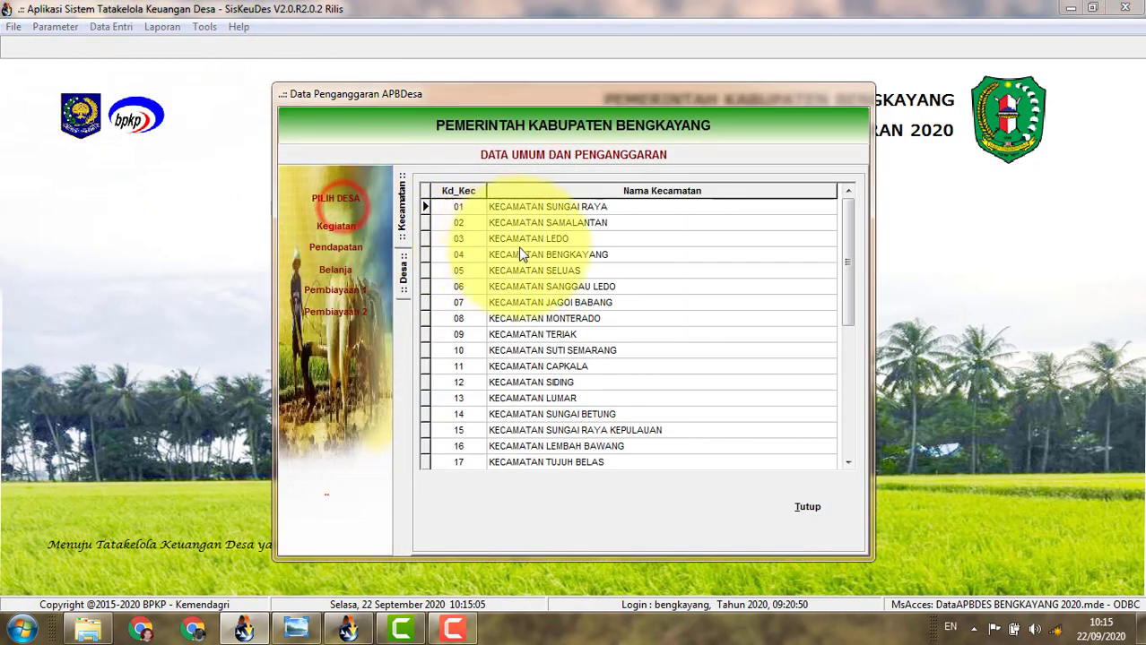
double_click(557, 335)
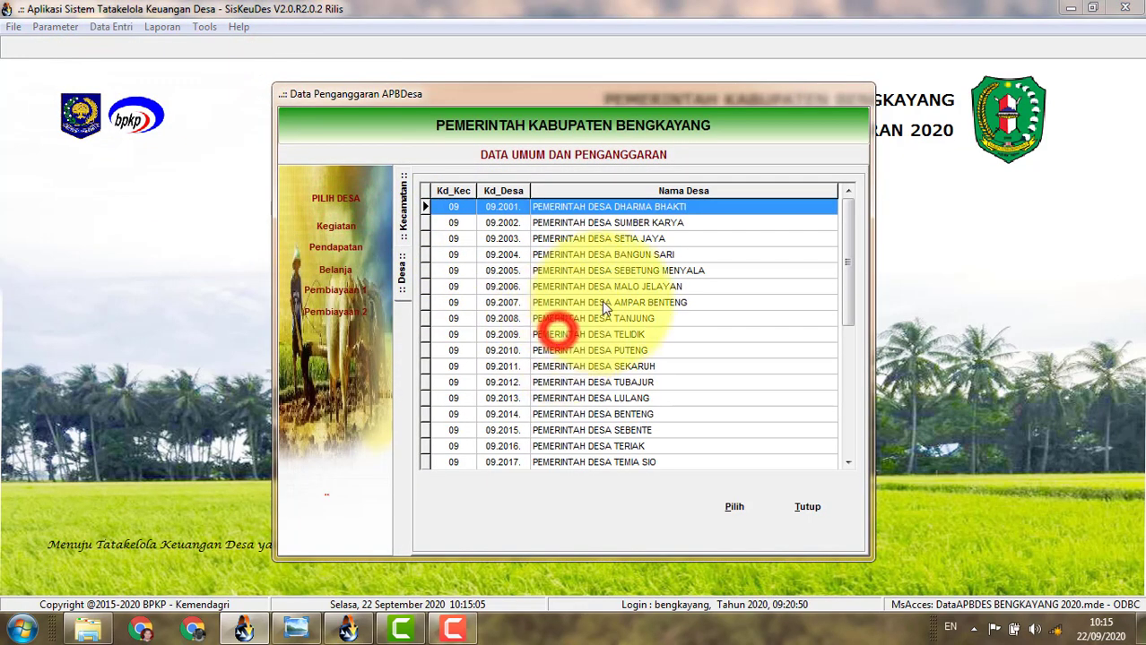
double_click(678, 271)
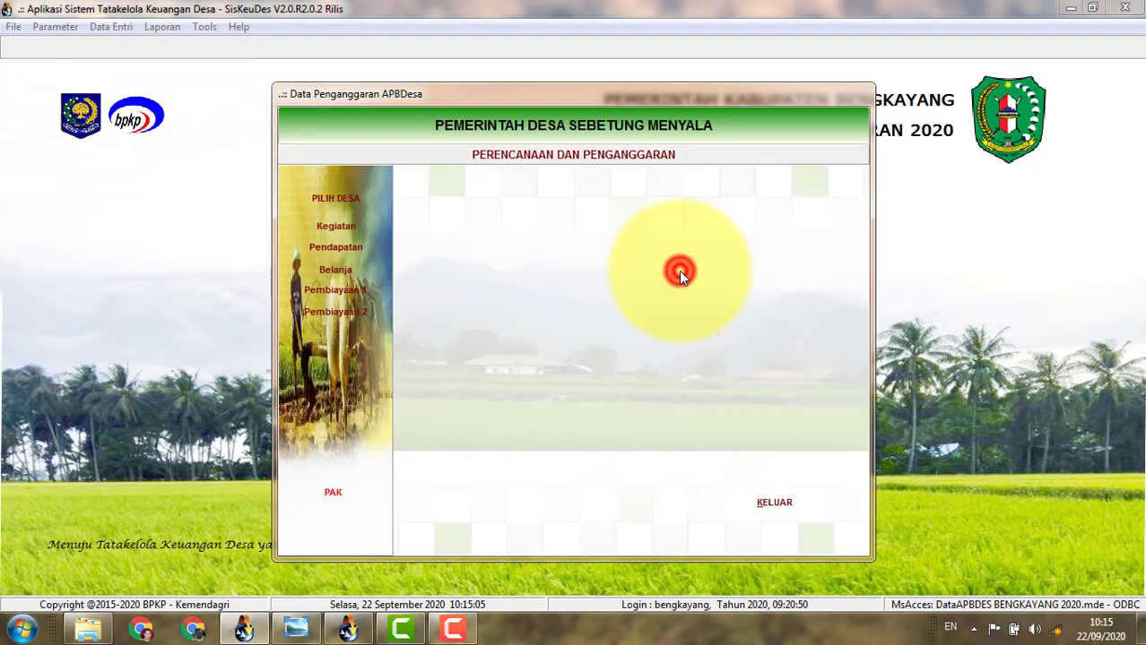
left_click(335, 247)
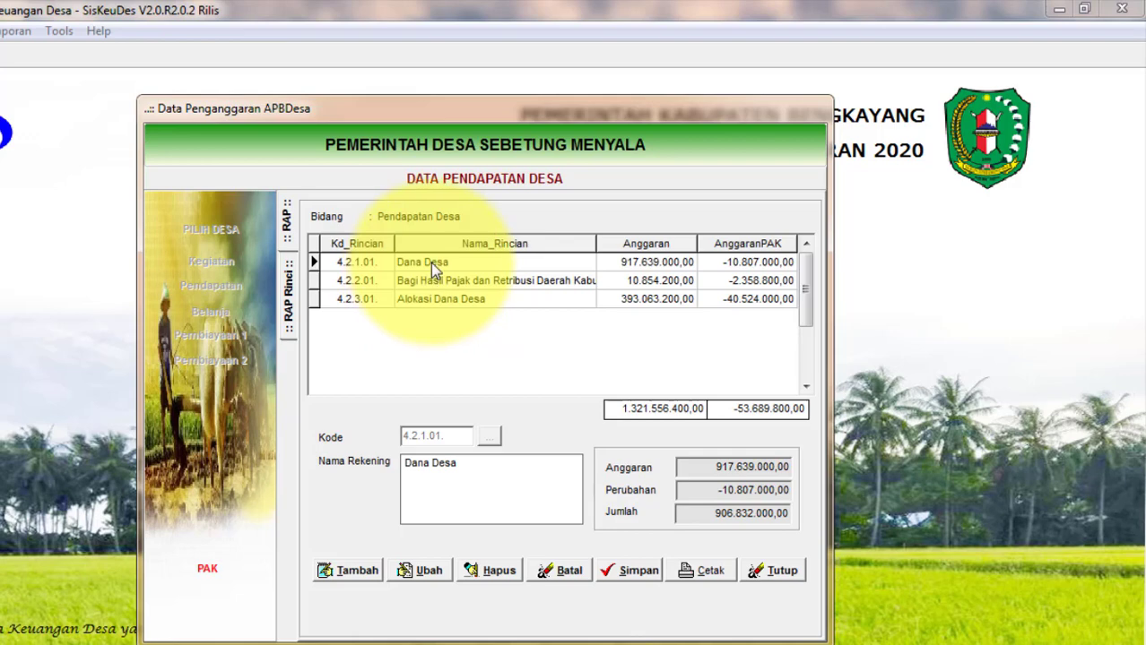
Add and save income account 4.3.6.01 Bunga Bank, then open its detail entries.
left_click(346, 570)
left_click(489, 438)
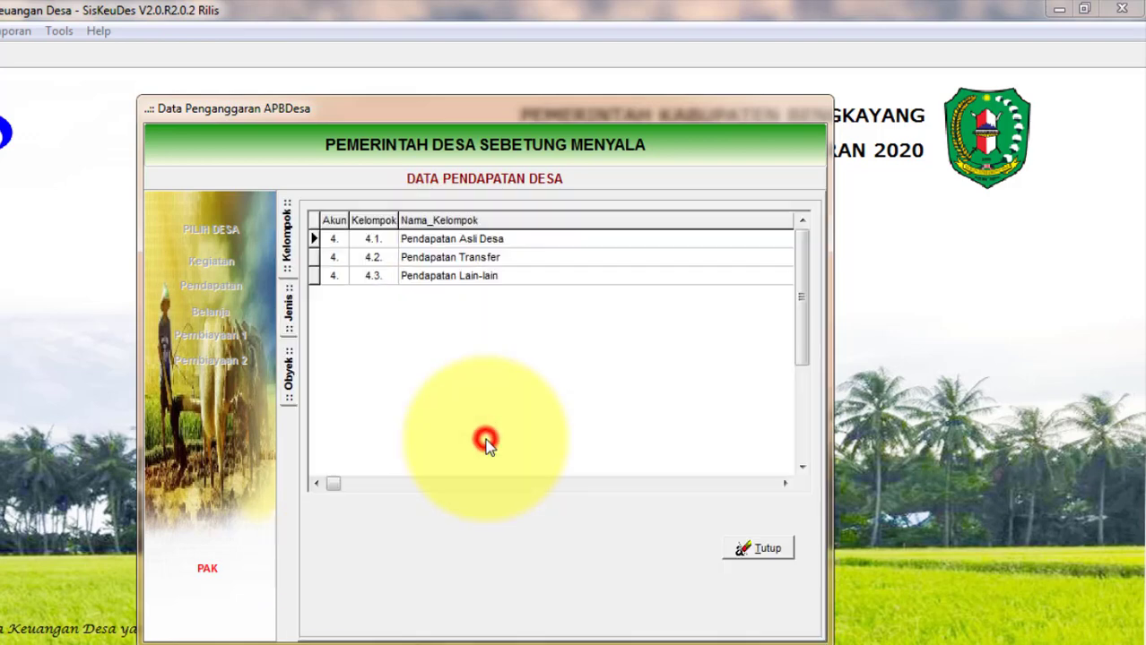
double_click(492, 278)
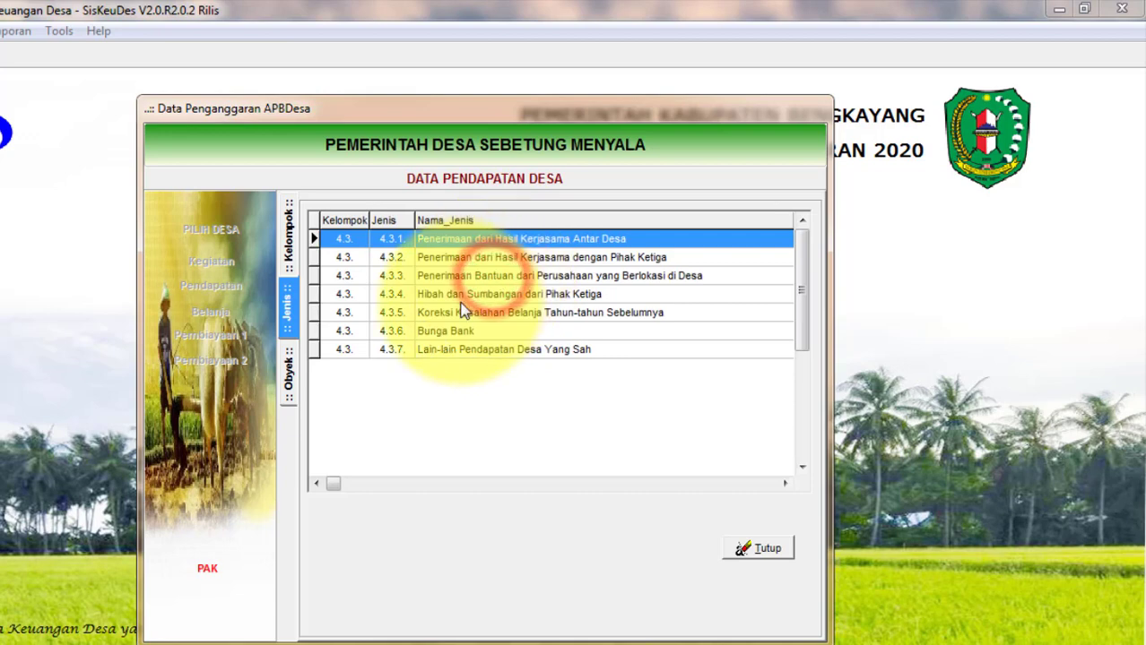
left_click(444, 332)
double_click(444, 332)
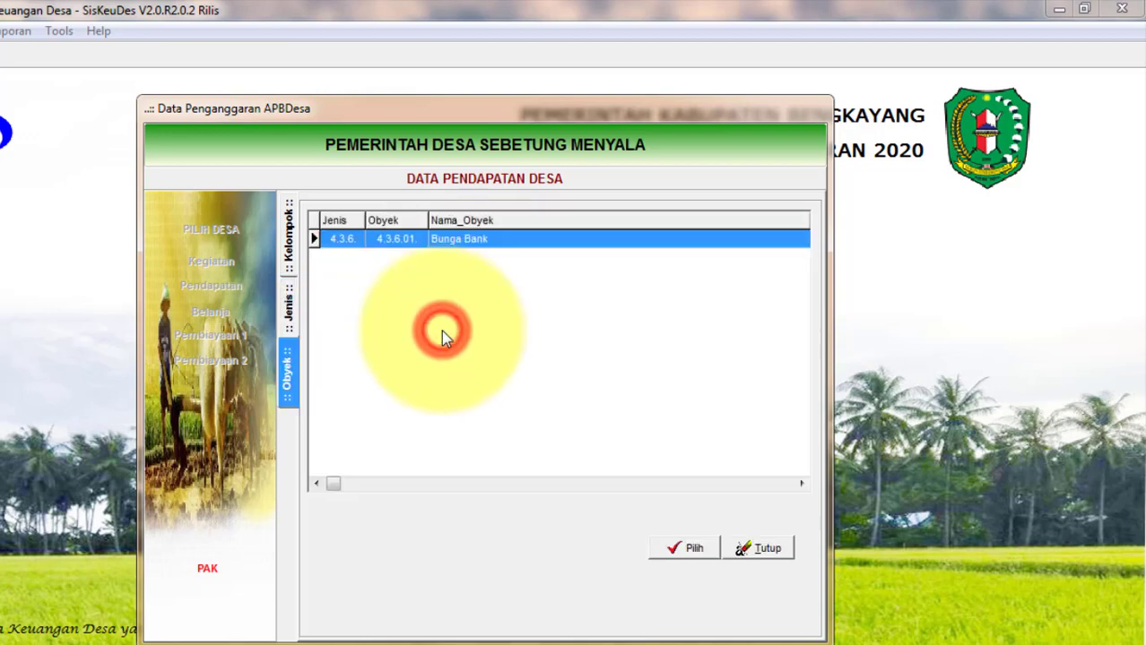
double_click(440, 240)
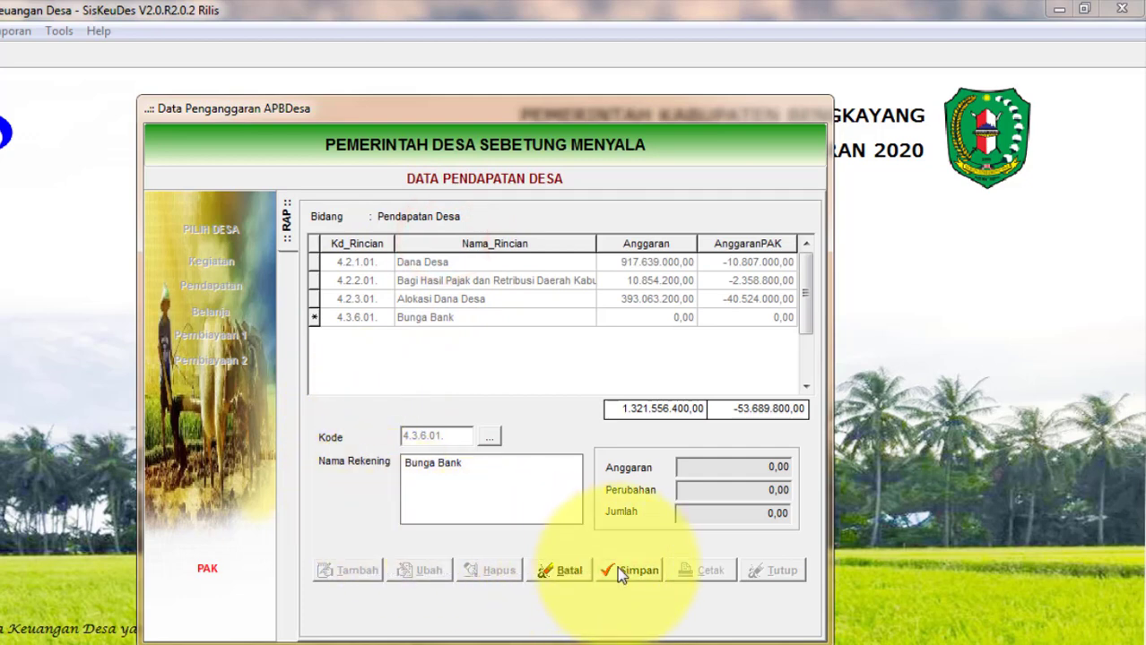
left_click(630, 574)
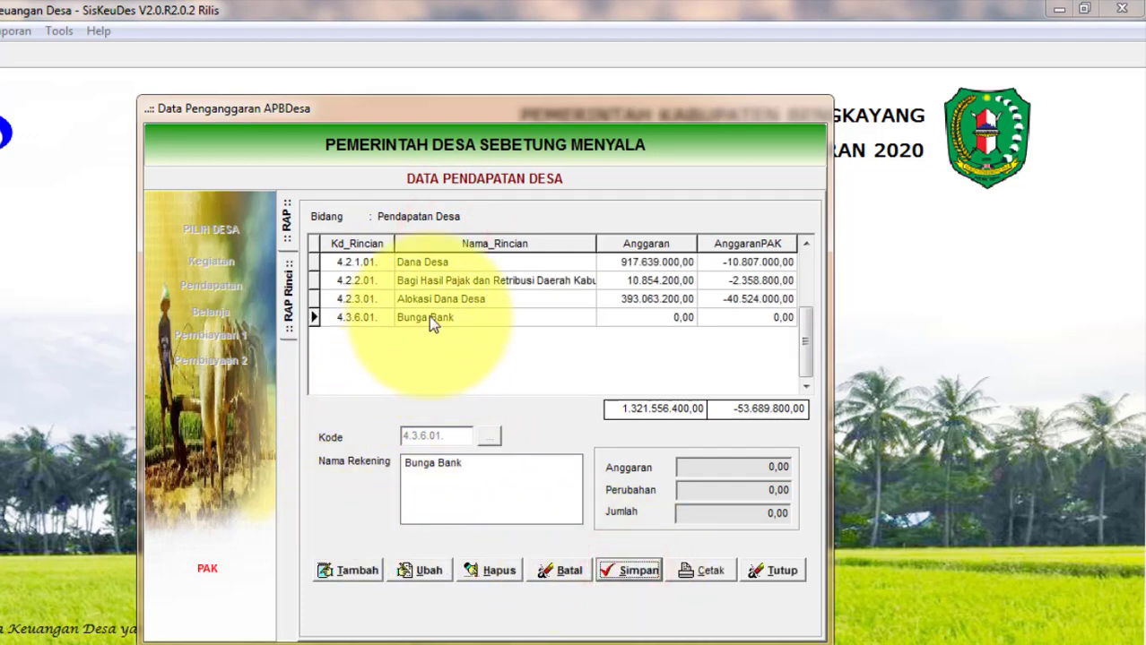
left_click(429, 319)
double_click(430, 319)
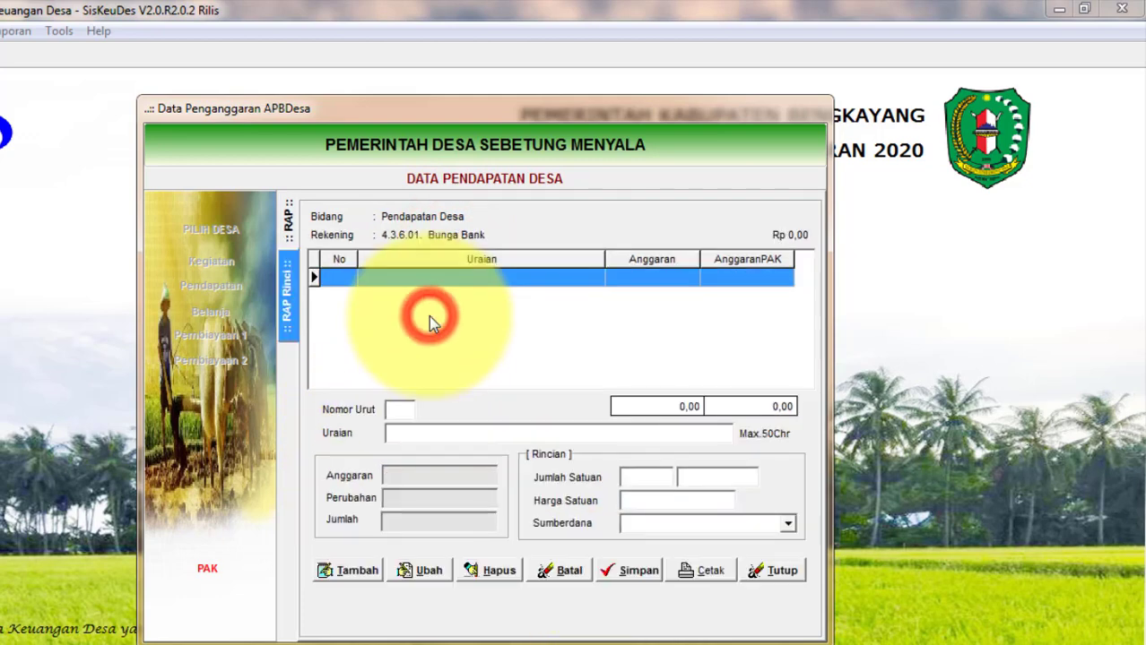
Start detail line 01 'Buga Bank' with quantity 1 and unit Tahun.
left_click(354, 570)
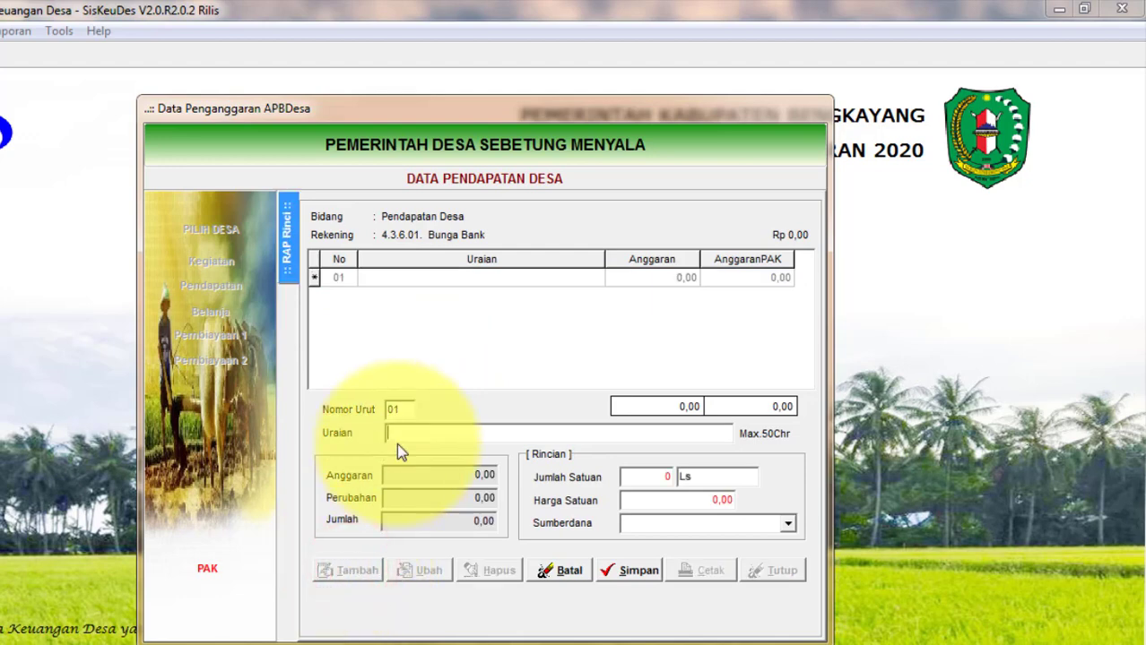
type("Buga Bank")
left_click(645, 477)
type("1")
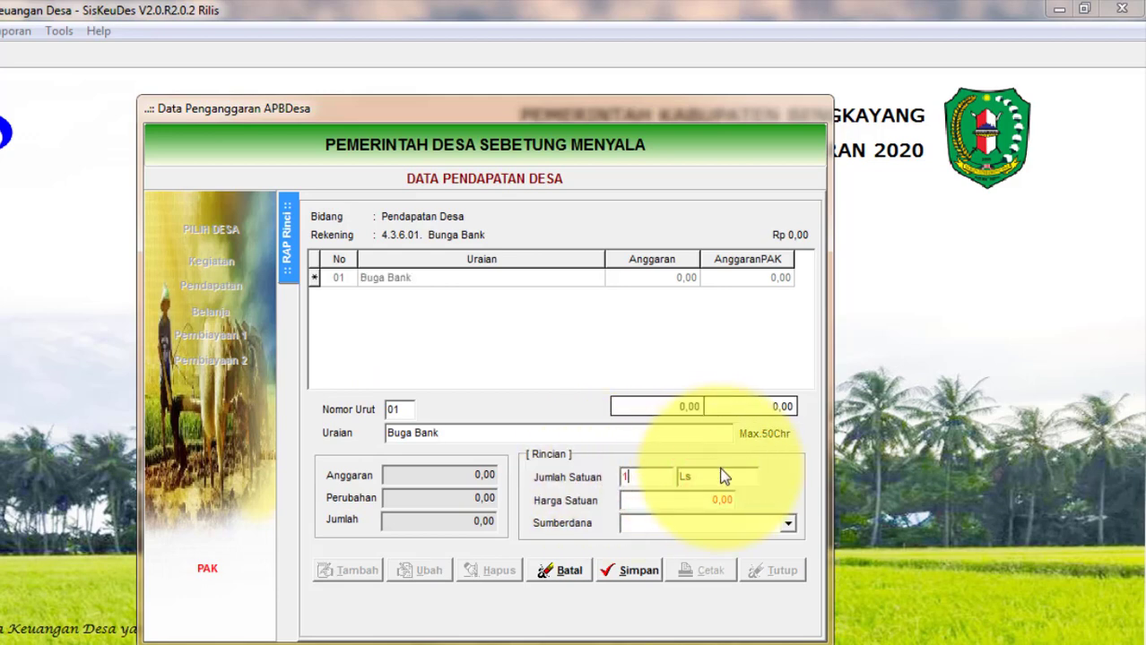
left_click(692, 477)
type("Tahun")
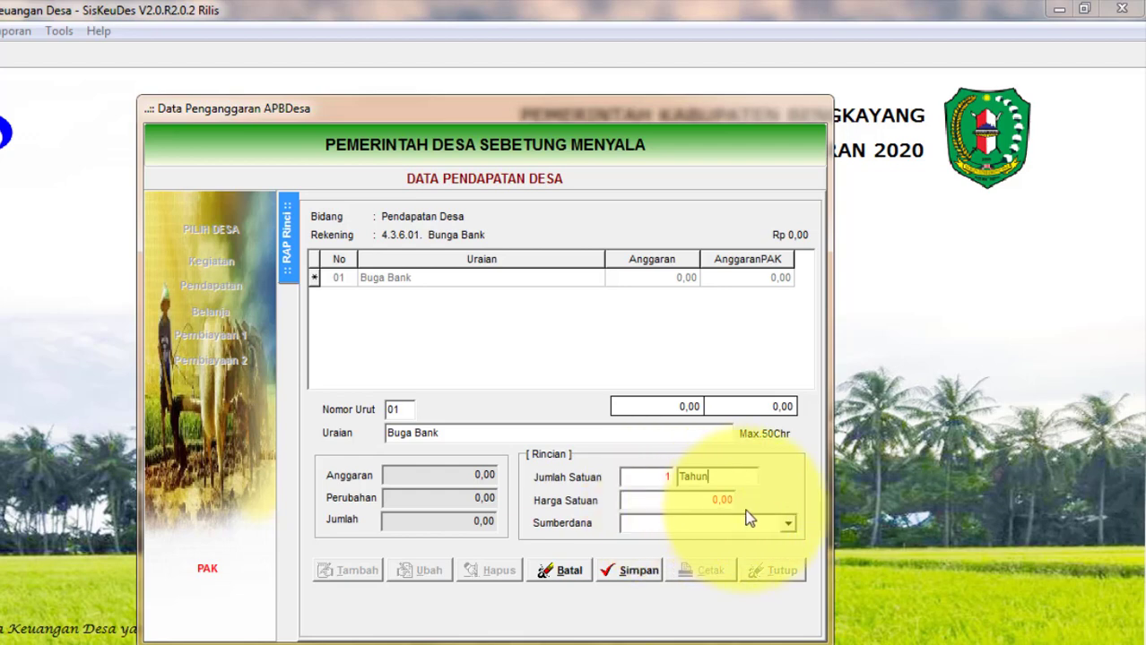
Set the funding source to Pendapatan Lain Lain, save the line, and close the budget windows.
left_click(786, 523)
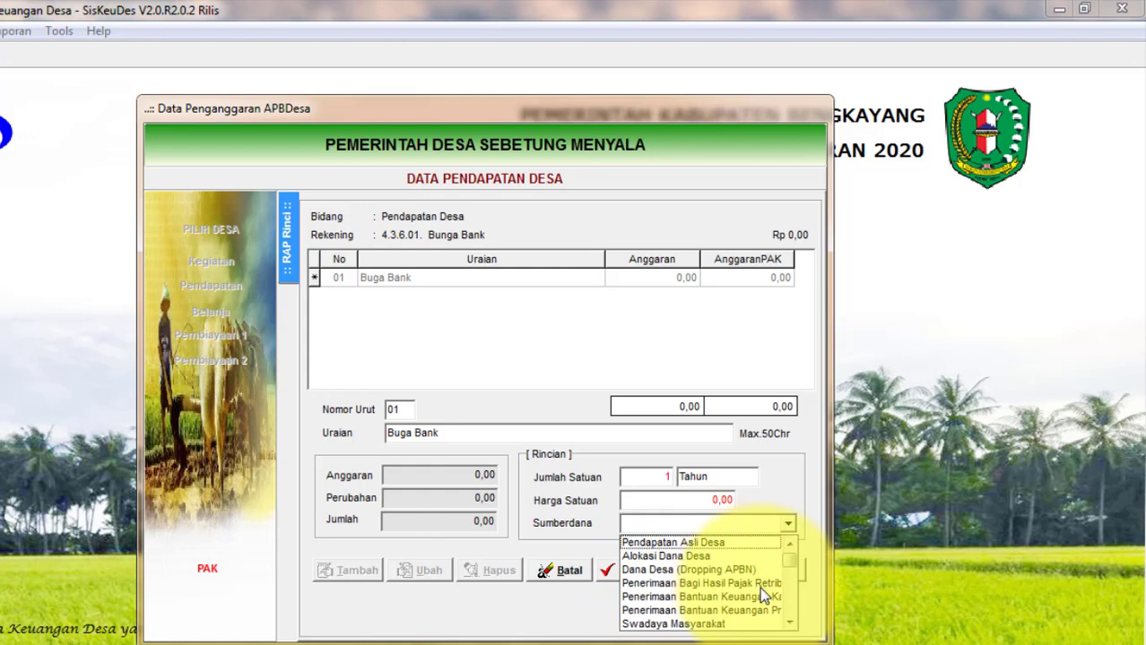
left_click(788, 623)
left_click(788, 623)
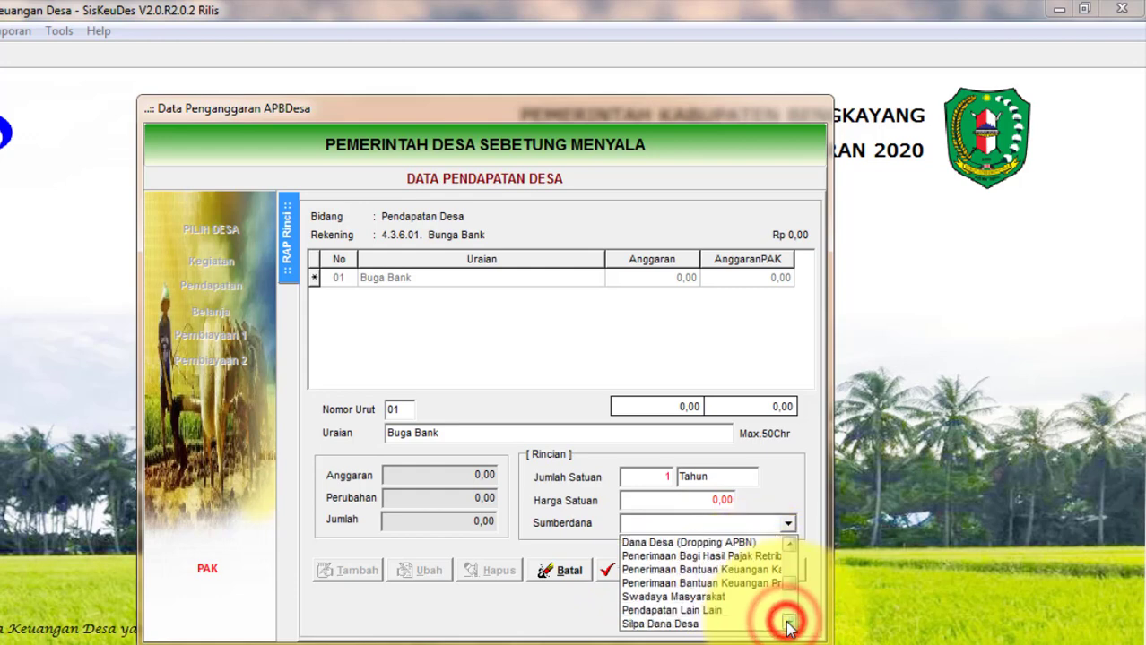
left_click(788, 623)
left_click(686, 597)
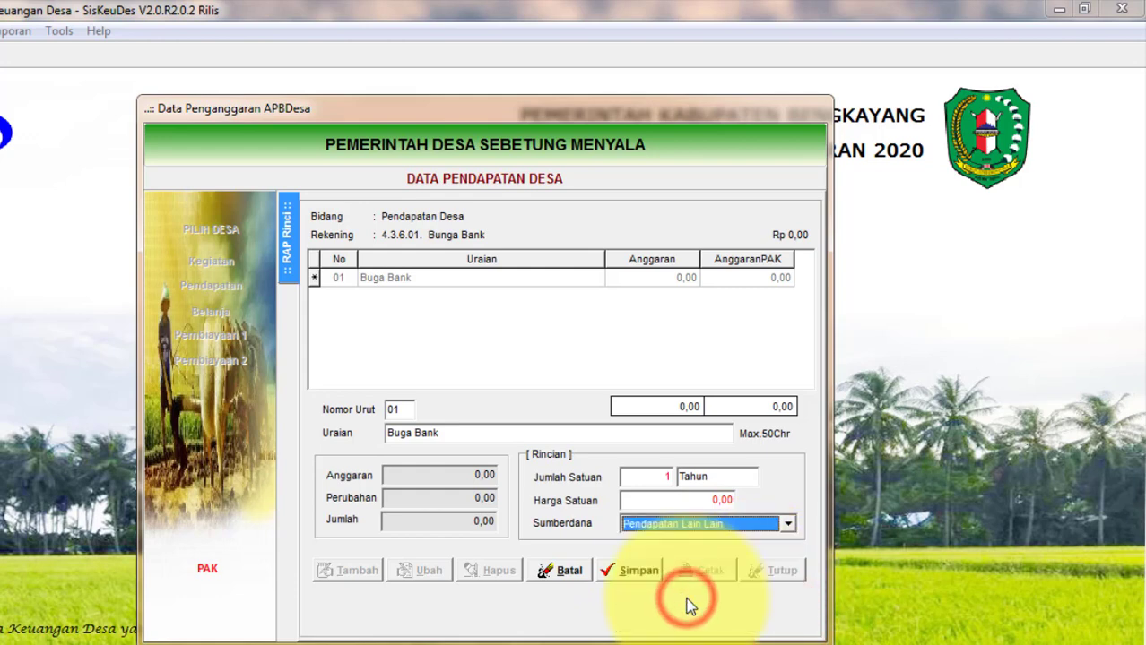
left_click(633, 574)
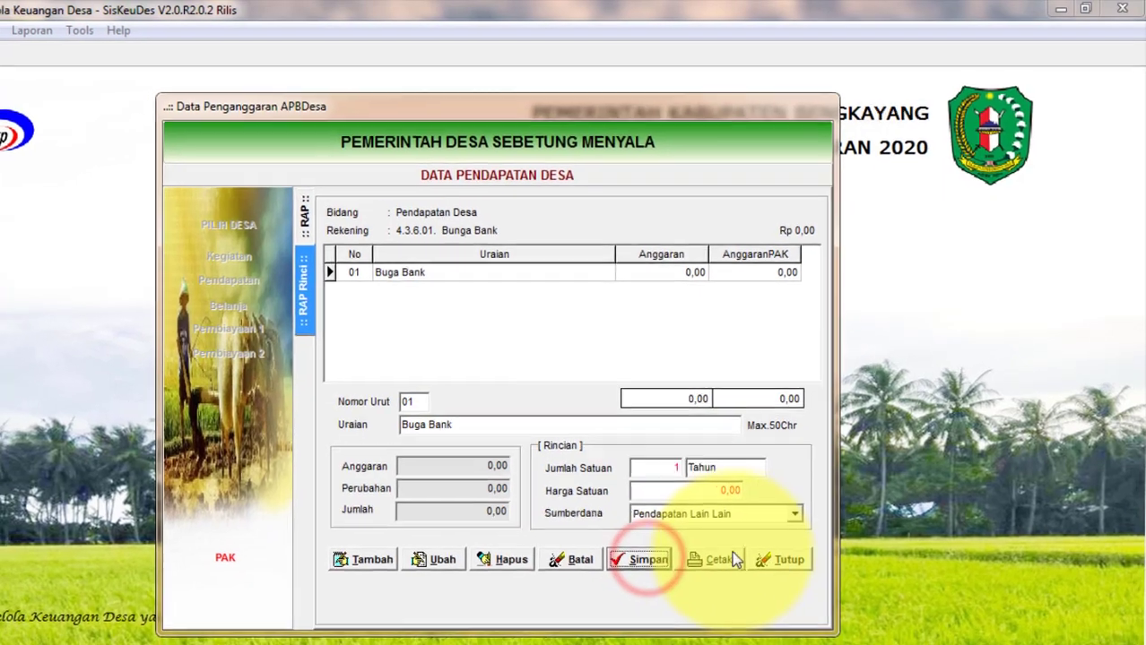
left_click(773, 571)
left_click(768, 565)
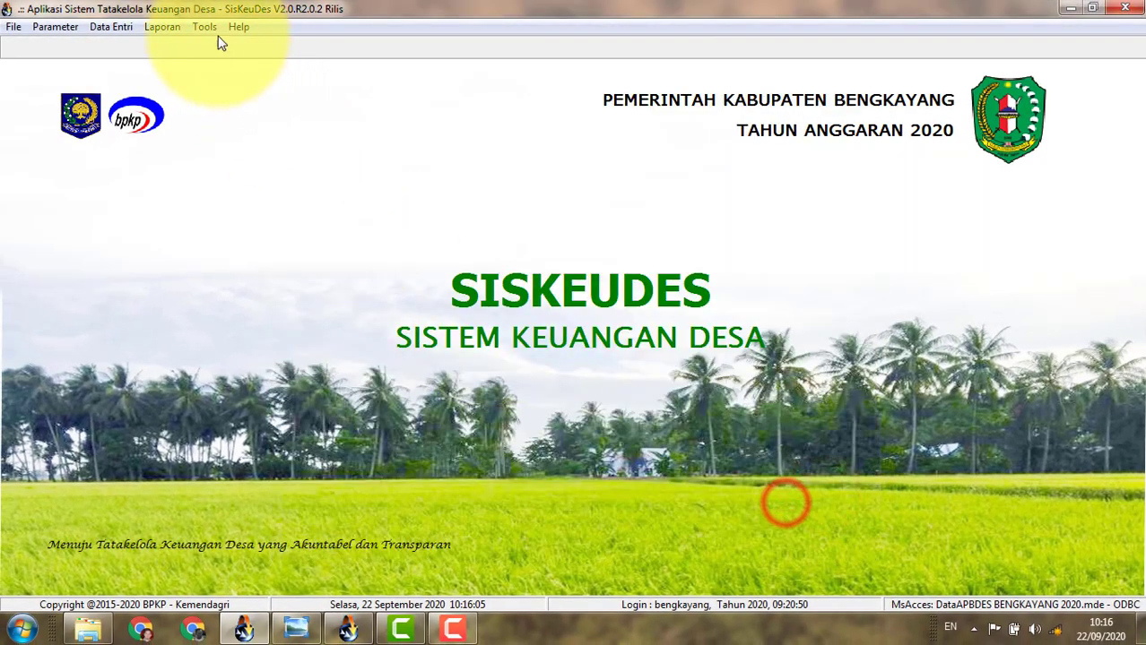
Regenerate Lampiran 1c (Anggaran Perubahan) for Teriak / Sebetung Menyala, confirming Bunga Bank at 0,00.
left_click(164, 26)
left_click(204, 97)
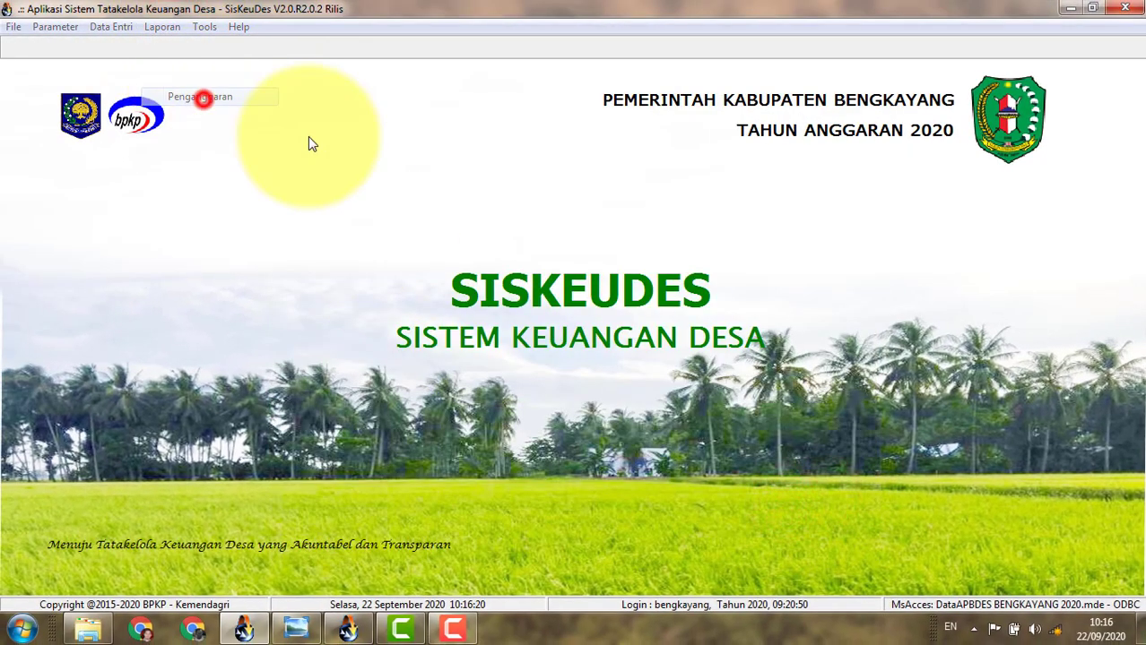
left_click(386, 251)
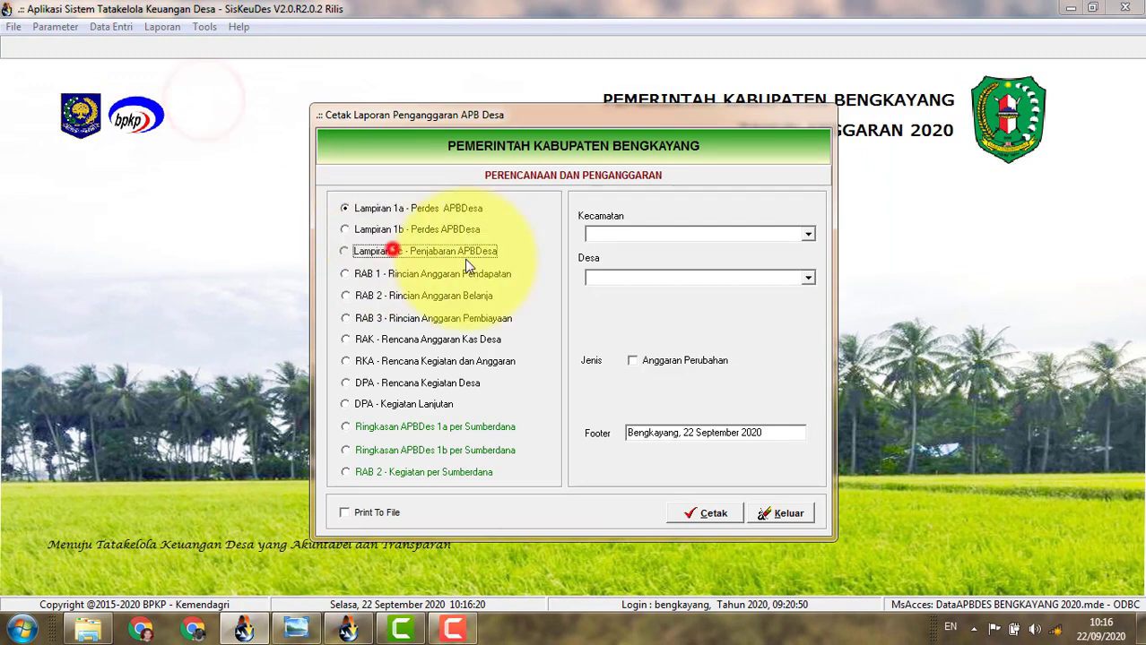
left_click(808, 234)
scroll(679, 291, "down", 1)
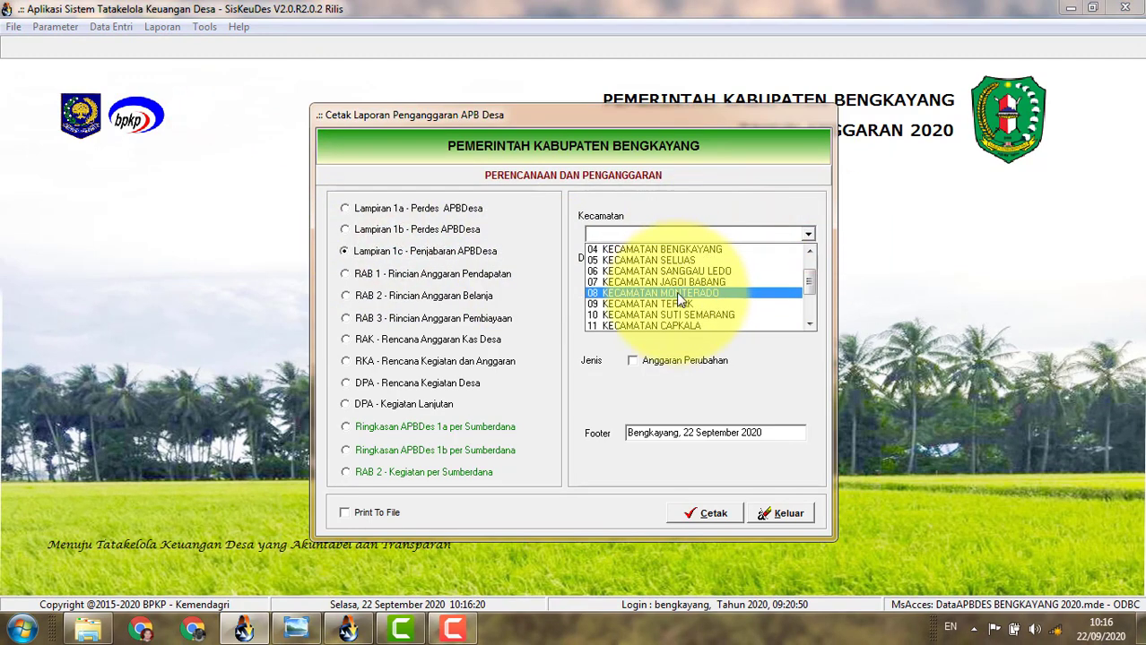
left_click(678, 303)
left_click(808, 278)
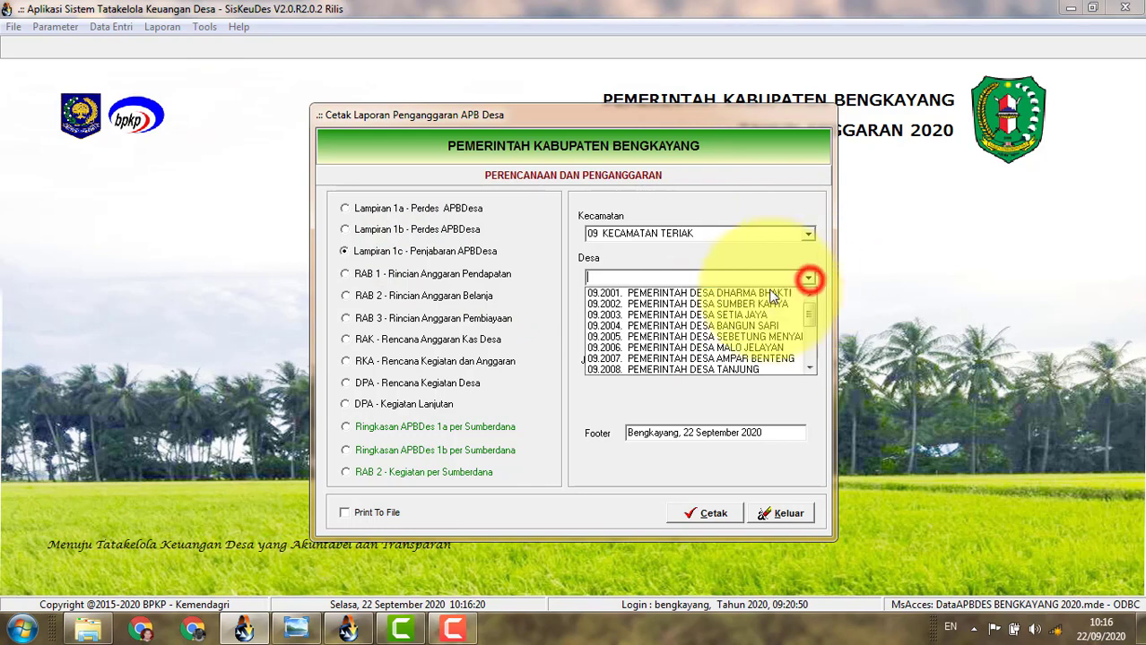
left_click(740, 336)
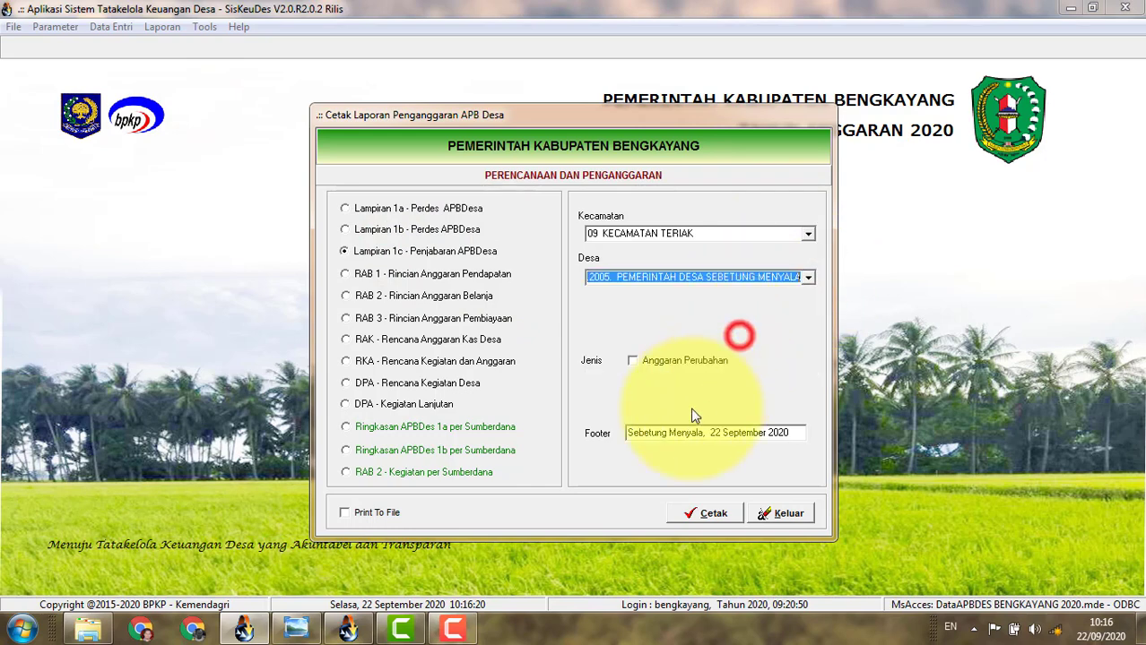
left_click(674, 361)
left_click(690, 513)
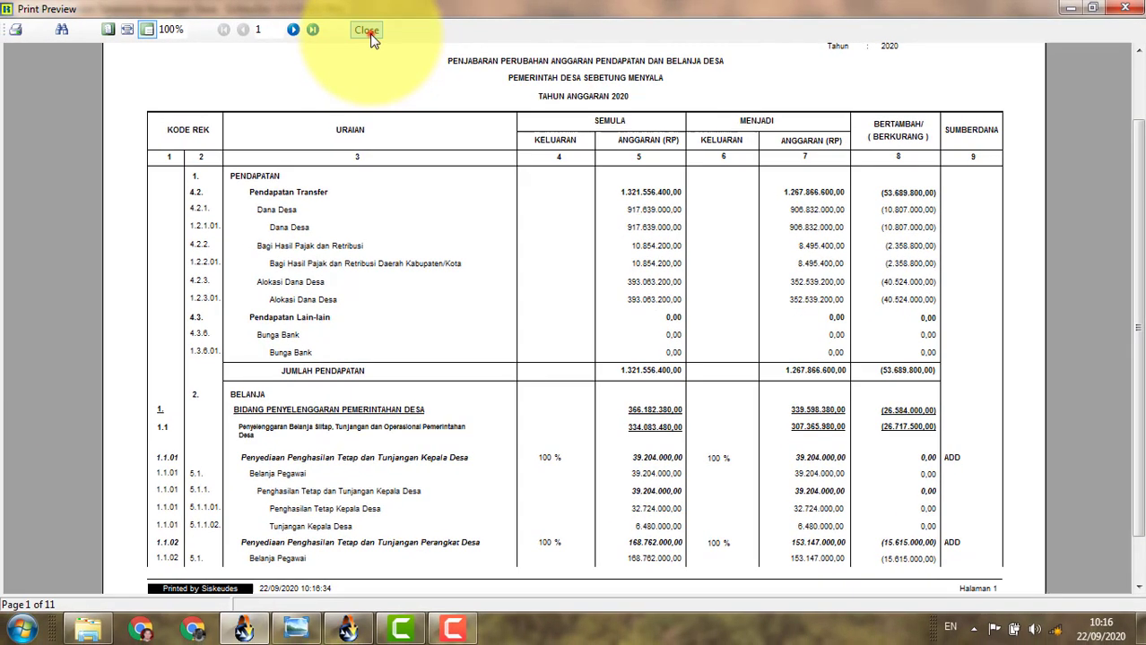
left_click(363, 32)
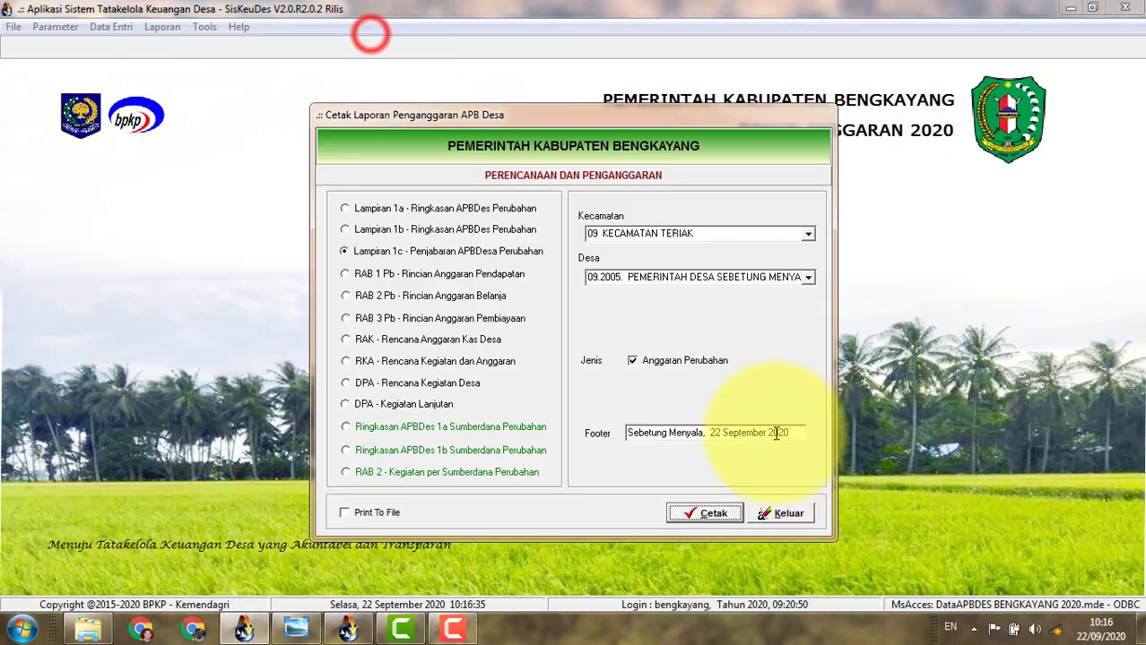
left_click(769, 513)
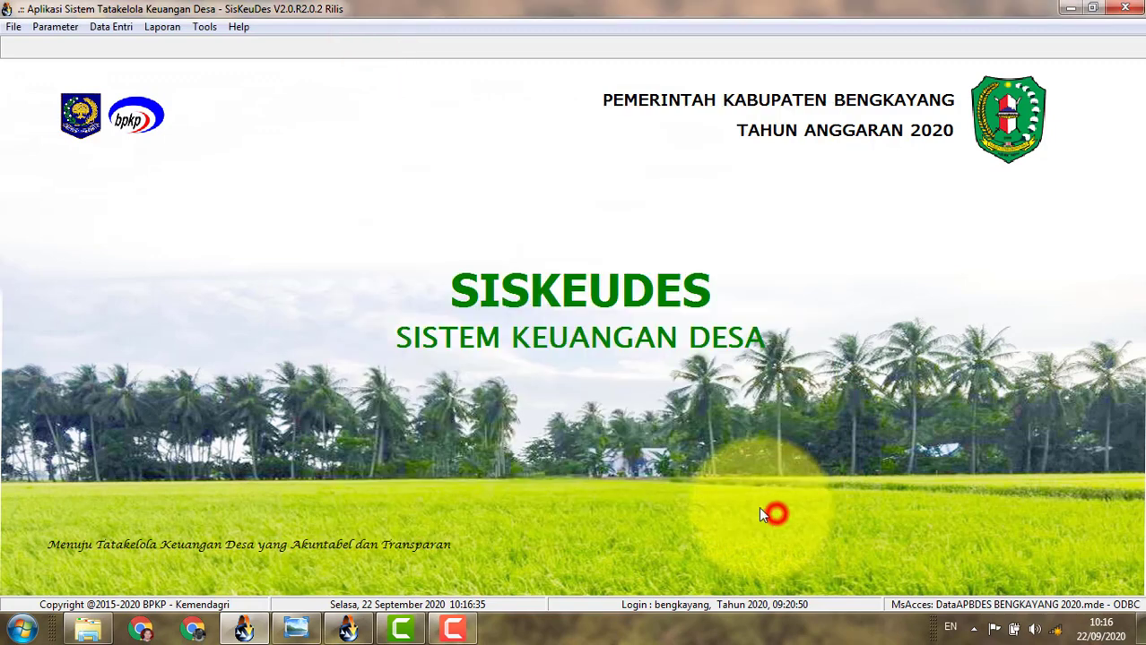
Open the budget data entry for Sebetung Menyala village, Kecamatan Teriak.
left_click(121, 28)
mouse_move(141, 77)
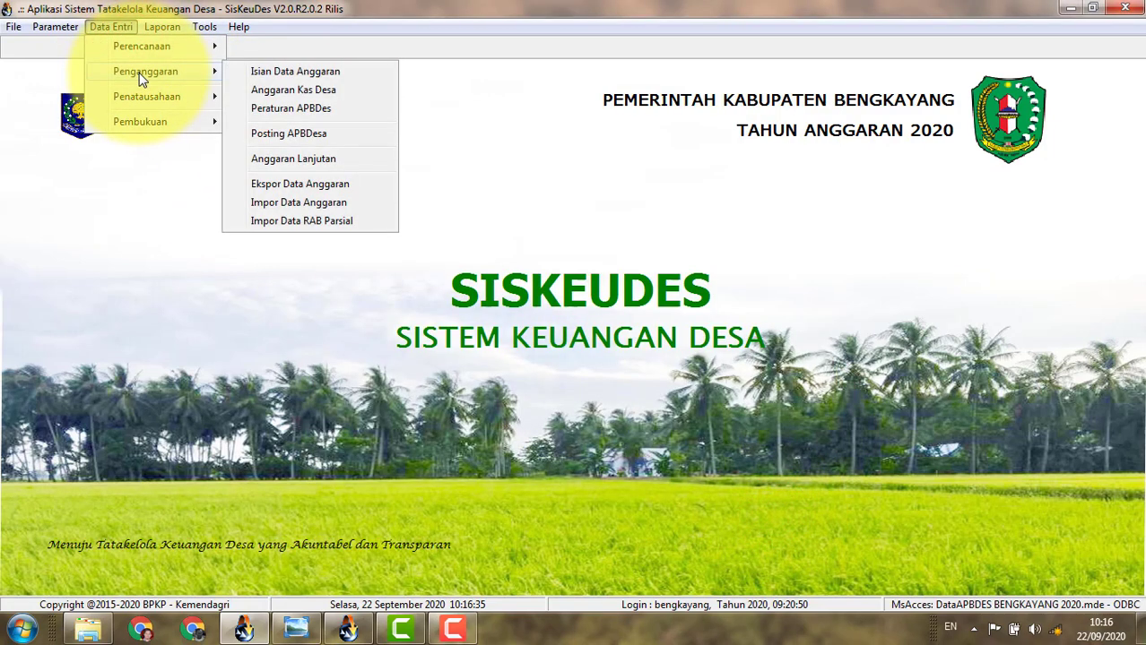
left_click(281, 72)
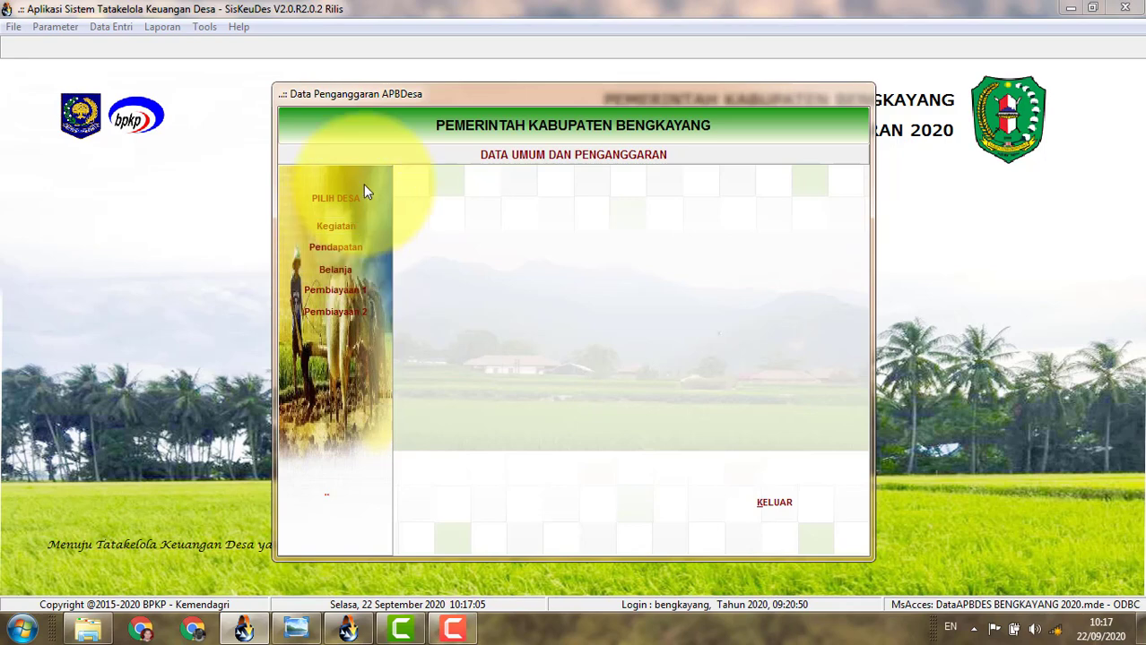
left_click(356, 196)
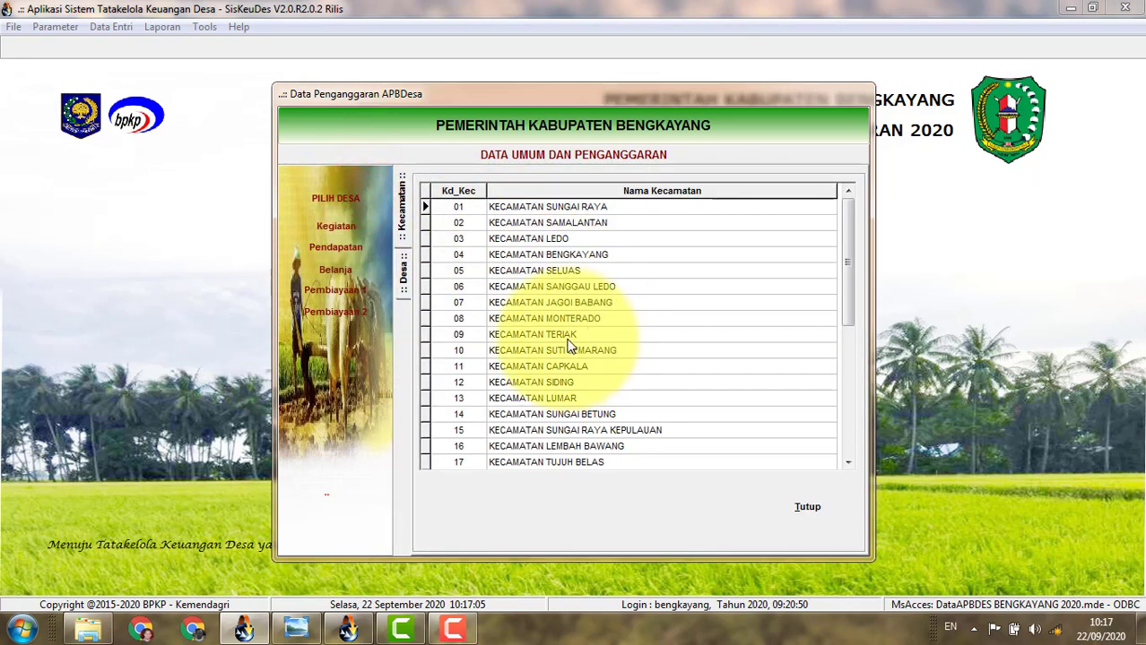
double_click(570, 337)
double_click(666, 270)
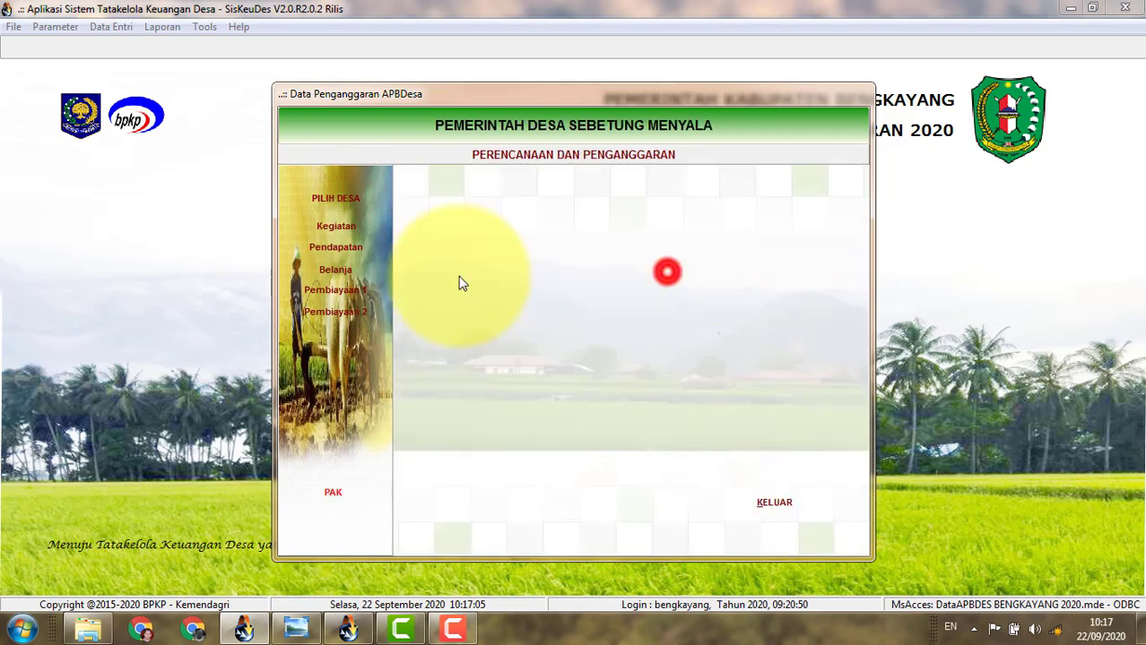
In Data Bidang dan Kegiatan, show the activities of sub-bidang 09.2005.01.04.
left_click(356, 227)
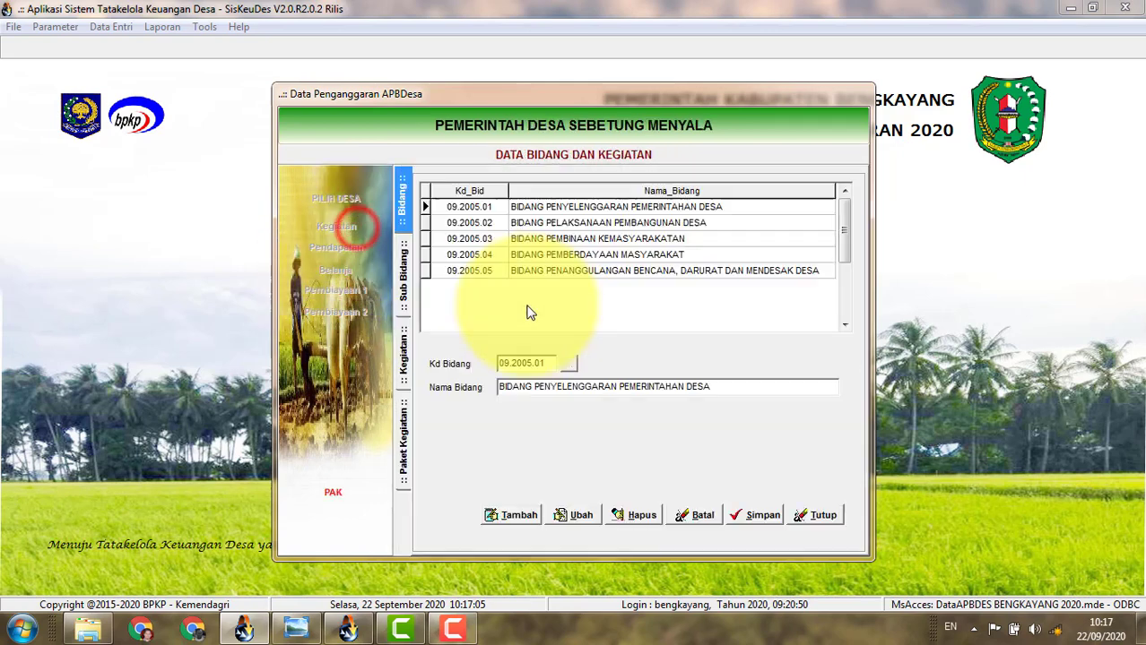
double_click(623, 212)
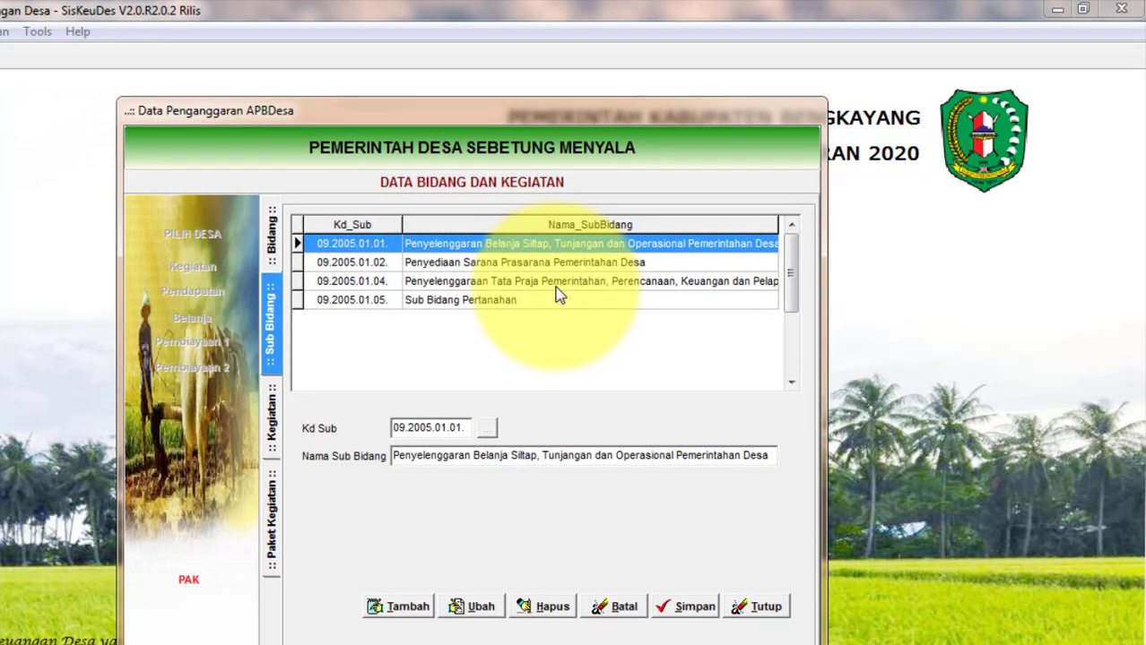
left_click(556, 286)
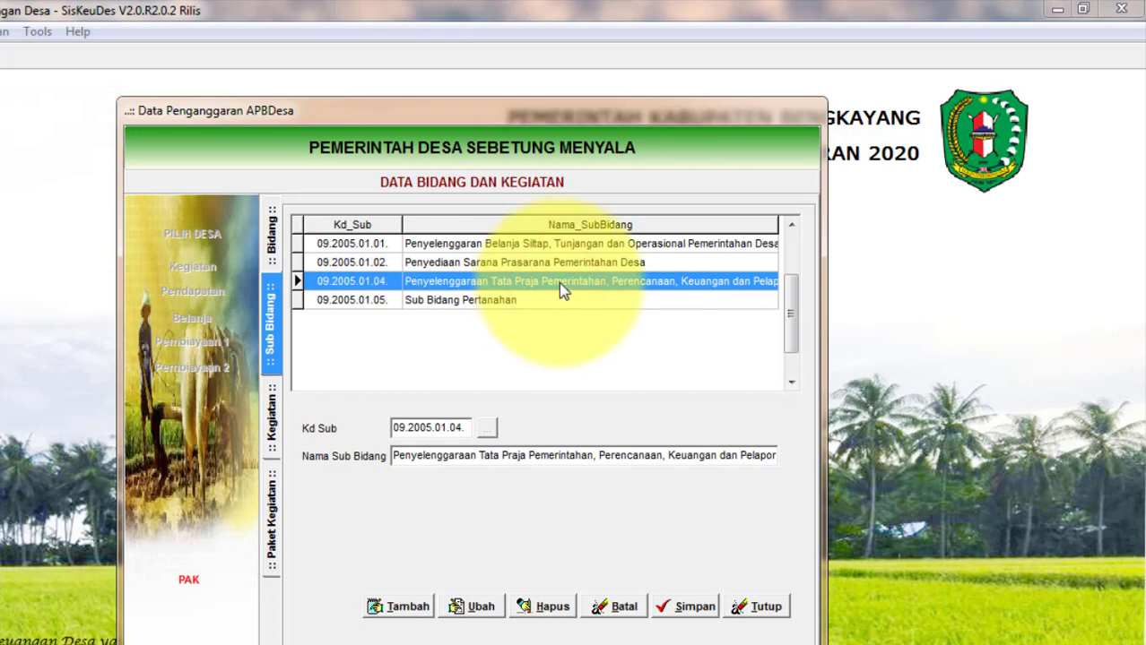
double_click(558, 282)
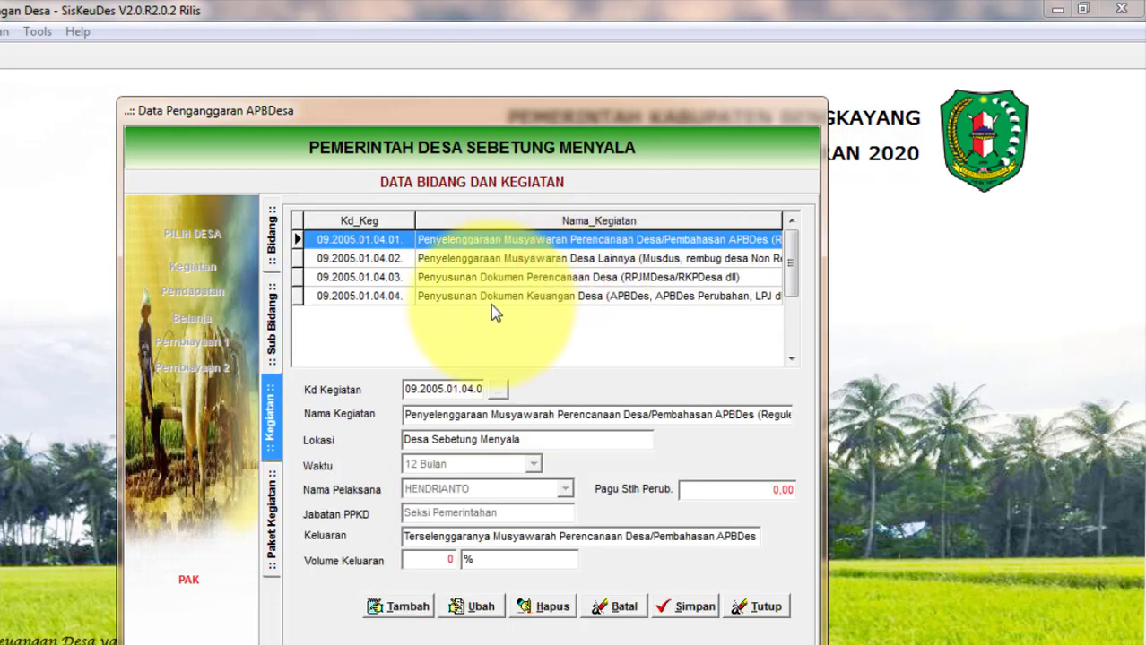
left_click(789, 255)
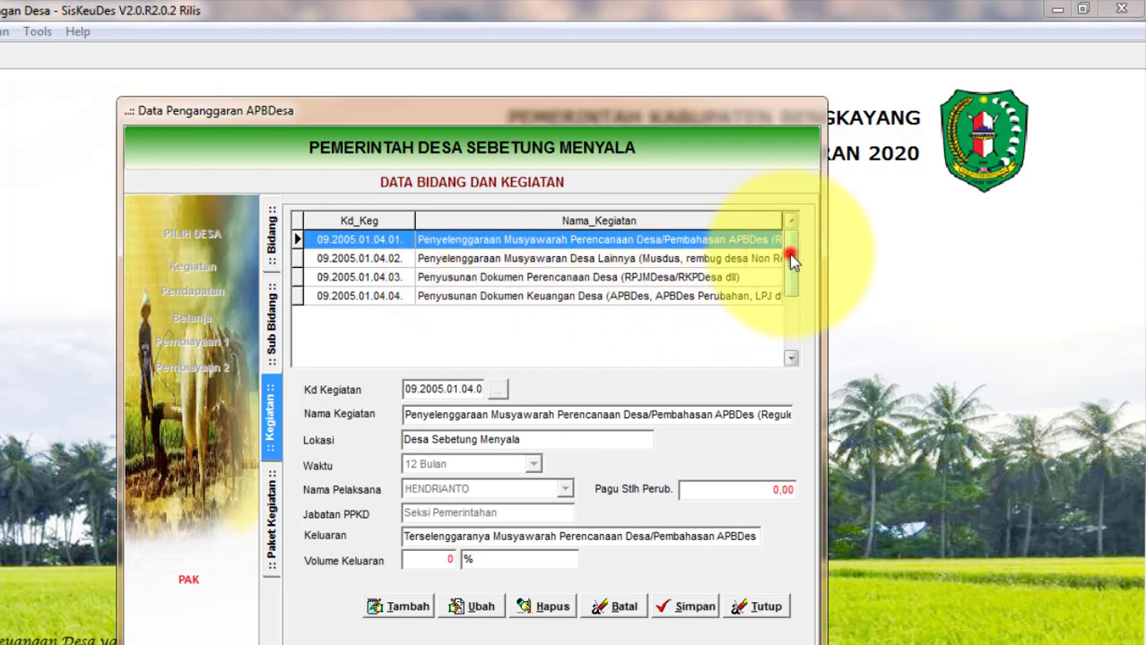
left_click(790, 256)
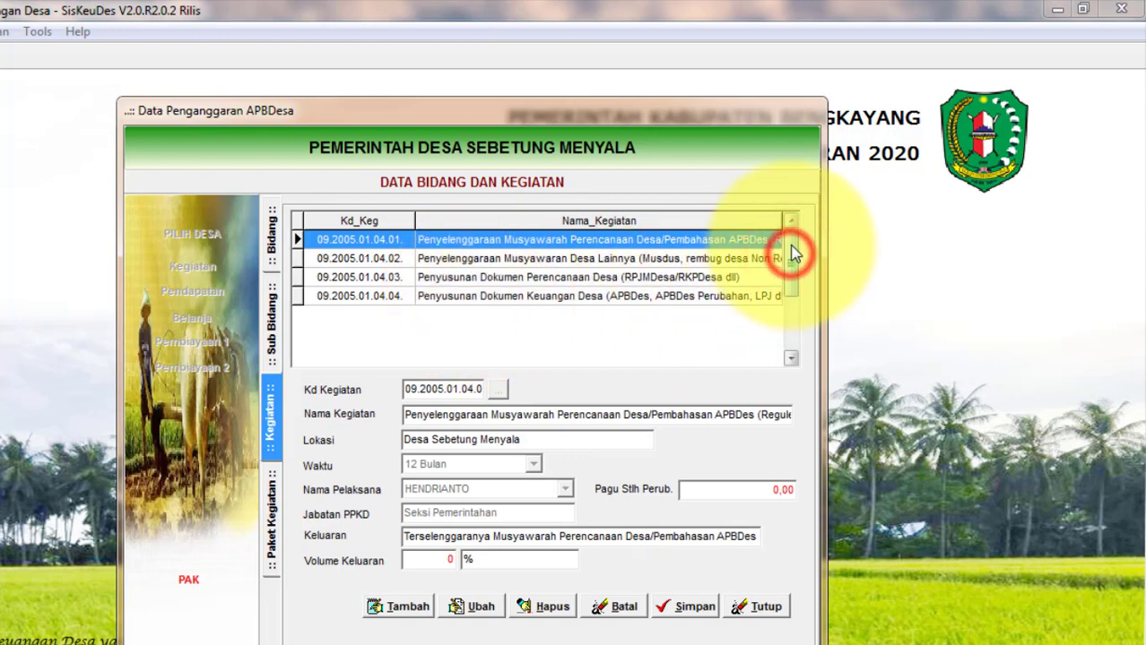
Start a new activity and select Kegiatan 09.2005.01.04.99.
left_click(400, 607)
left_click(498, 390)
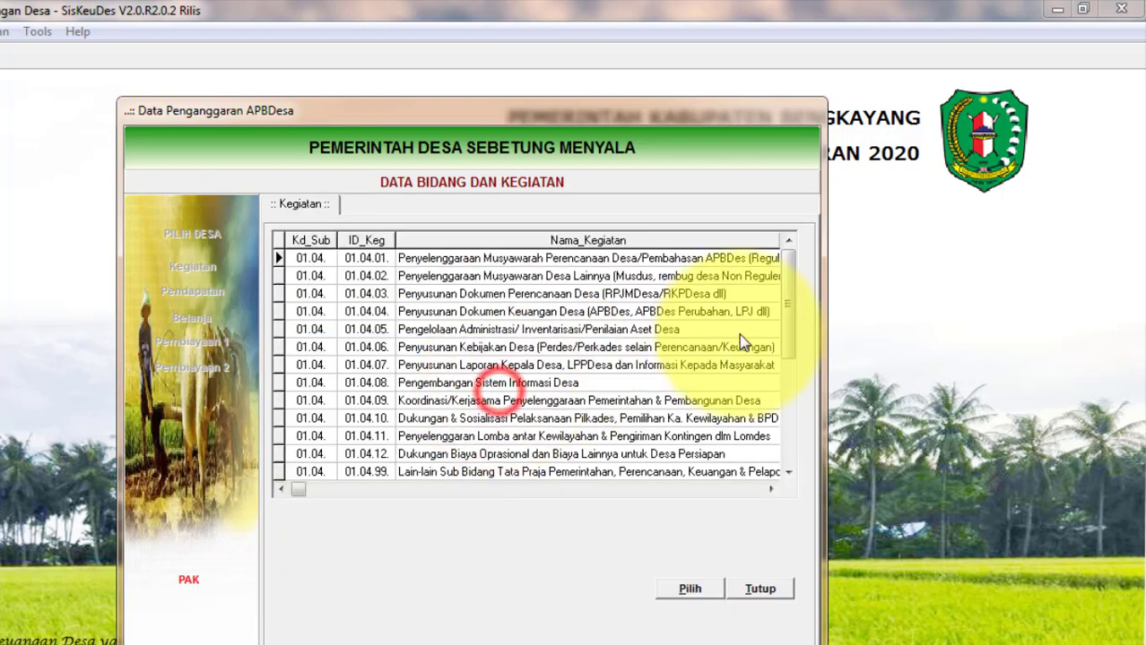
left_click(788, 269)
left_click(593, 472)
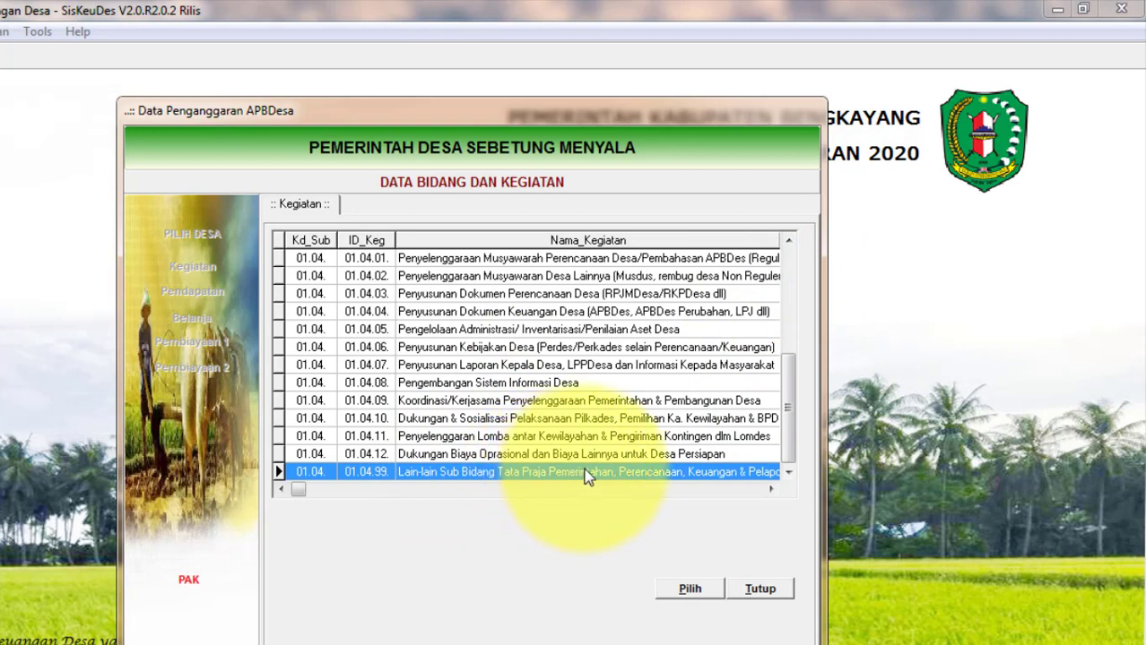
left_click(672, 587)
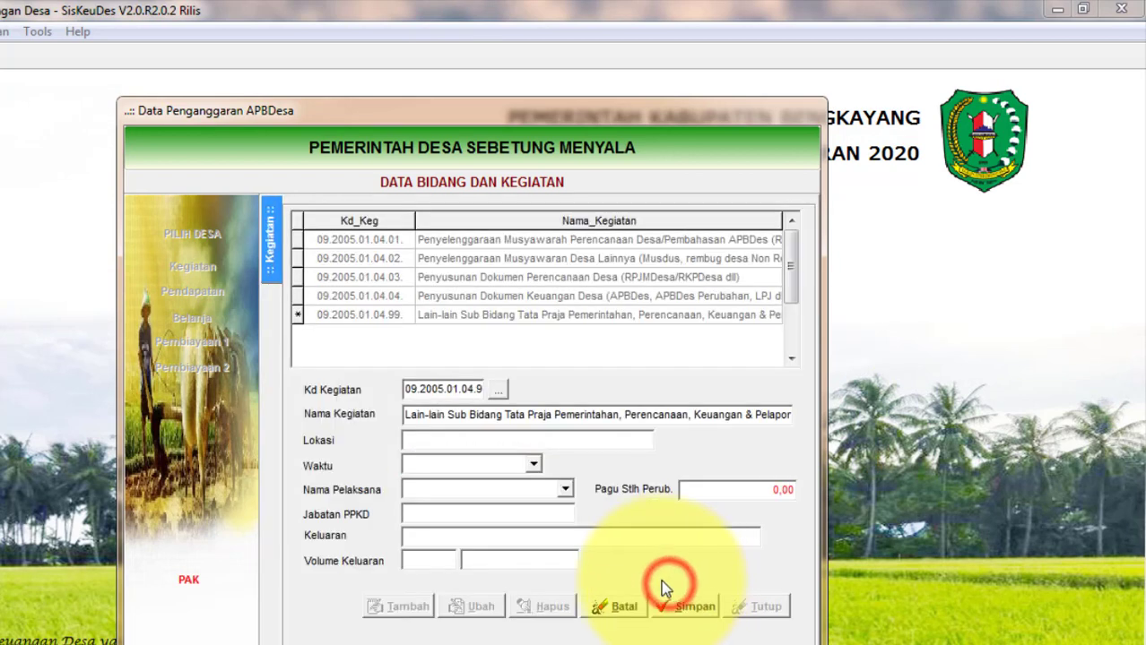
Set location Desa, duration 12 Bulan, and an implementer from Seksi Pemerintahan.
left_click(484, 436)
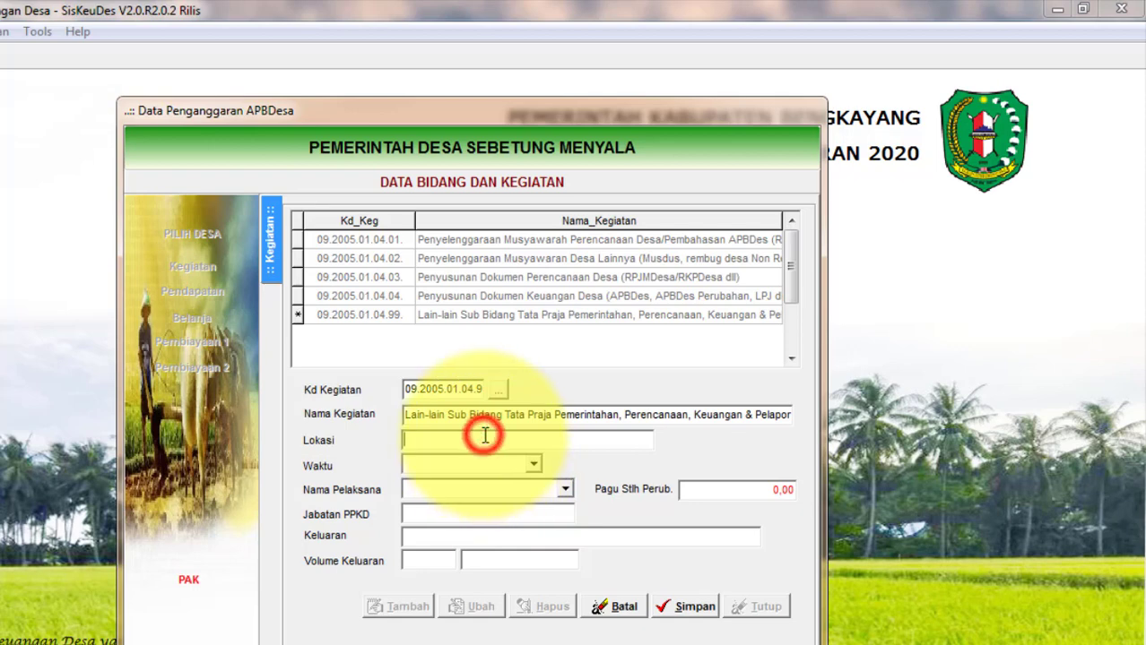
type("Desa")
left_click(532, 465)
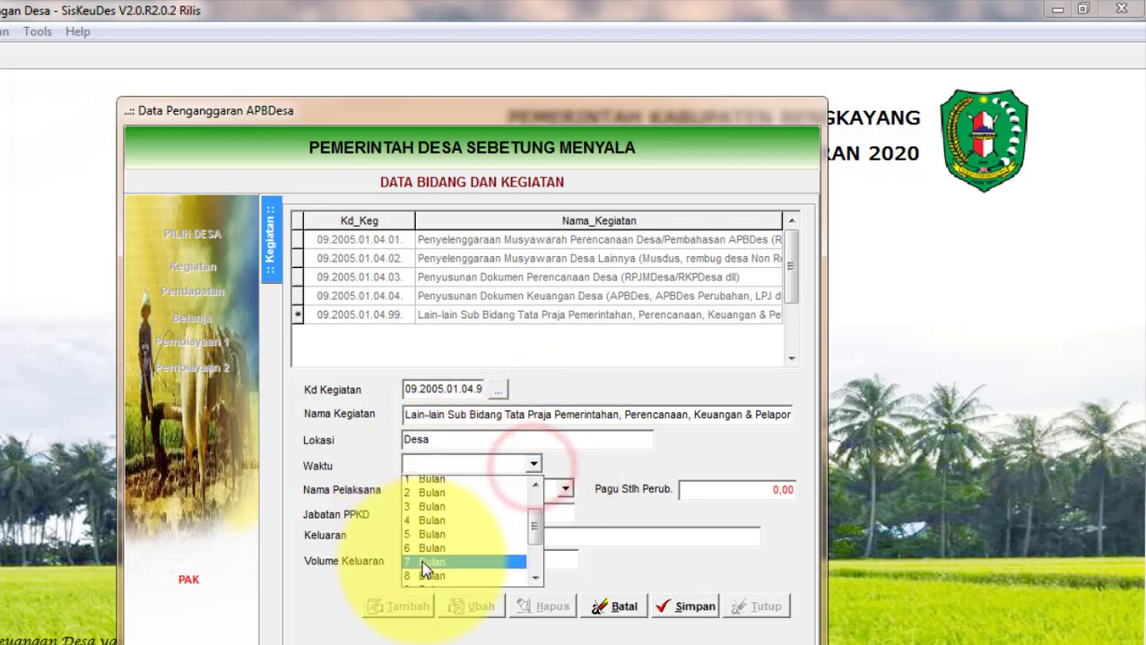
scroll(426, 563, "down", 2)
left_click(426, 552)
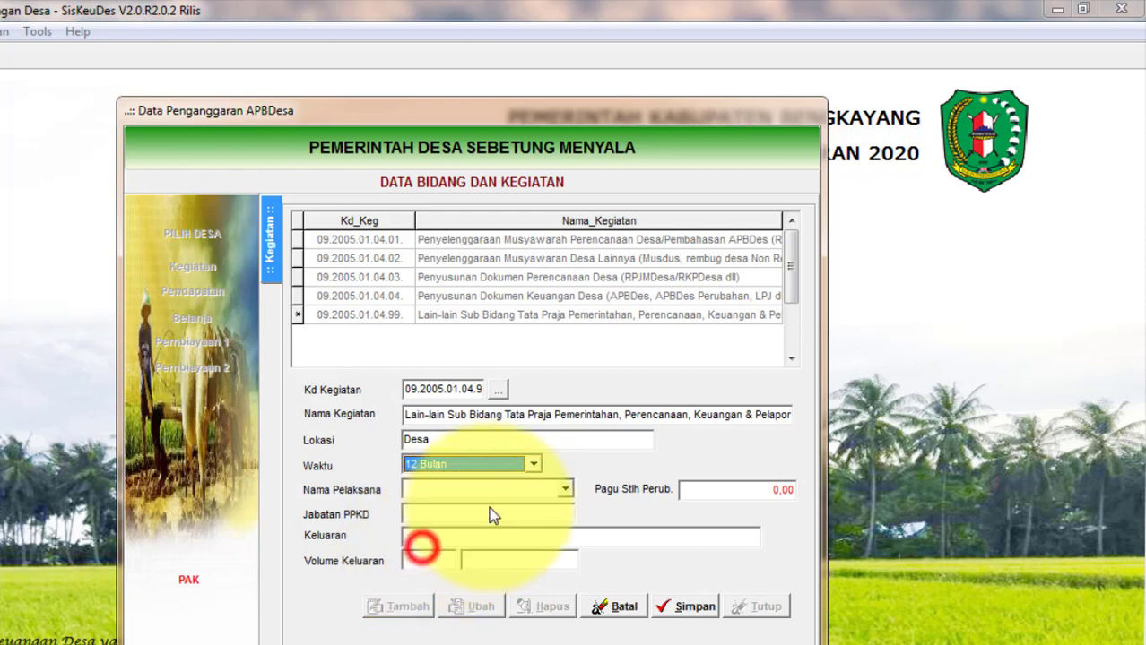
left_click(565, 490)
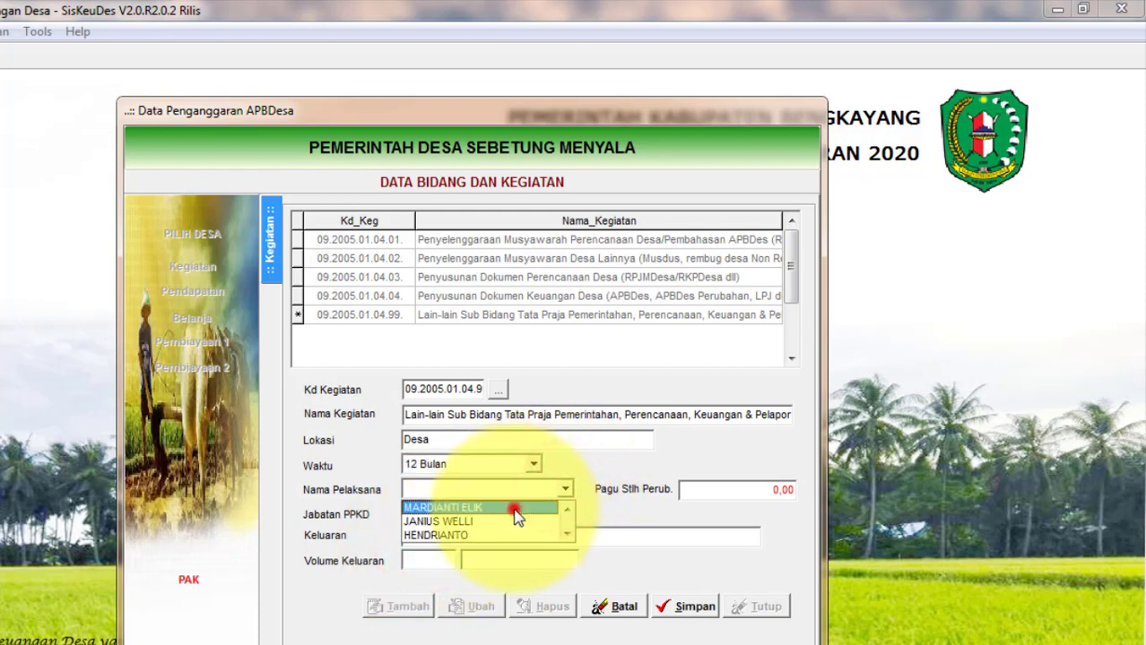
left_click(509, 507)
left_click(562, 490)
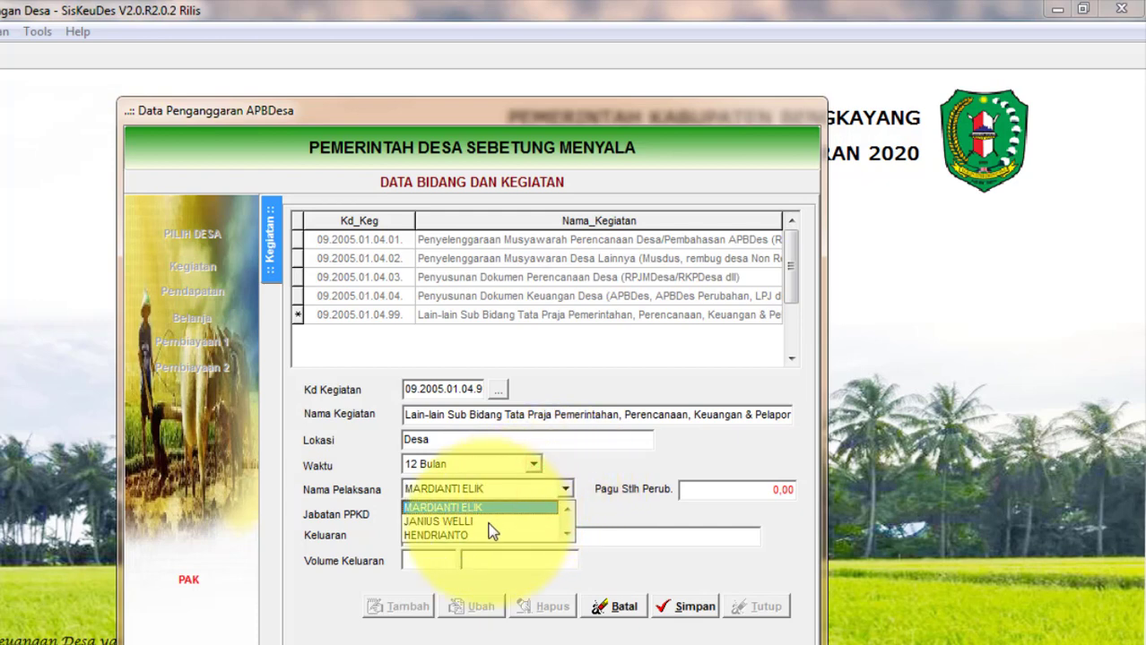
left_click(488, 521)
left_click(566, 488)
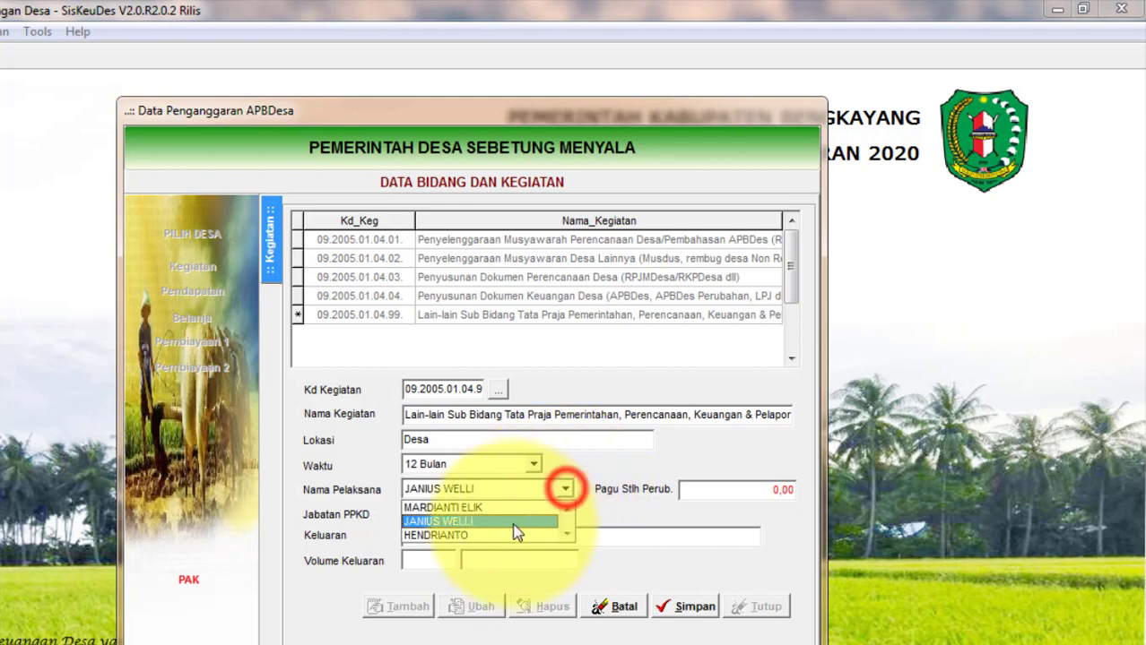
left_click(505, 534)
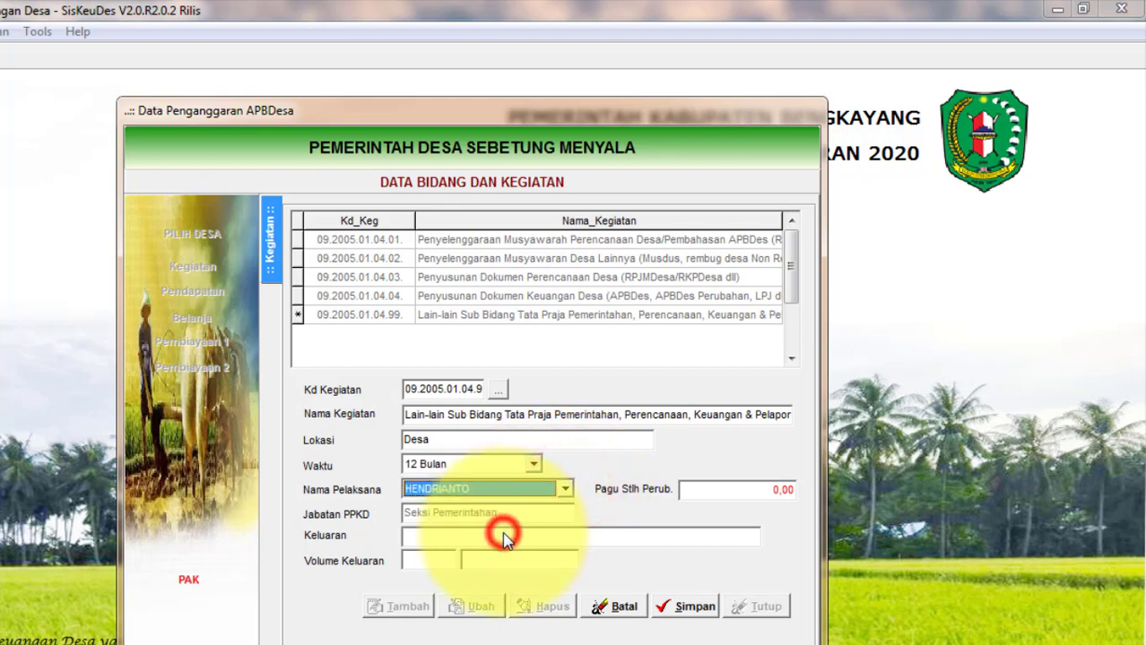
Enter output Biaya Administrasi Bank with volume 12 Bulan, save the activity and close.
left_click(444, 538)
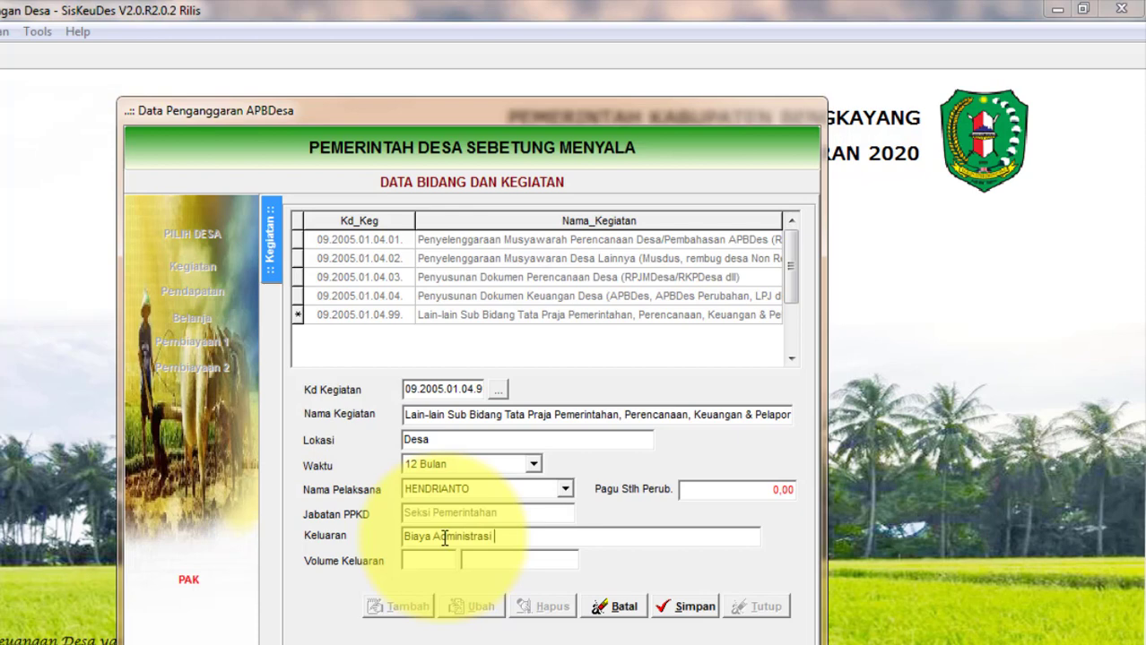
left_click(406, 562)
type("12")
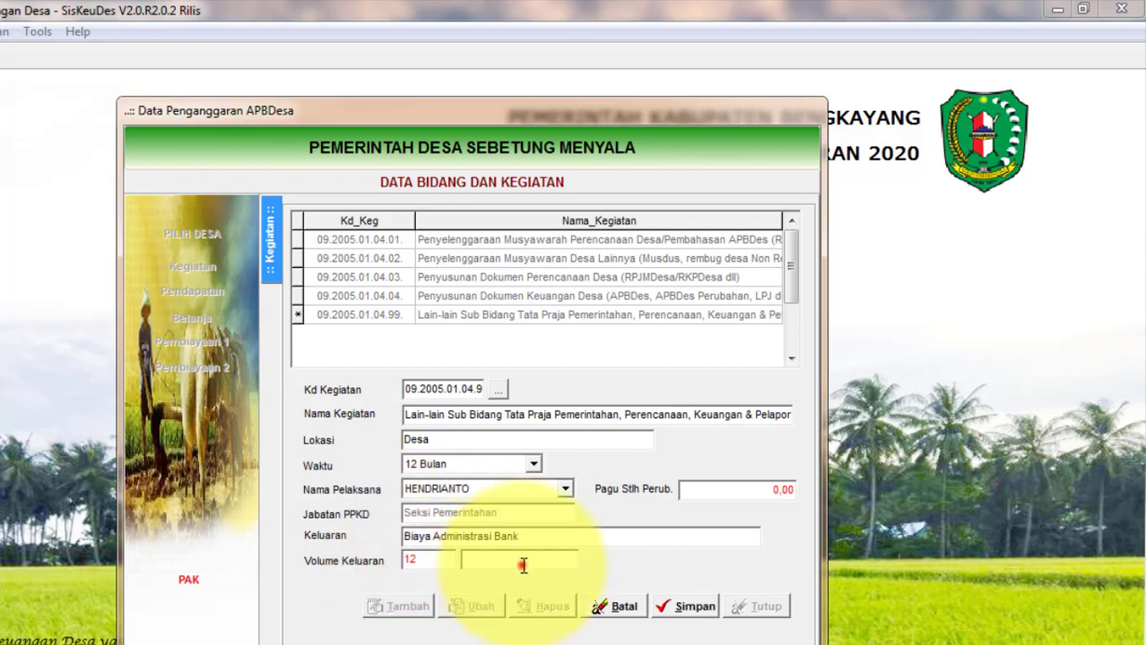
type("Bulan")
left_click(689, 609)
left_click(753, 610)
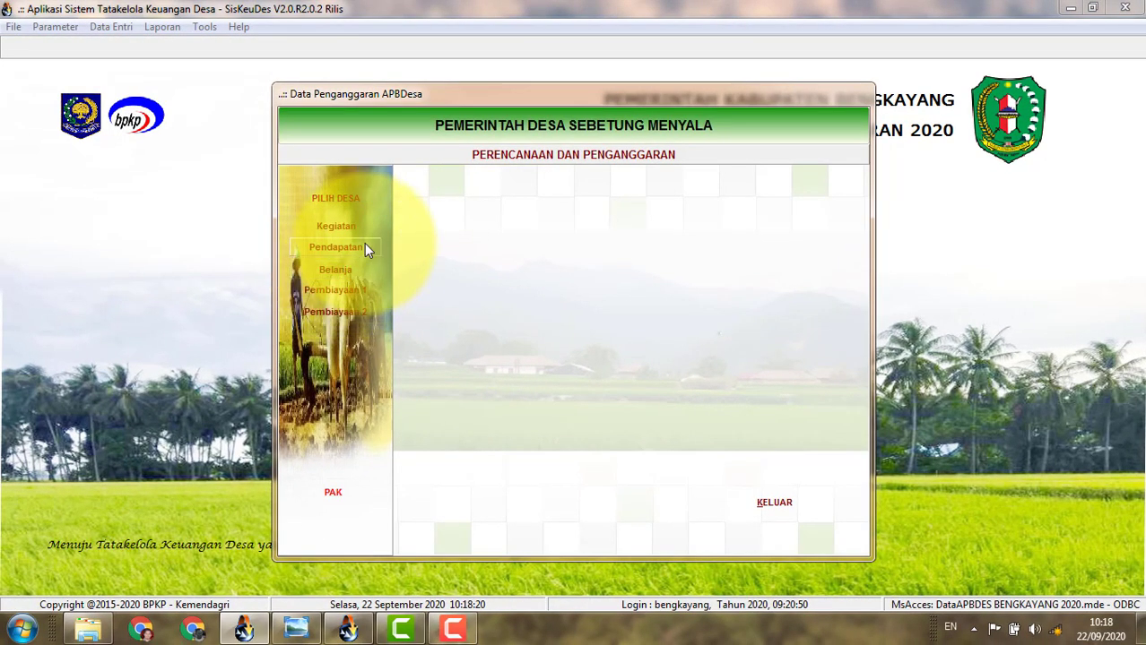
Open the Belanja budget lines of activity 09.2005.01.04.99 under Bidang Penyelenggaraan Pemerintahan Desa.
left_click(337, 269)
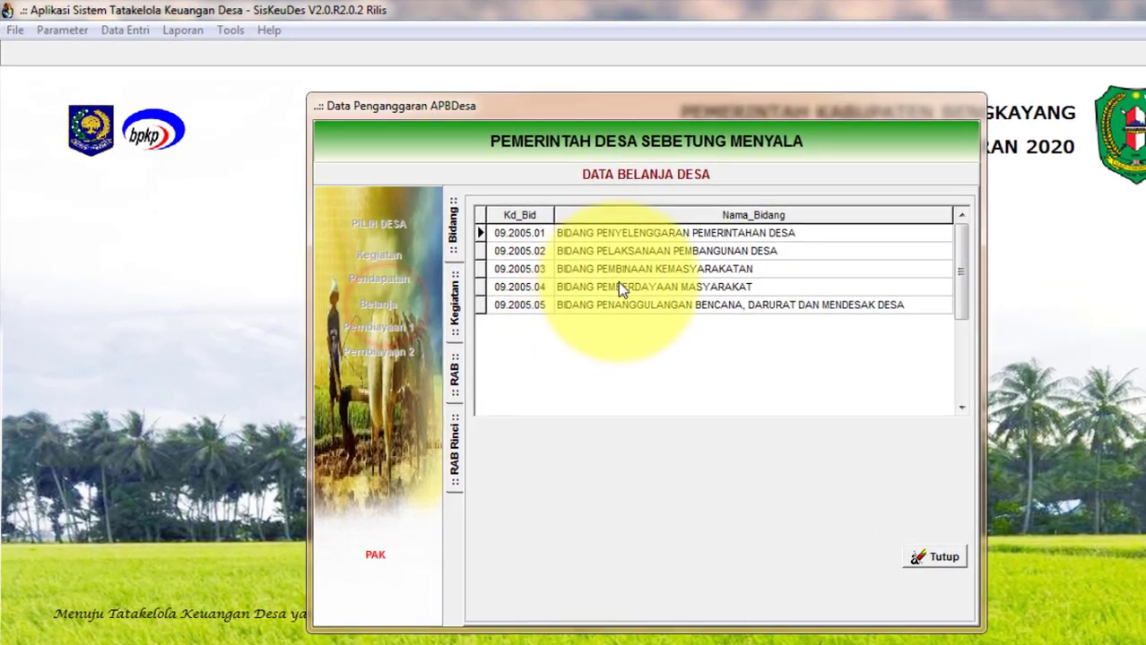
double_click(705, 234)
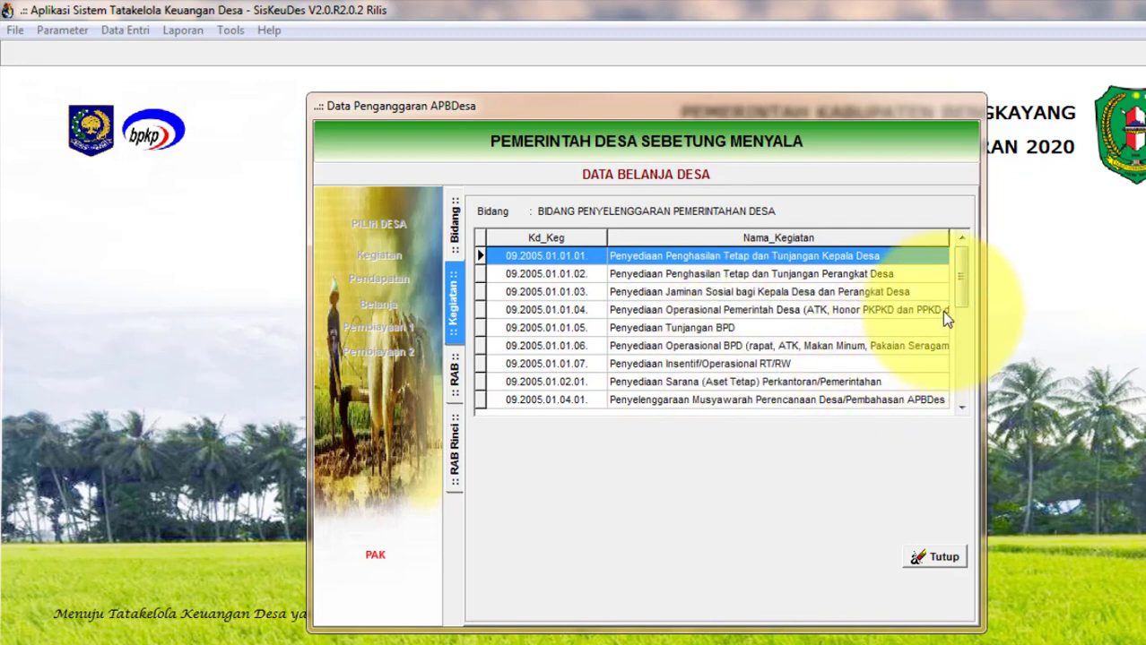
left_click_drag(962, 281, 972, 388)
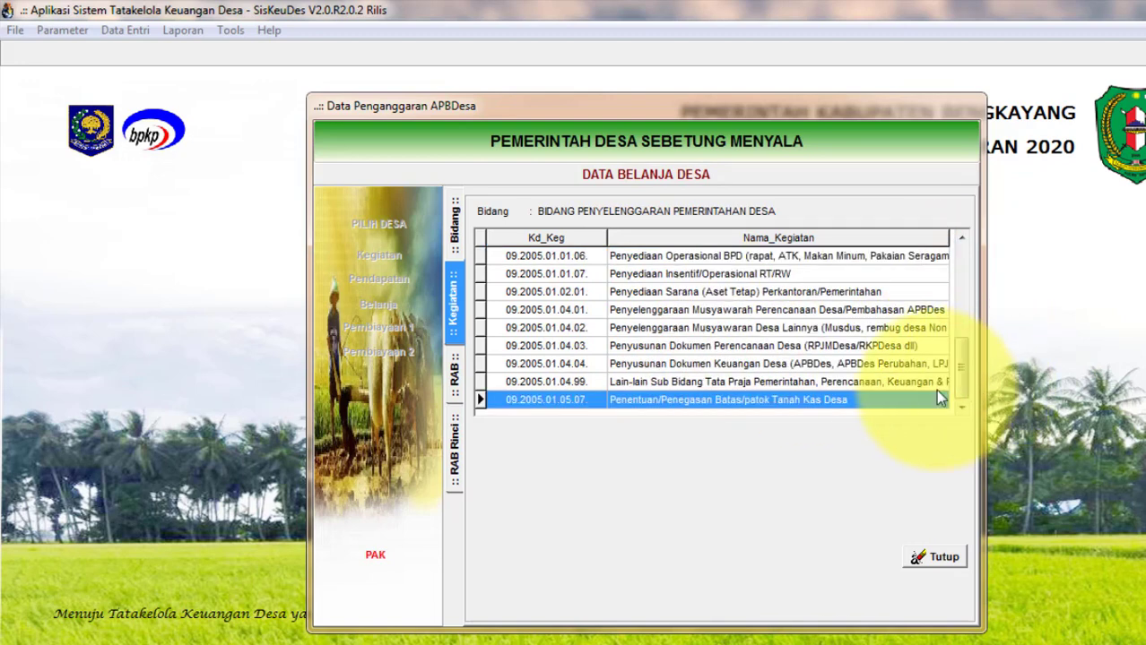
left_click(757, 382)
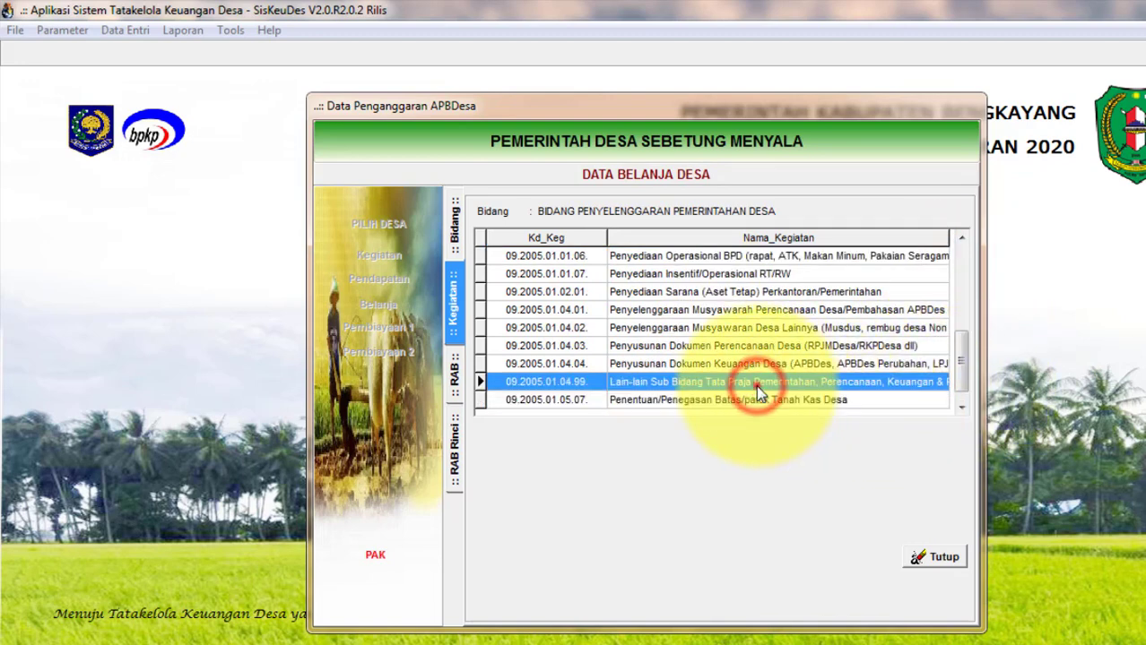
double_click(757, 384)
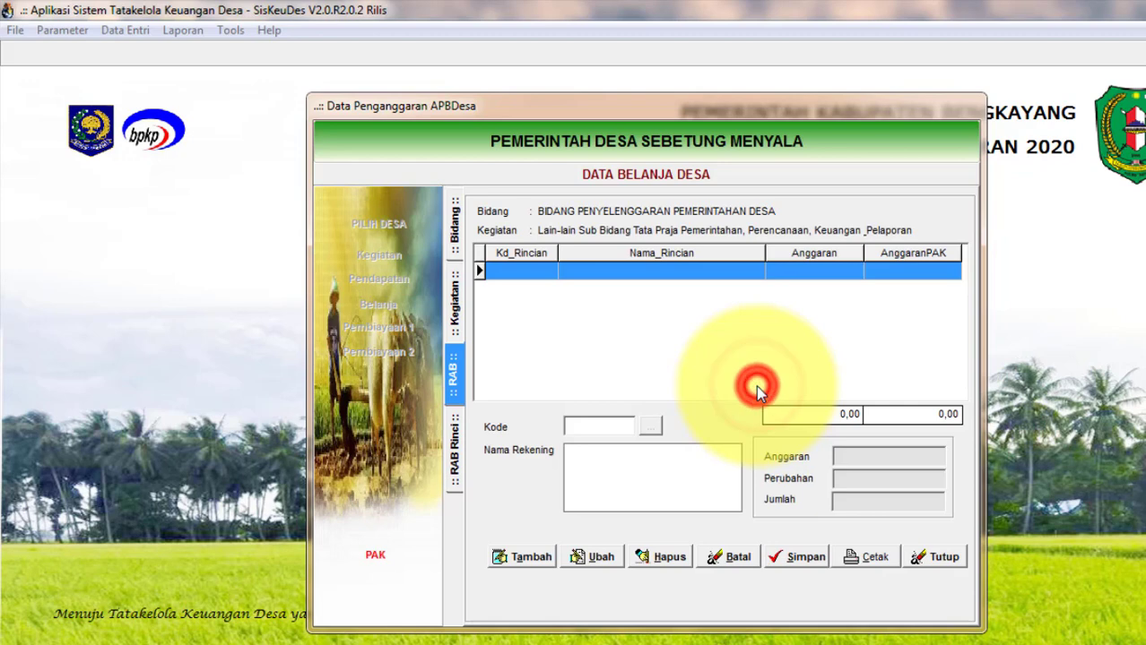
Add and save account 5.2.5.99 Belanja Operasional Perkantoran lainnya, then open its details.
left_click(524, 558)
left_click(651, 427)
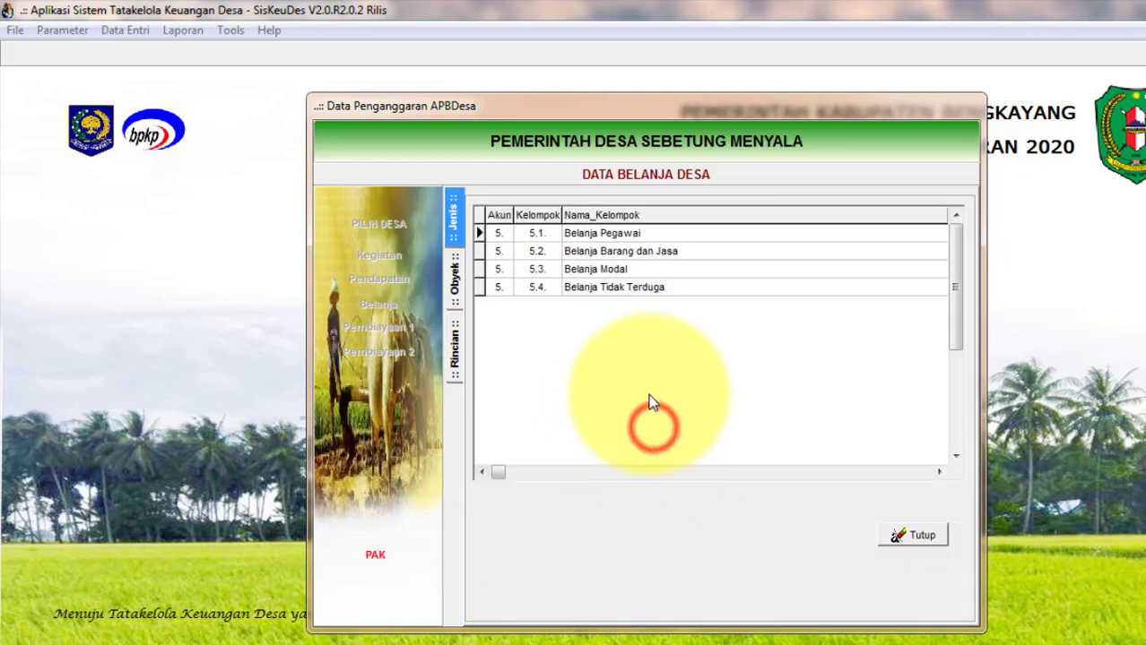
double_click(616, 253)
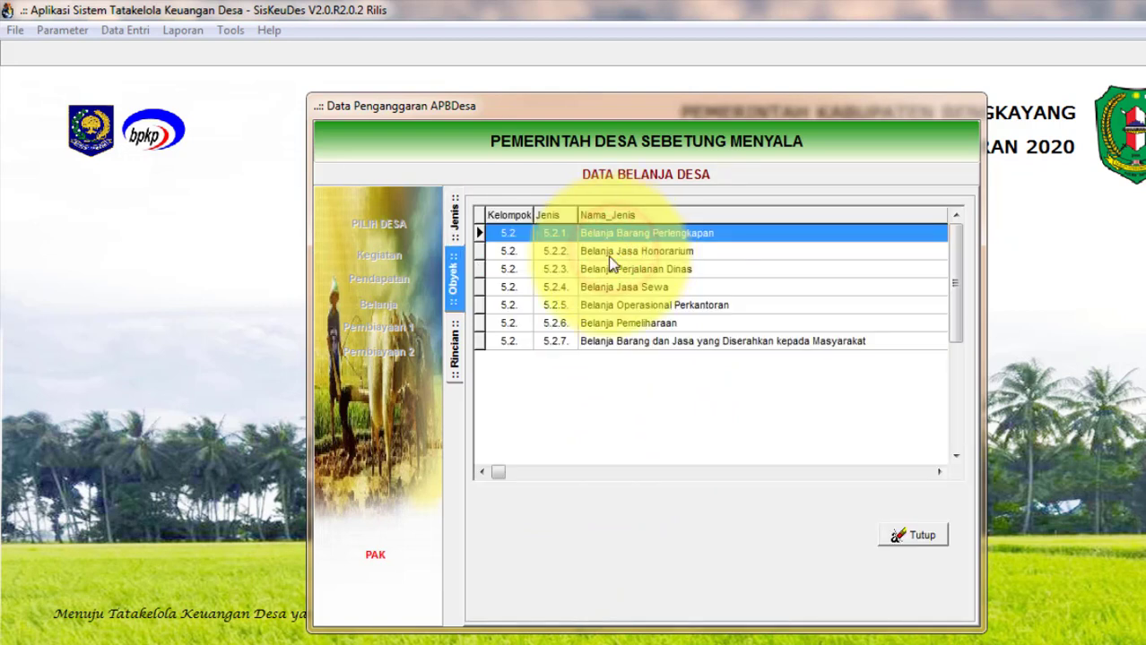
double_click(613, 308)
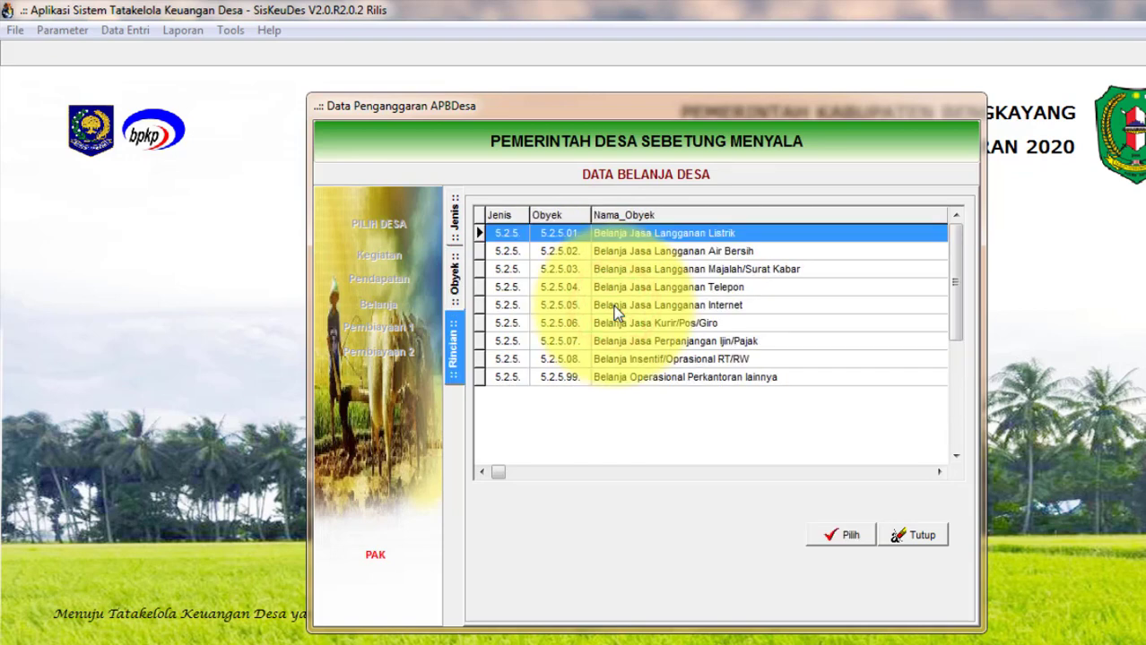
left_click(618, 377)
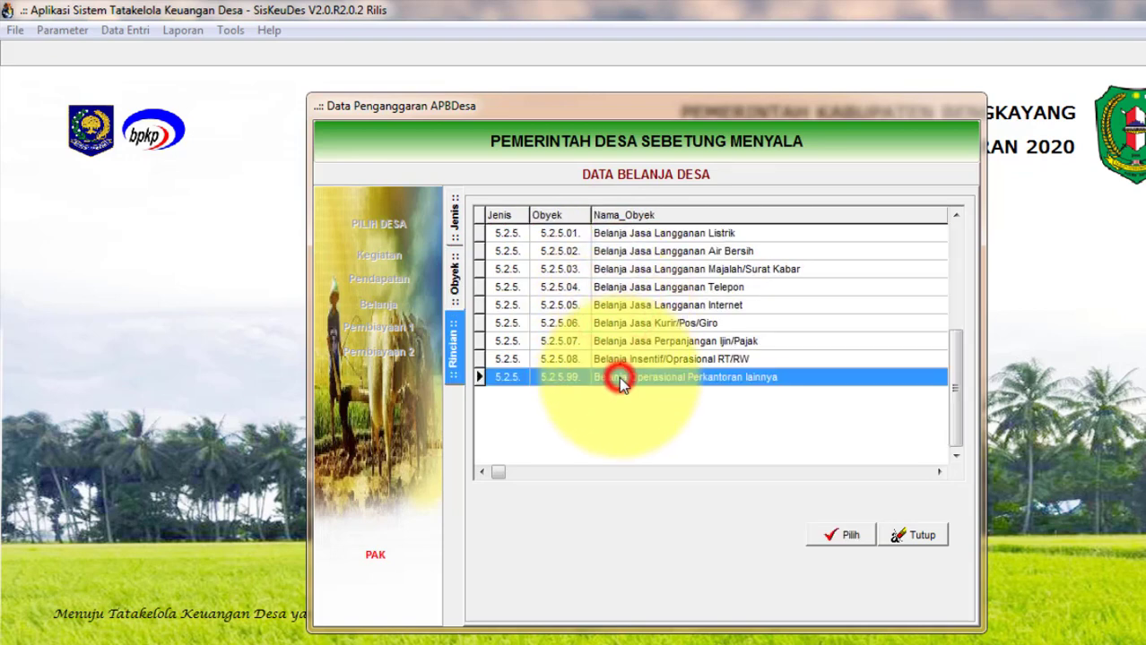
left_click(845, 535)
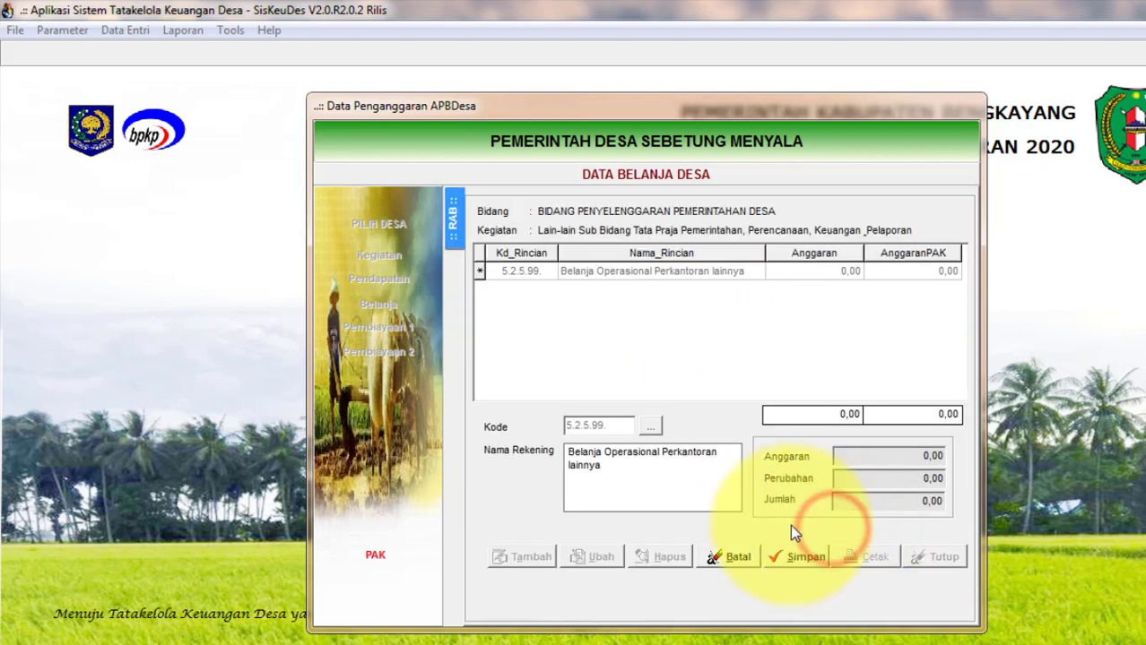
left_click(802, 556)
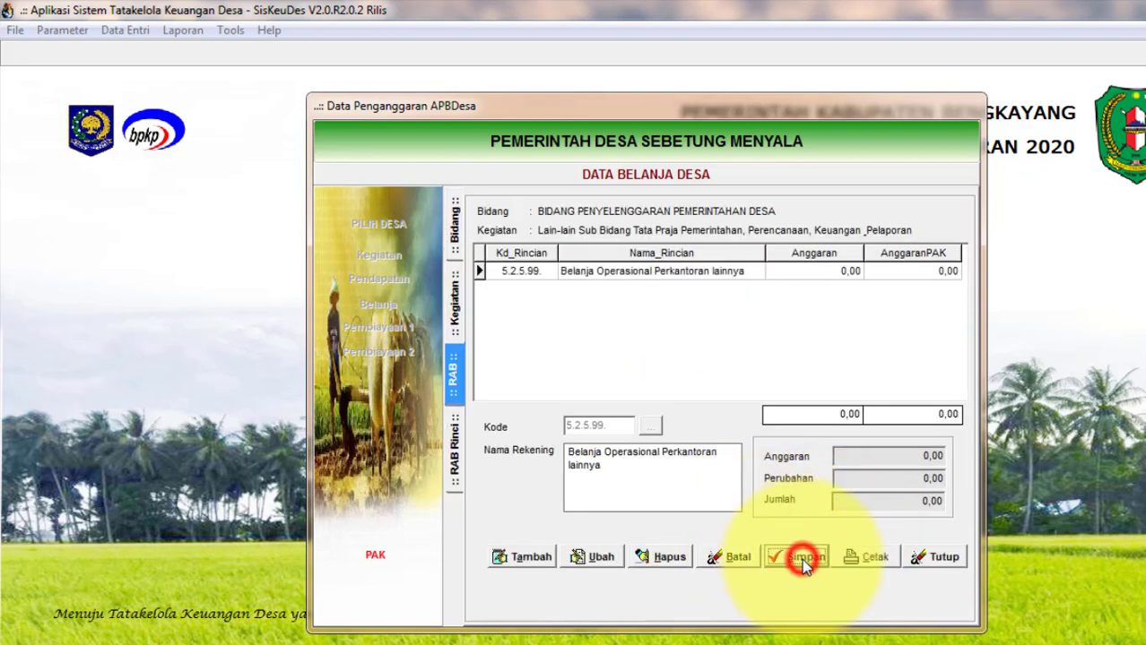
double_click(615, 273)
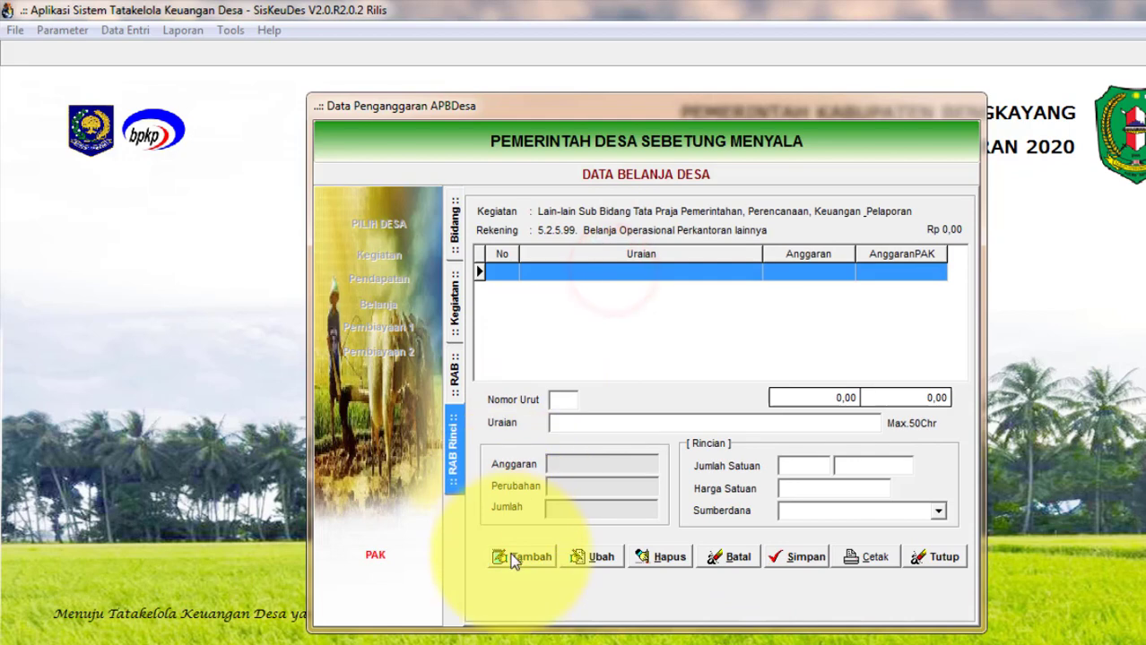
Add detail line 01 'Administrasi Bank' at 1 Tahun, funded by Pendapatan Lain Lain, and save it.
left_click(514, 557)
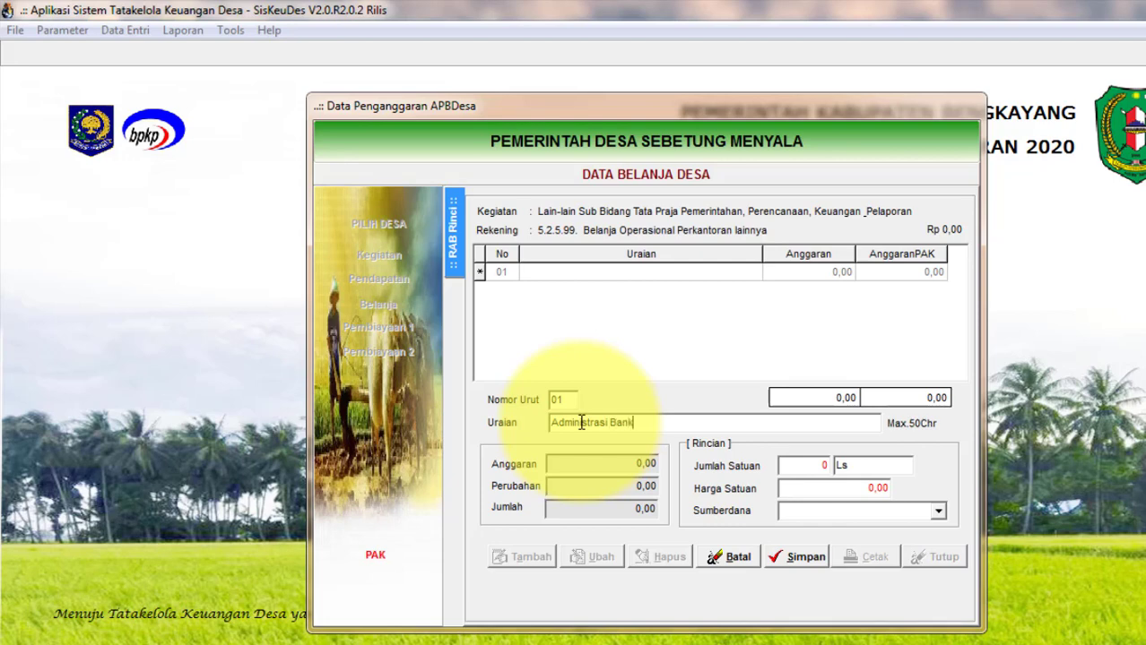
left_click(810, 465)
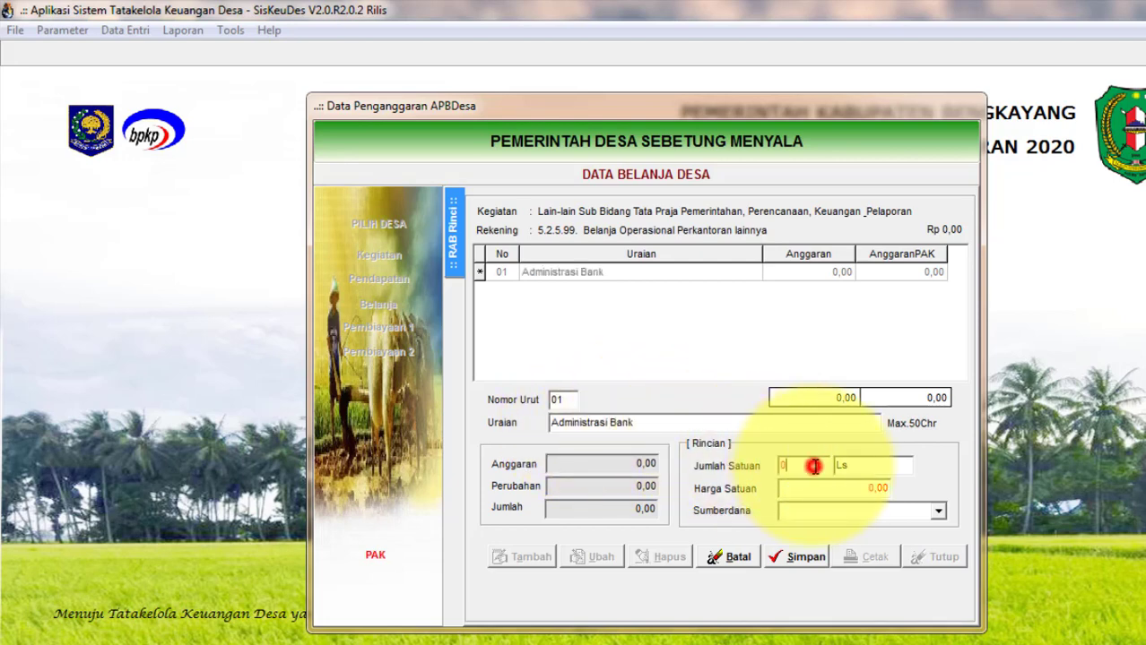
type("1")
left_click(869, 467)
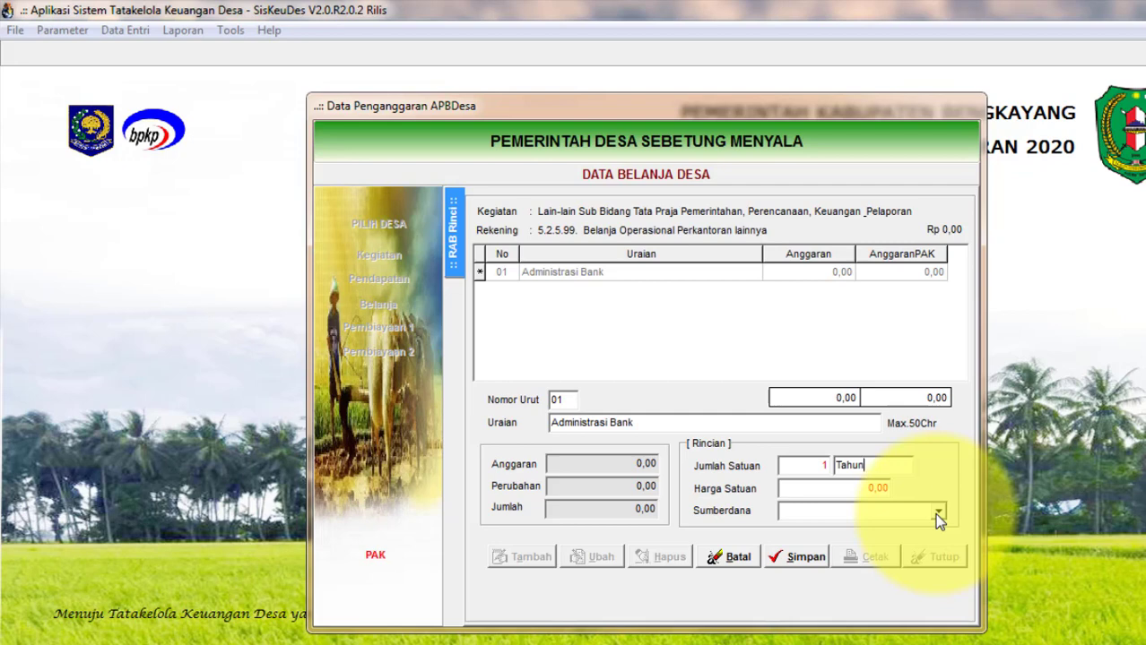
left_click(934, 514)
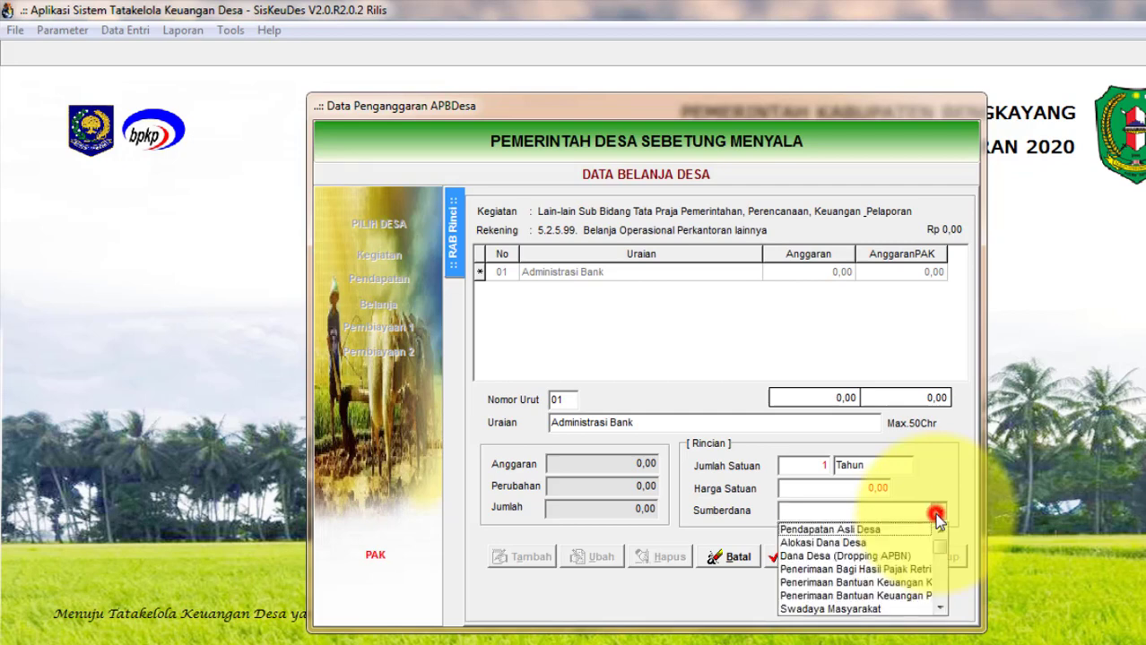
left_click(940, 609)
double_click(940, 609)
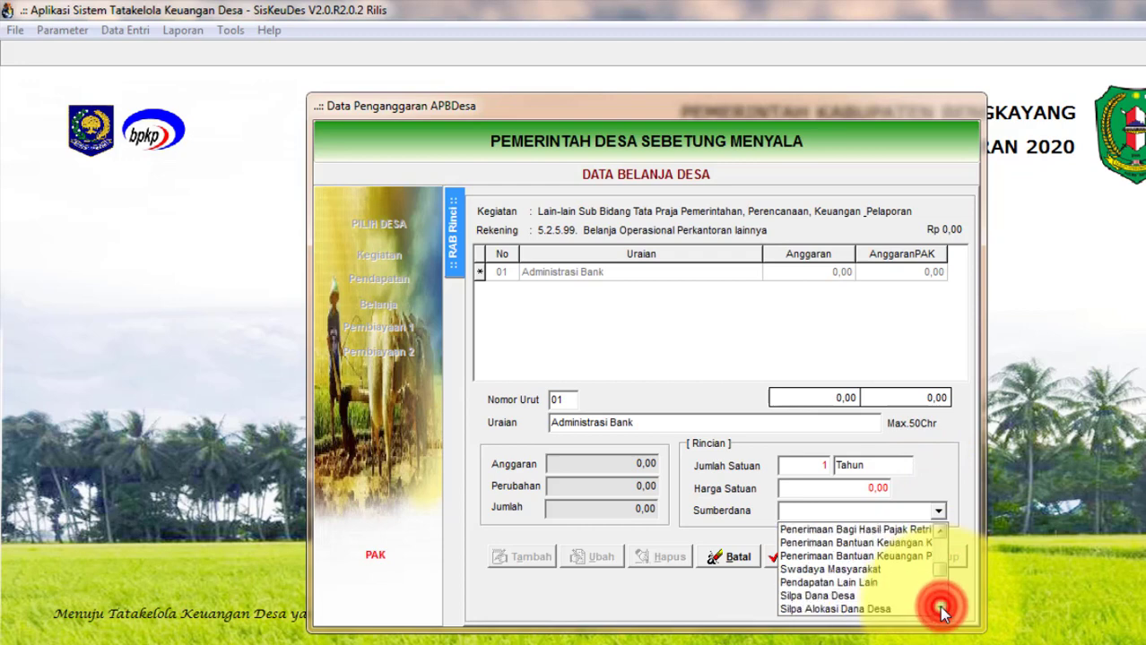
left_click(871, 582)
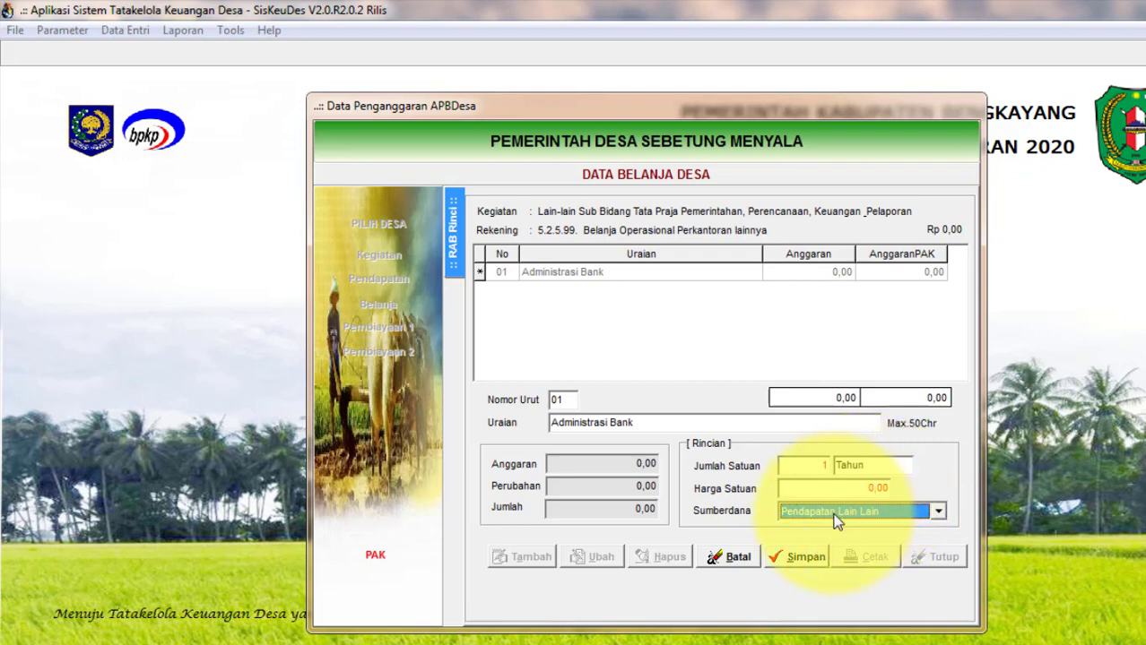
left_click(784, 558)
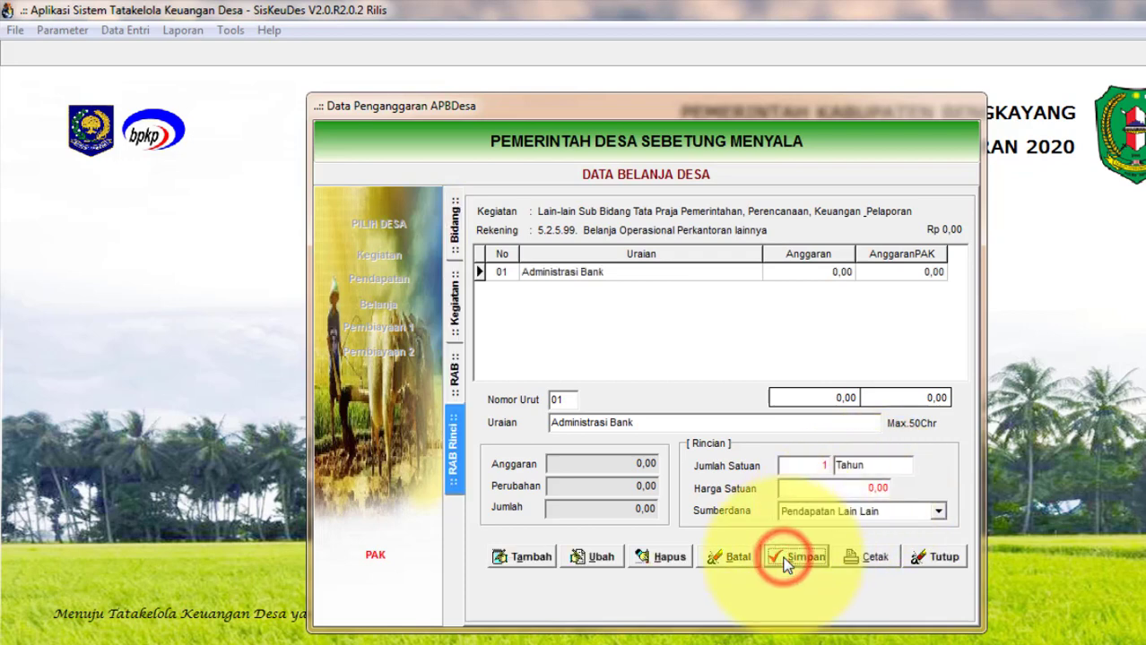
left_click(938, 558)
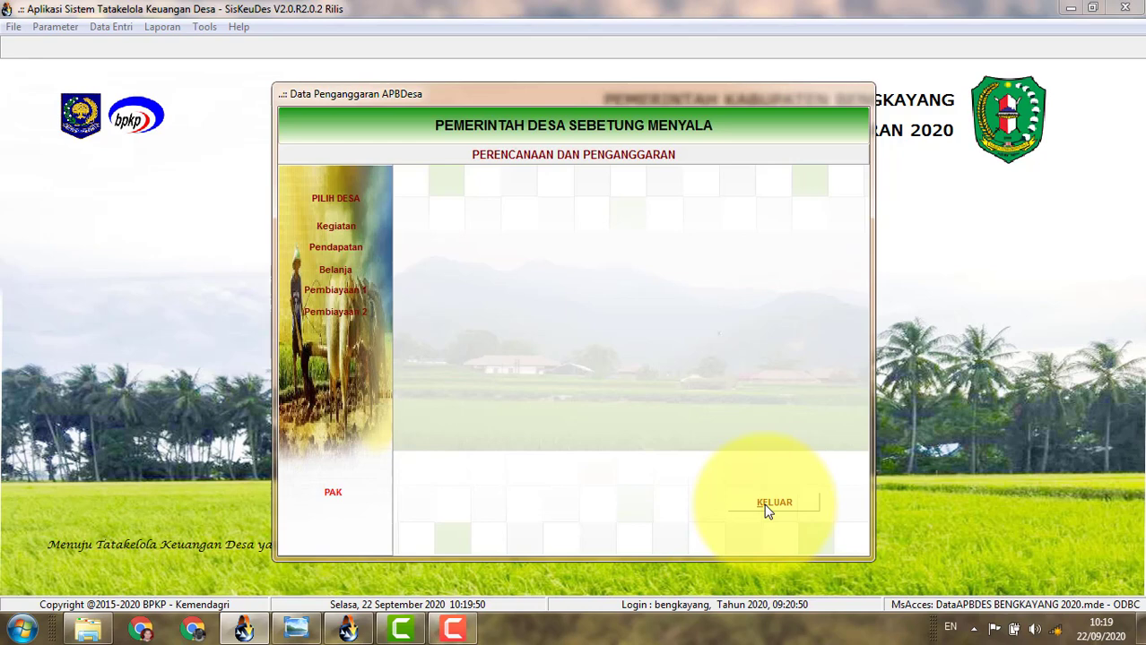
Close the budgeting window and open Mutasi Kas via Data Entri > Penatausahaan.
left_click(765, 505)
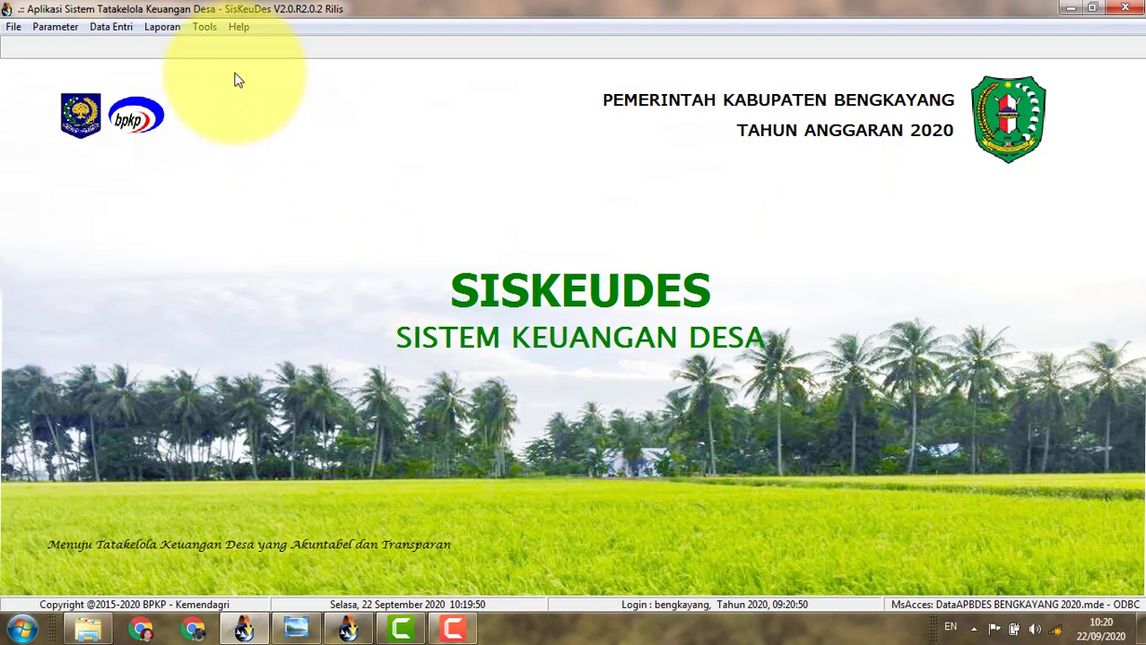
left_click(165, 32)
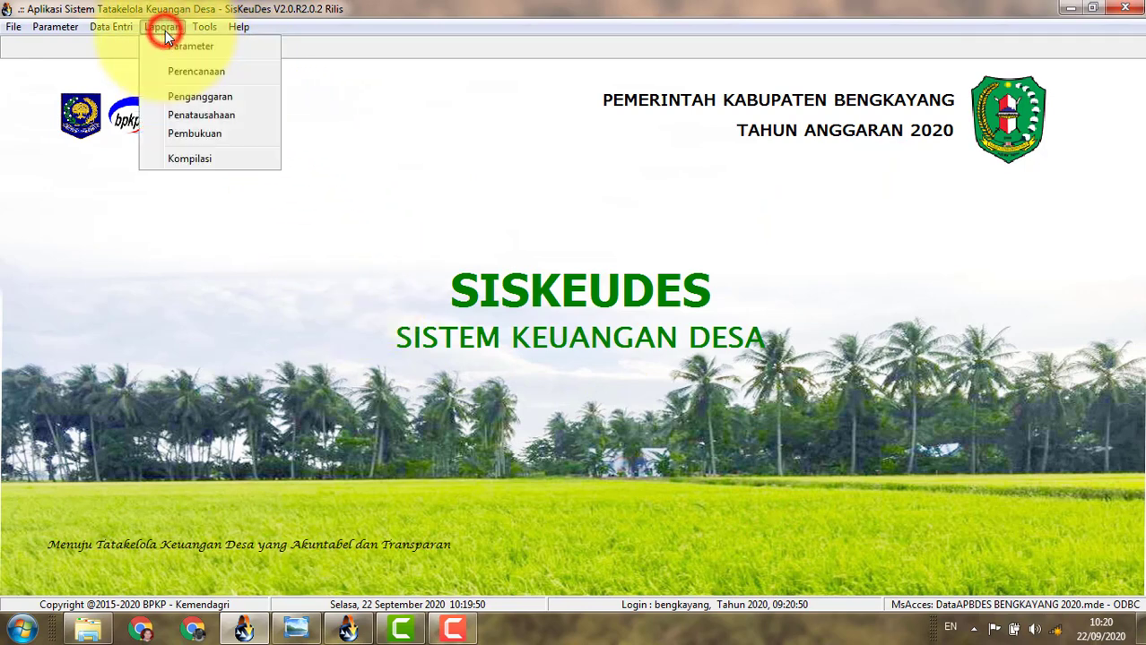
mouse_move(116, 34)
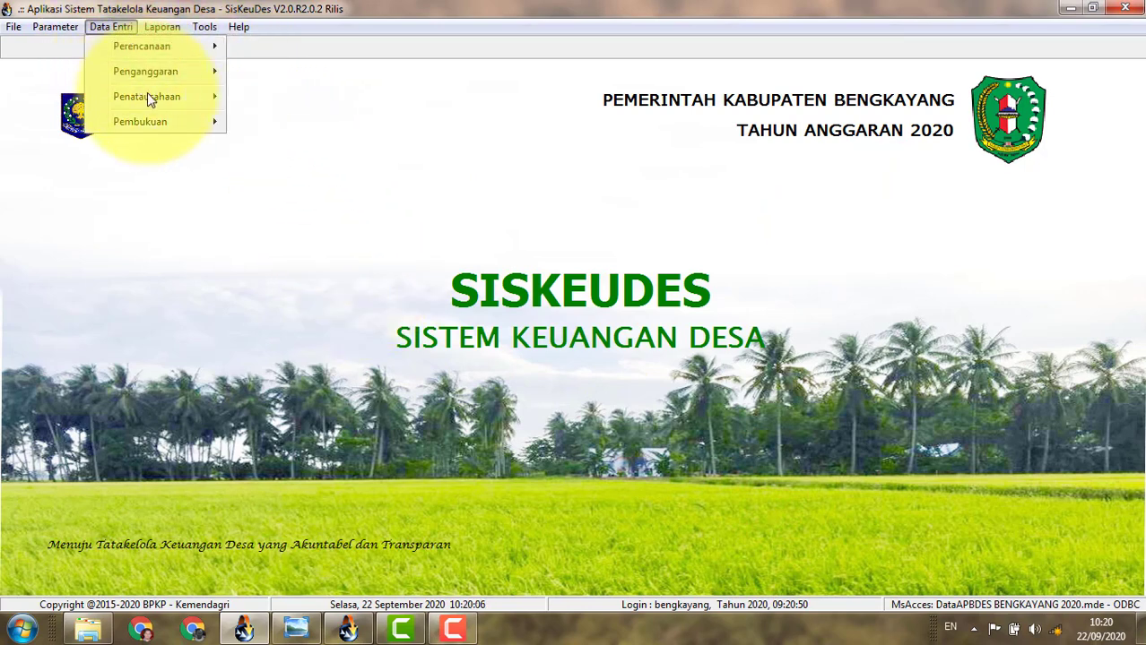
mouse_move(148, 95)
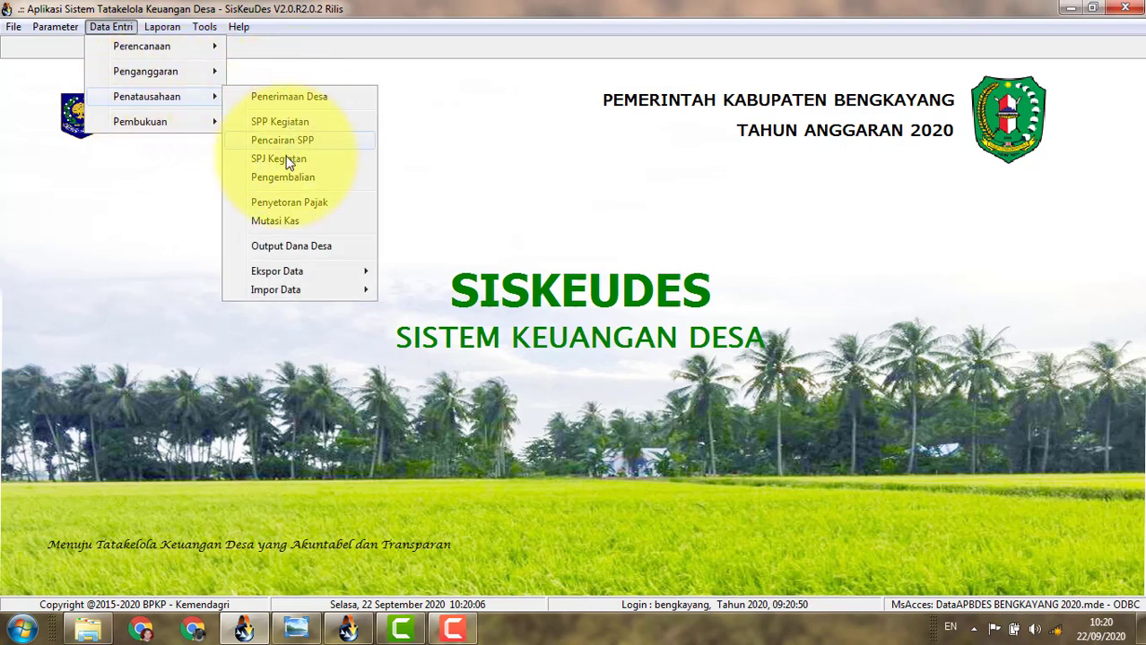
left_click(285, 220)
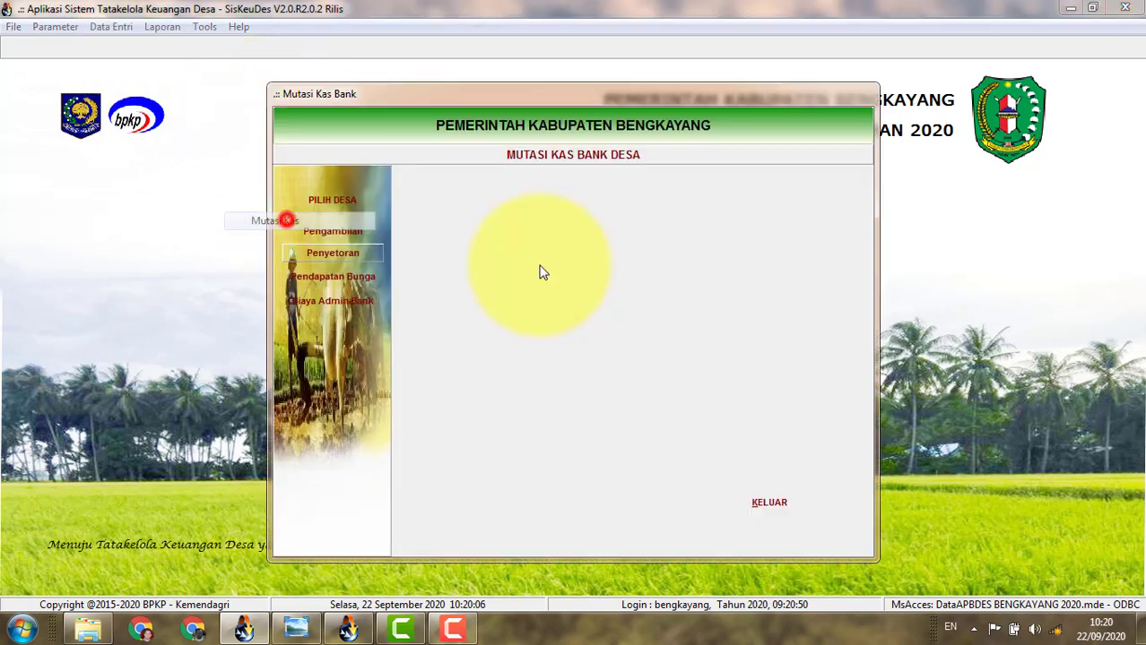
Select Desa Sebetung Menyala in Kecamatan Teriak and open its Pendapatan Bunga records.
left_click(339, 202)
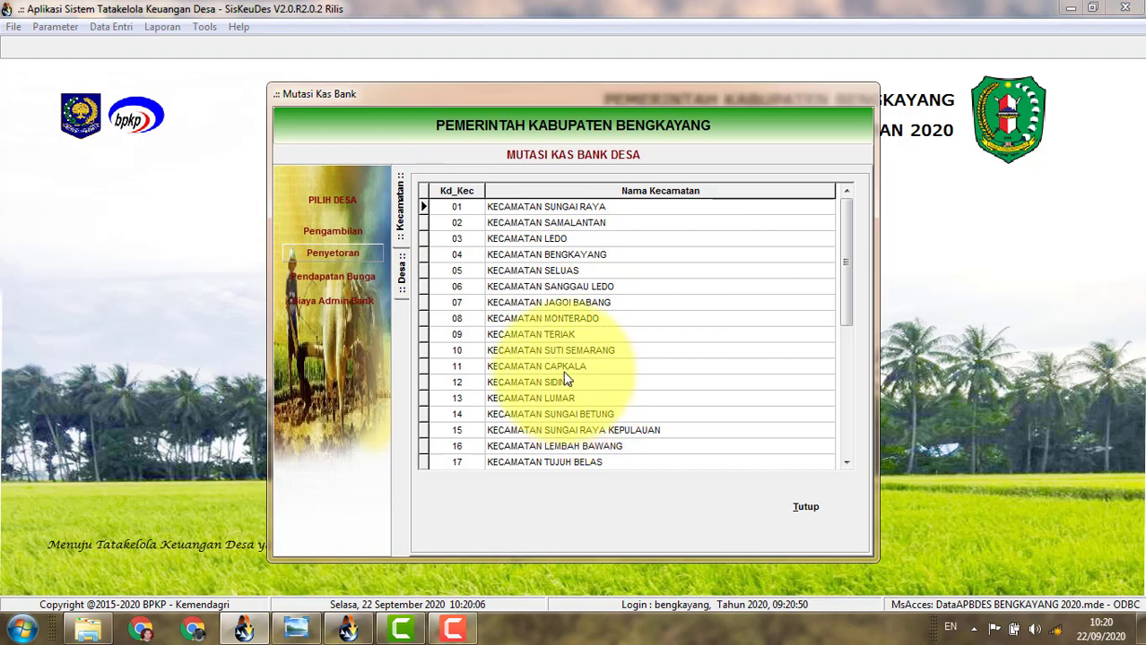
double_click(559, 337)
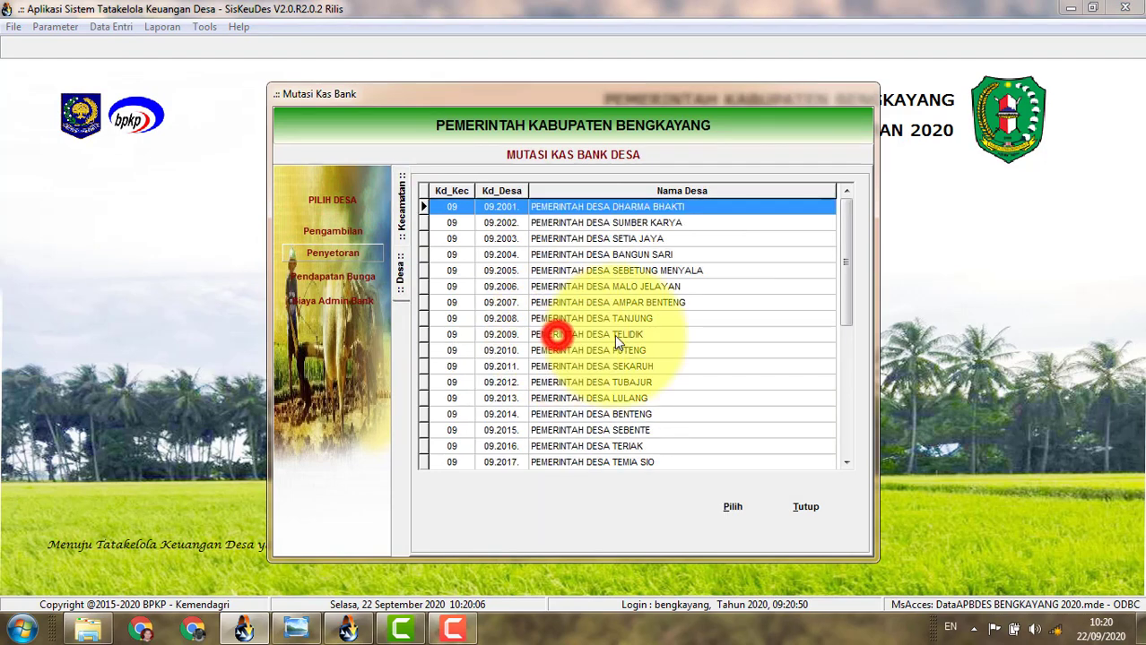
double_click(657, 270)
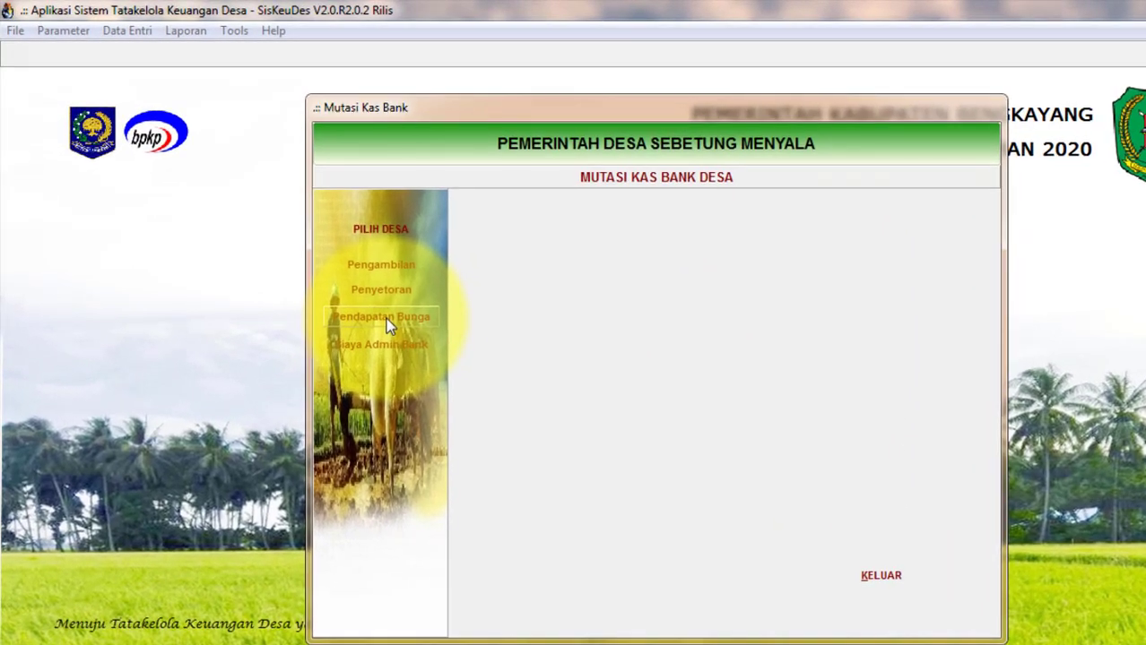
left_click(338, 279)
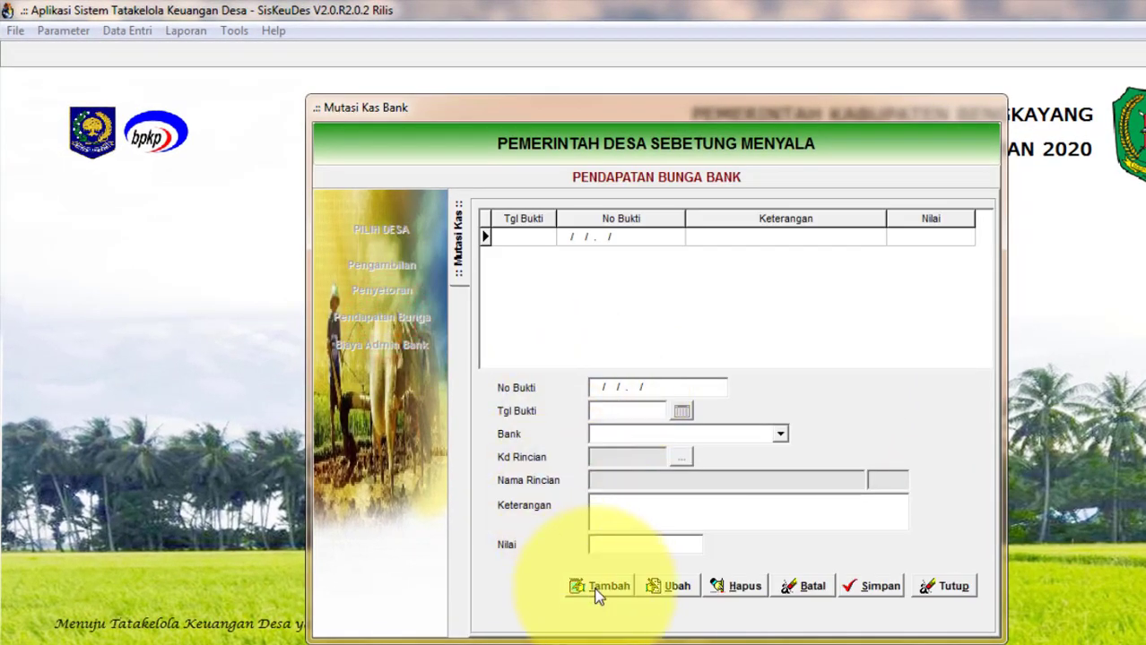
Start a new bank interest entry dated 31/01/2020.
left_click(598, 588)
left_click(682, 412)
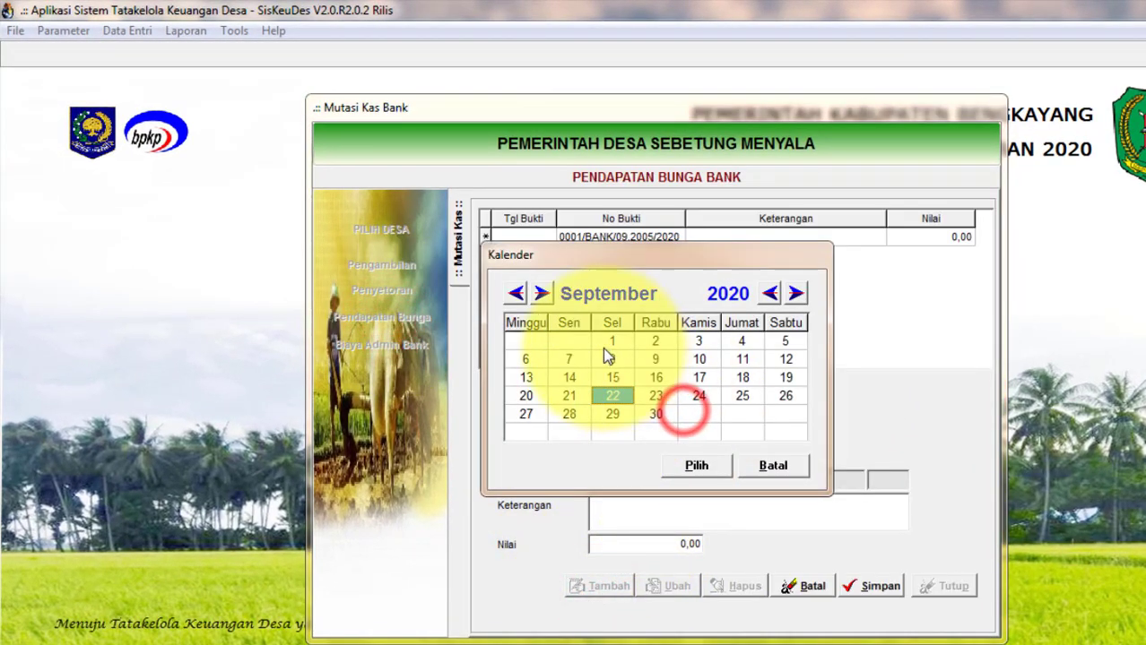
left_click(515, 295)
left_click(515, 295)
left_click(516, 295)
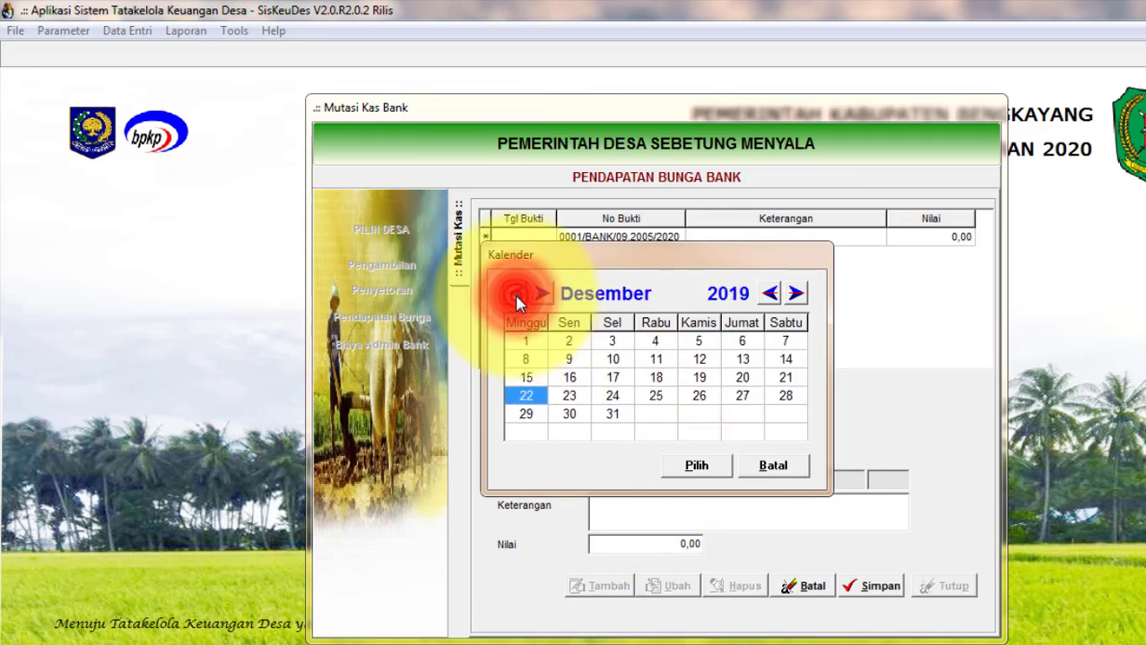
left_click(515, 295)
left_click(541, 294)
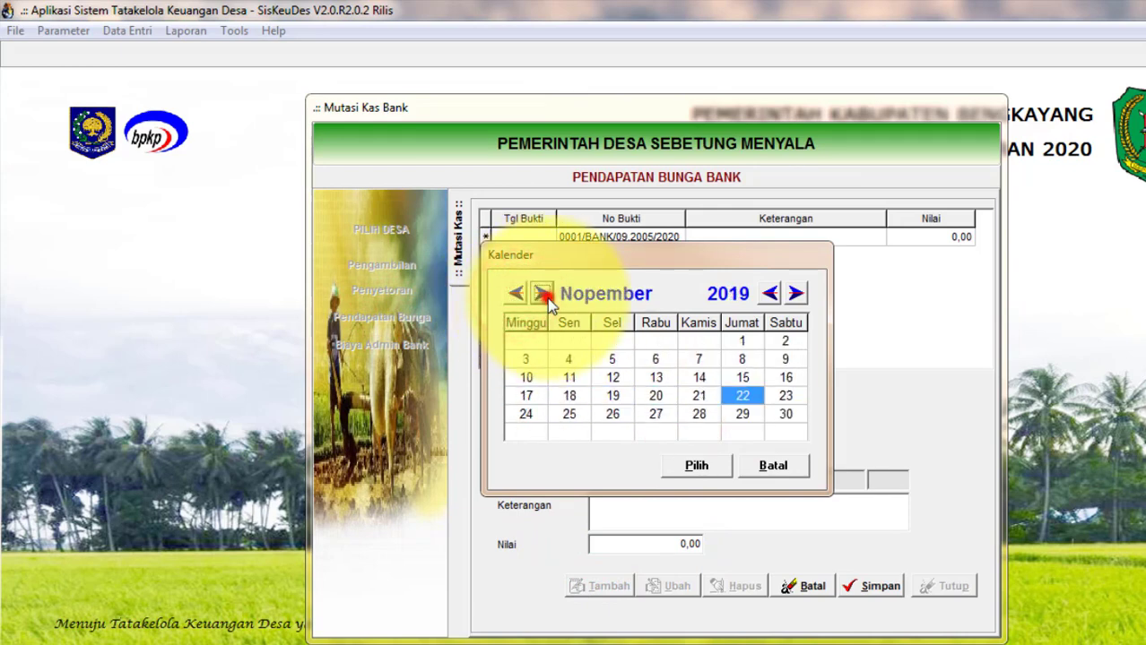
left_click(541, 294)
left_click(541, 294)
left_click(741, 413)
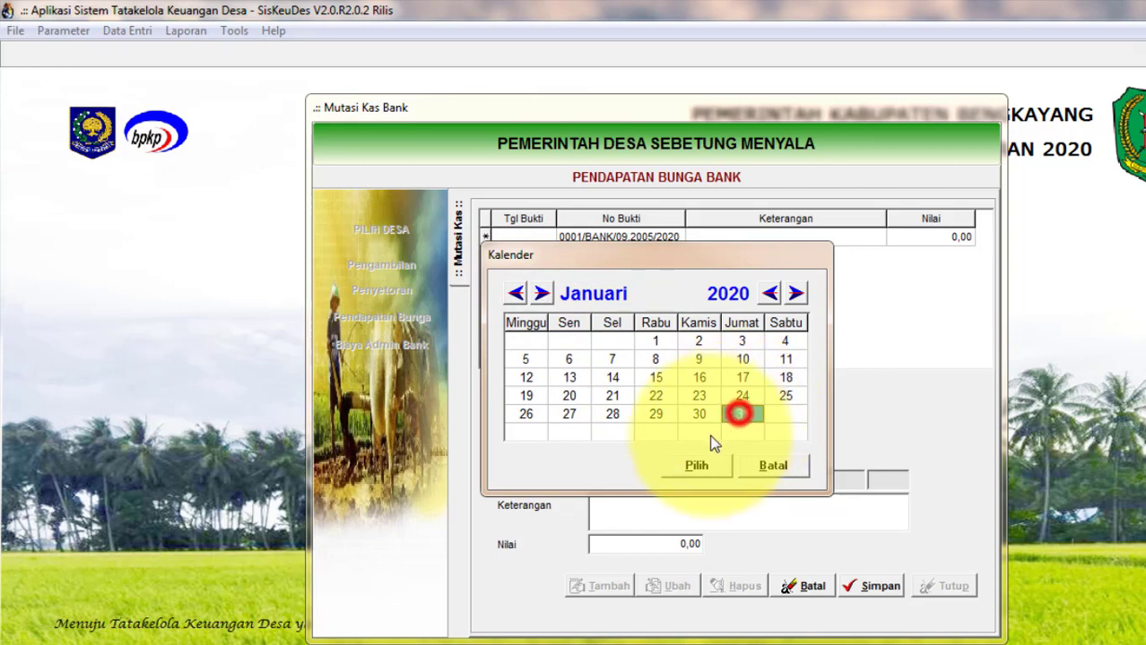
left_click(695, 465)
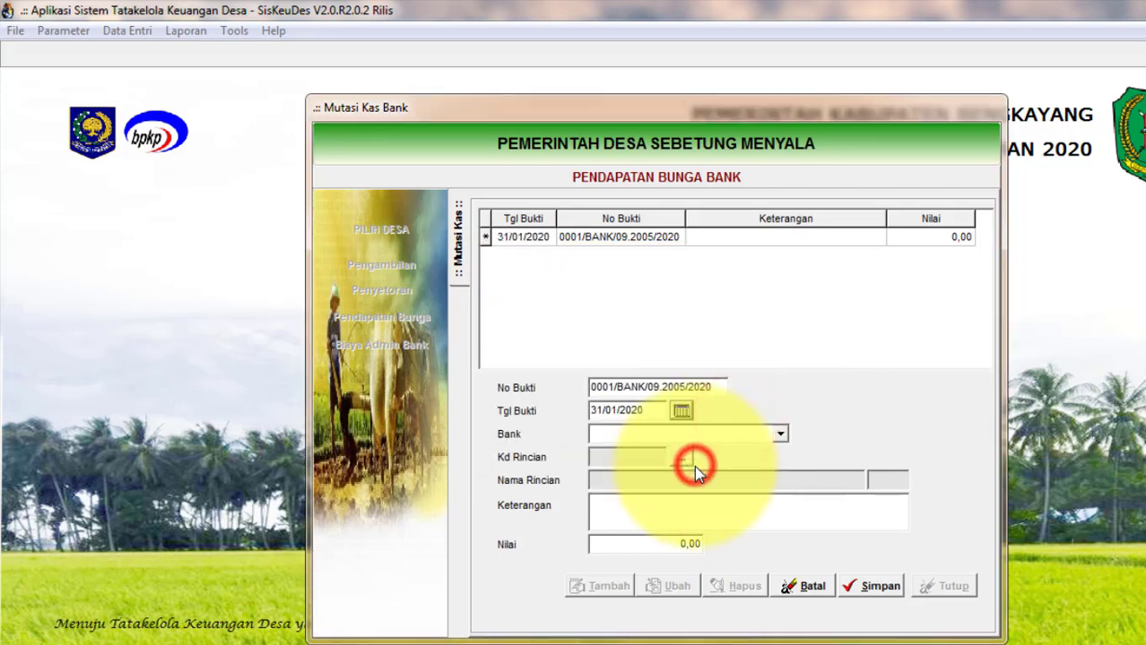
Find the bank list empty, cancel the unsaved entry and close the interest form.
left_click(780, 434)
left_click(756, 457)
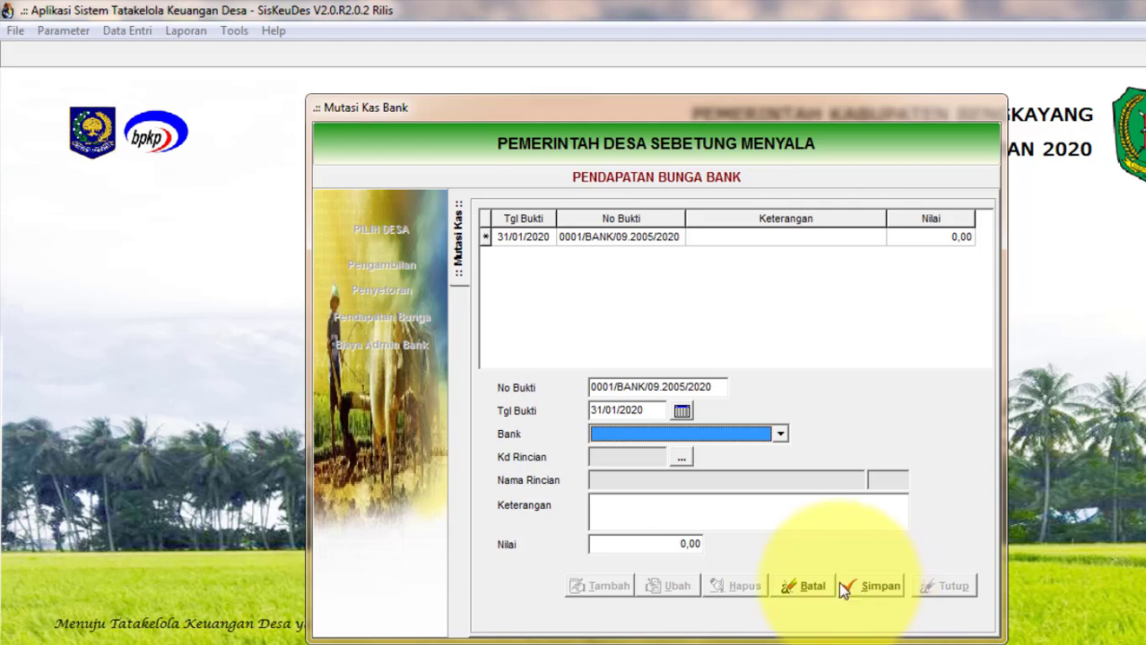
left_click(807, 587)
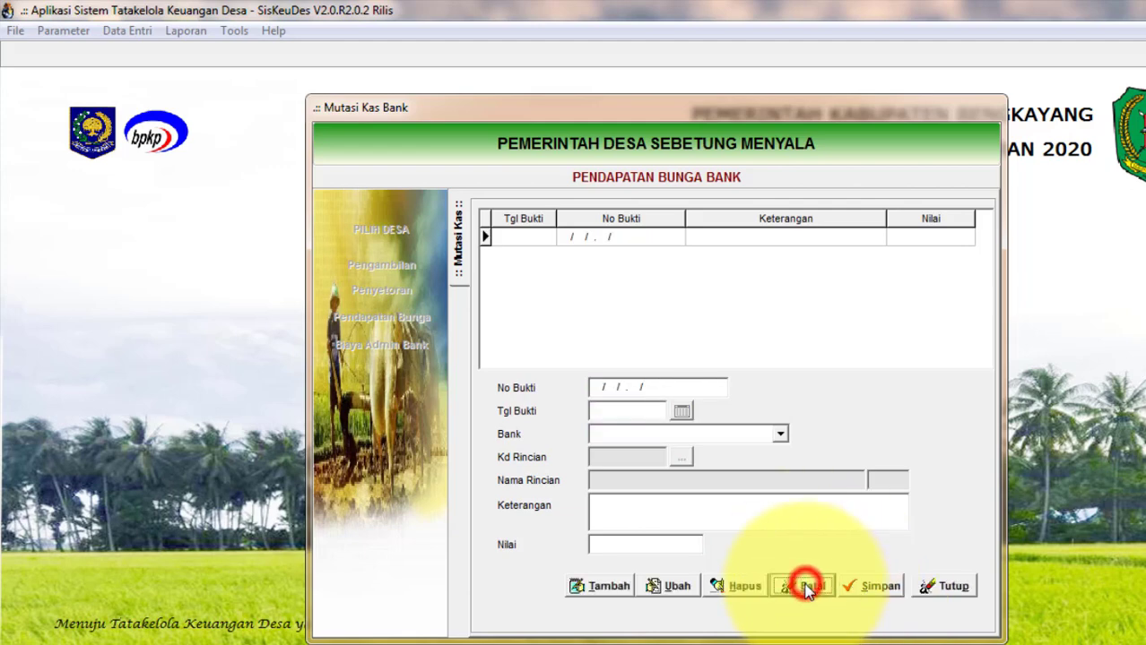
left_click(943, 586)
Close Mutasi Kas Bank and open the Rekening Bank Desa settings for Desa Sebetung Menyala.
left_click(869, 572)
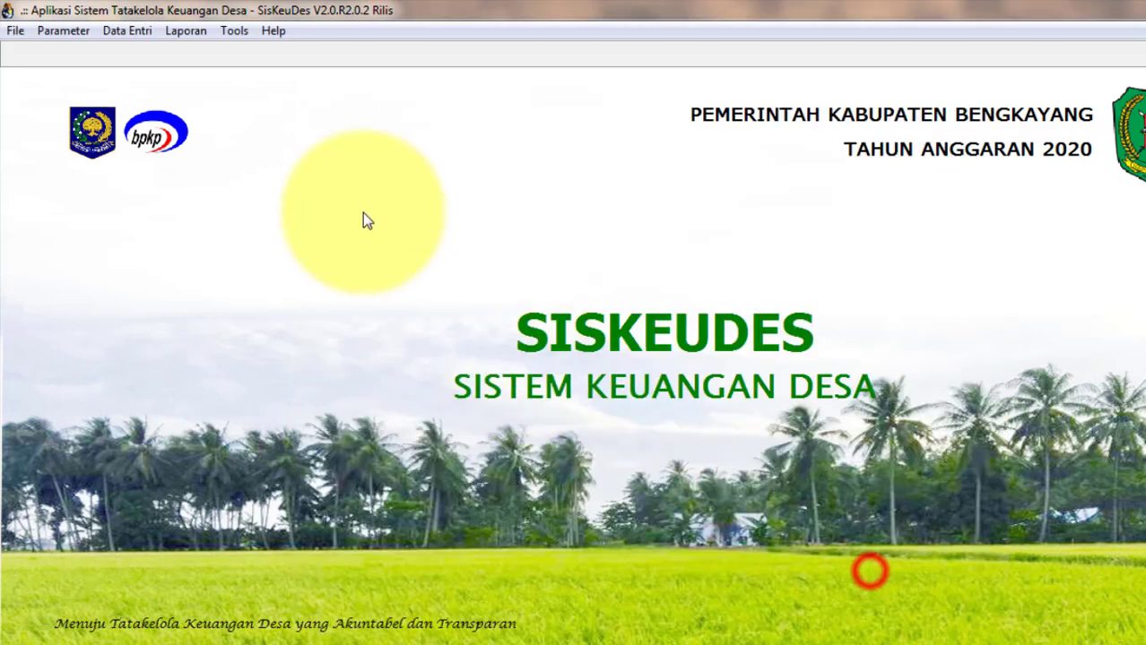
left_click(82, 32)
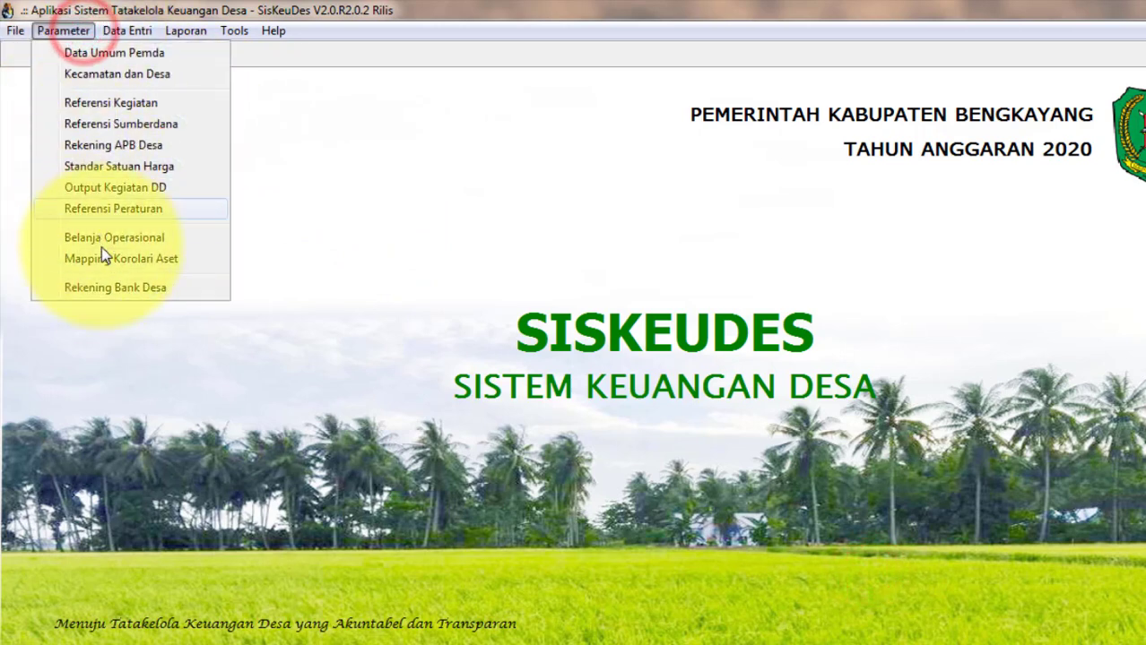
left_click(99, 287)
left_click(503, 263)
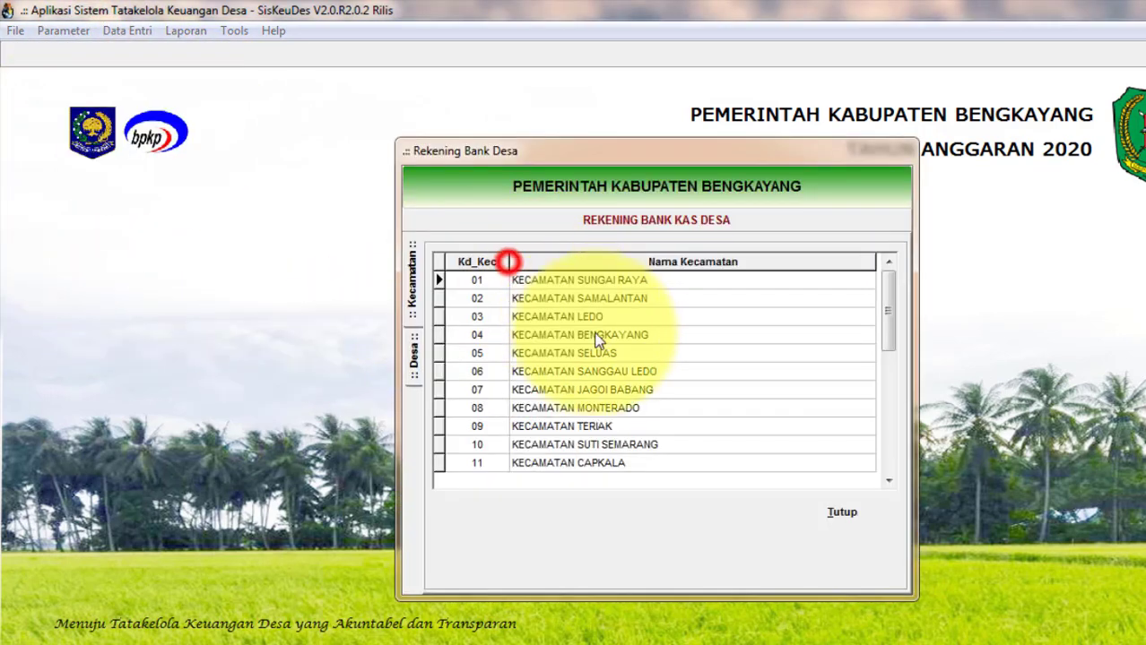
double_click(572, 427)
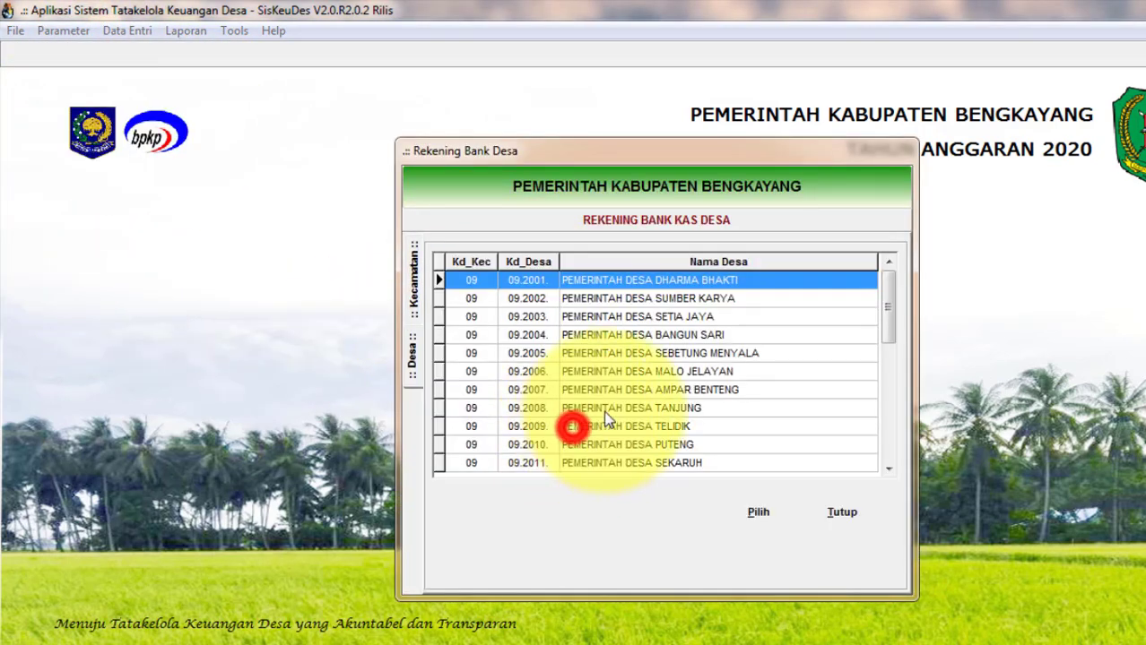
double_click(687, 361)
left_click(524, 298)
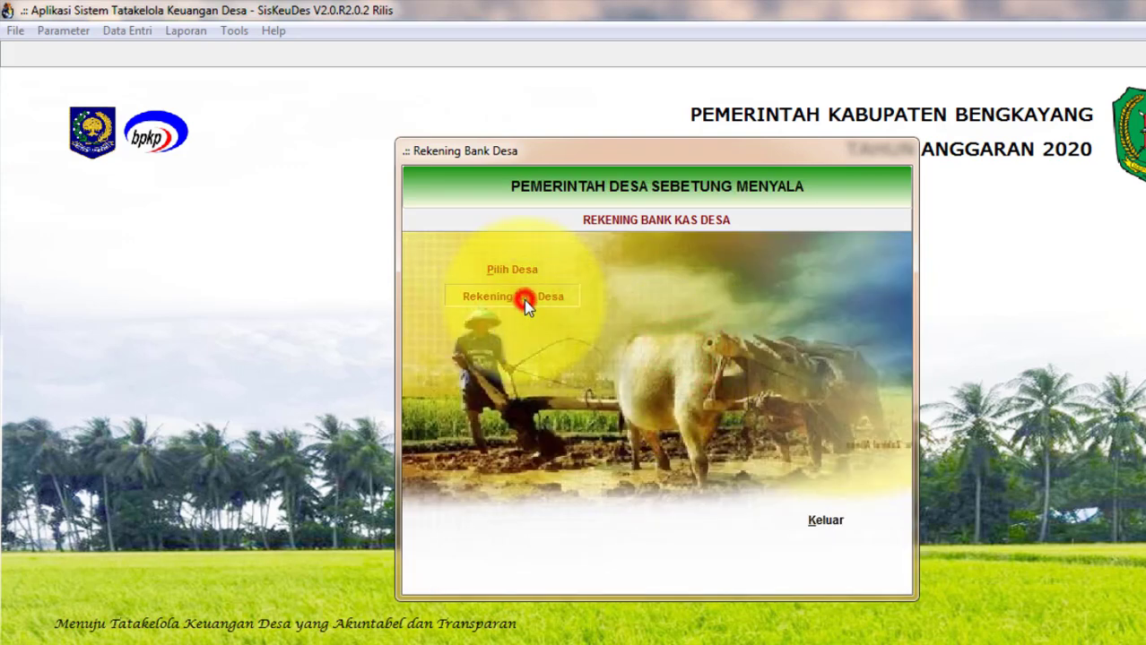
Add a new bank account record with code 1.1.1.02 and enter the bank account number.
left_click(506, 562)
left_click(655, 375)
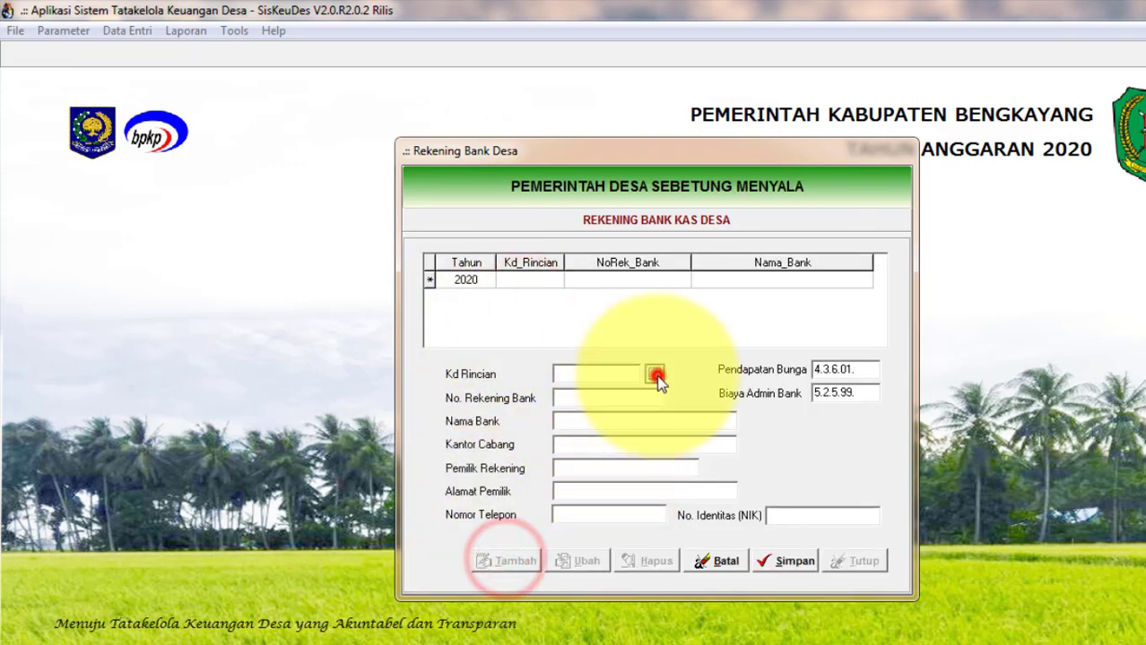
double_click(555, 294)
left_click(753, 525)
left_click(579, 395)
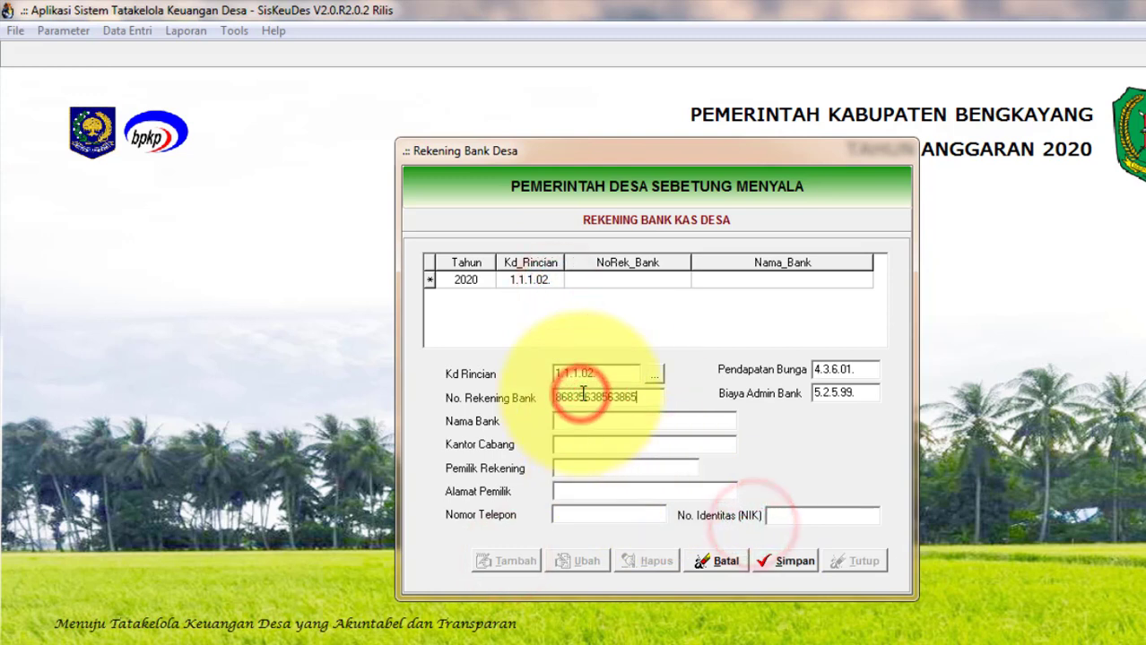
Fill in bank BANK KALBAR, branch CABANG BENGKAYANG, the owner's name and address, then save.
left_click(588, 423)
type("BANK KALBAR")
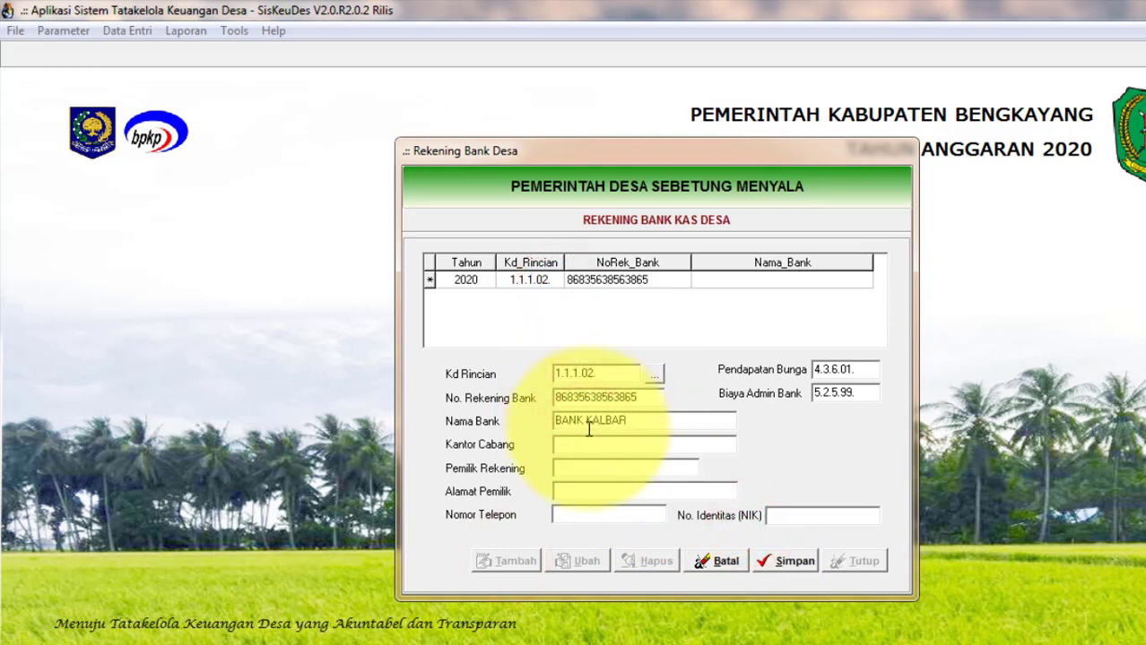
left_click(581, 443)
type("CABANG ")
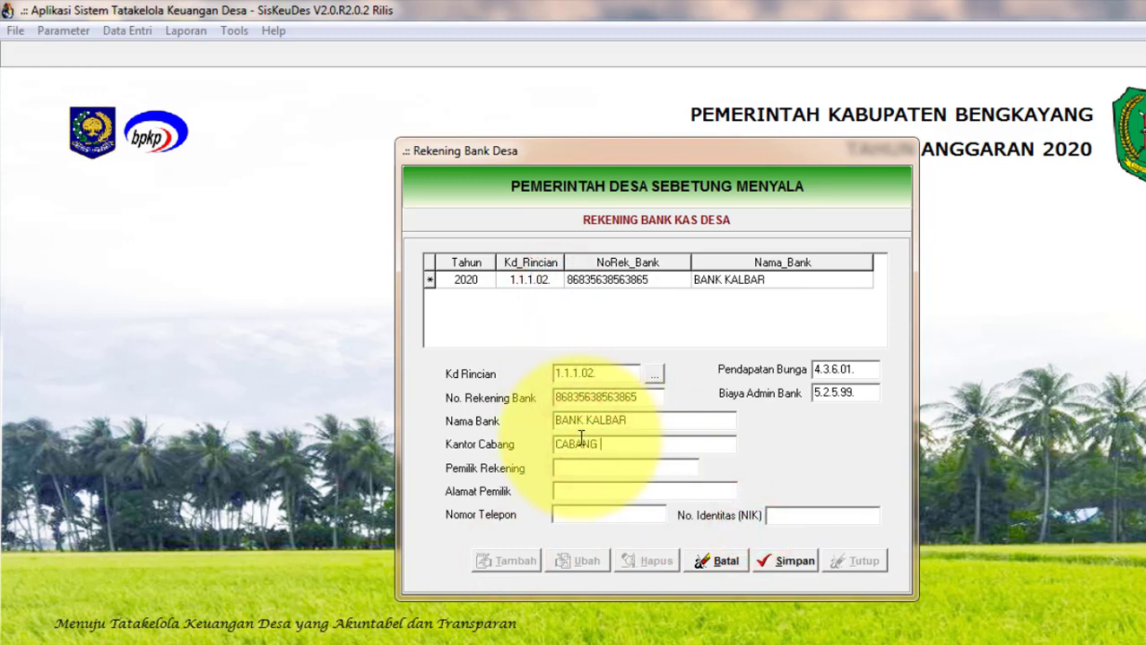
type("EENGKAYANG")
left_click(583, 467)
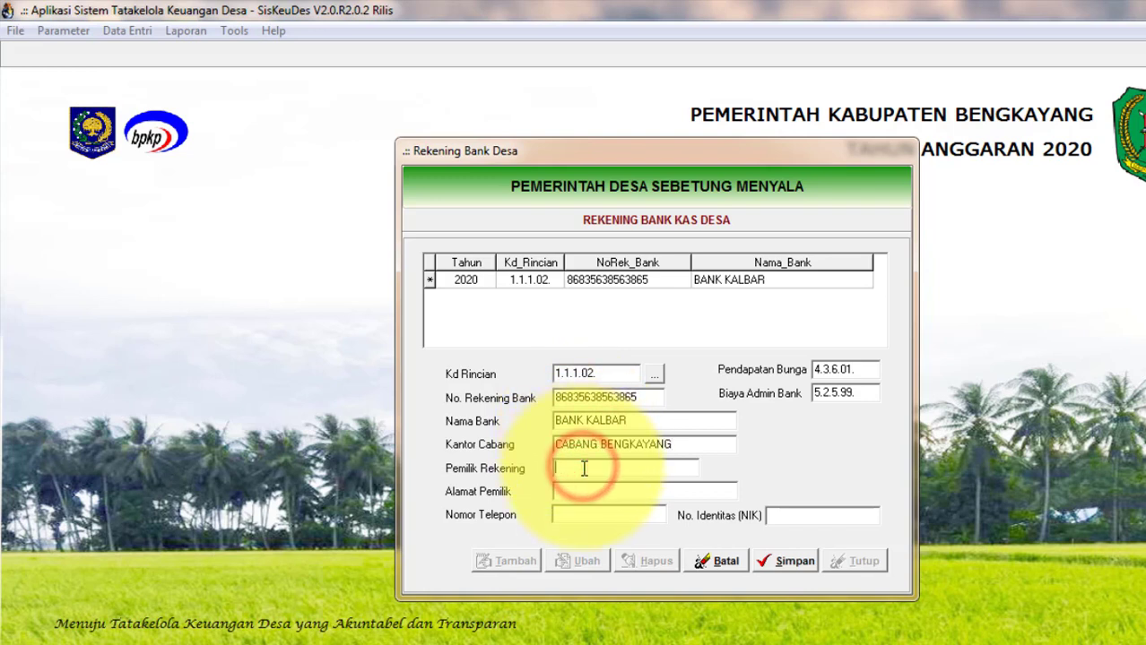
type("a")
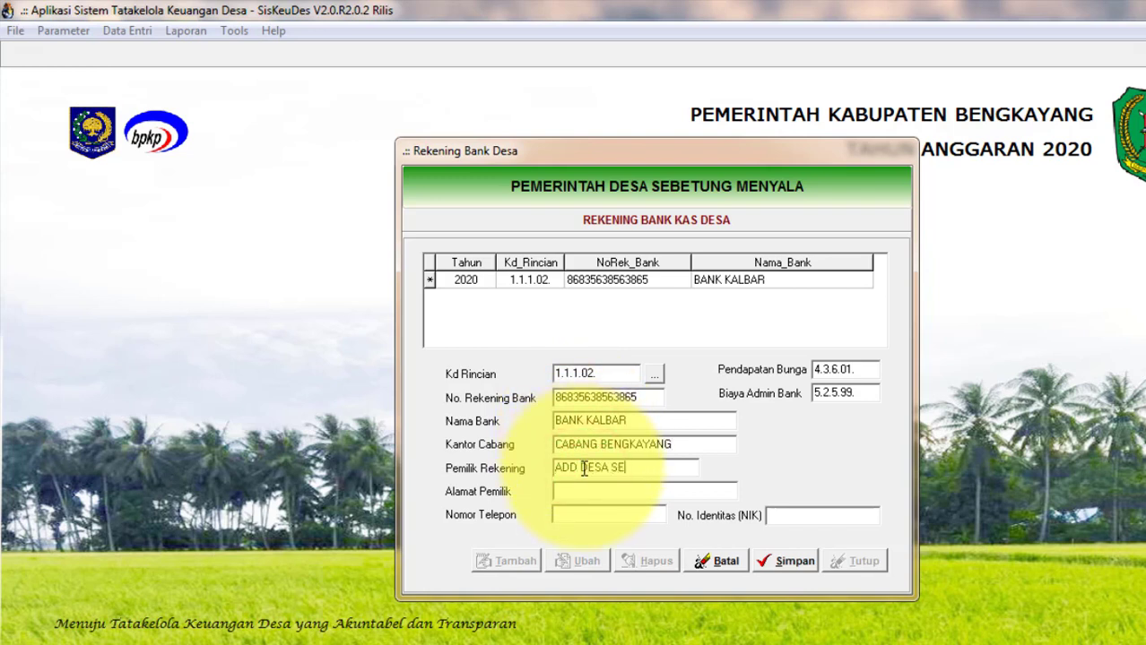
type("NG MENYAL")
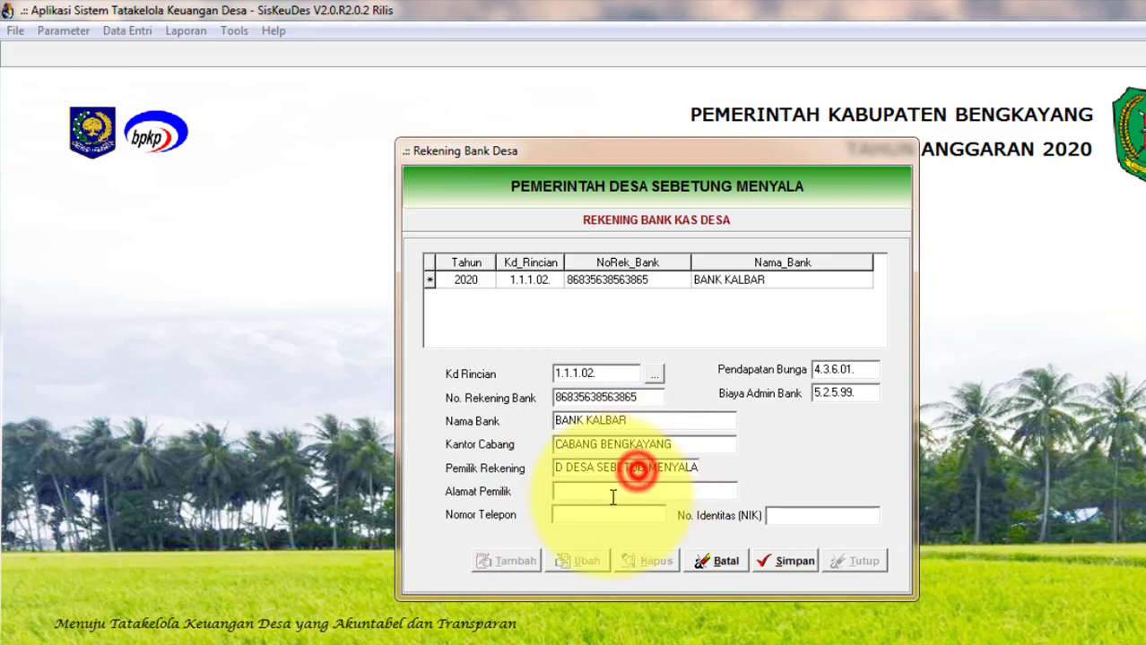
left_click(609, 492)
type("DESA SEBETUNG MENYALA")
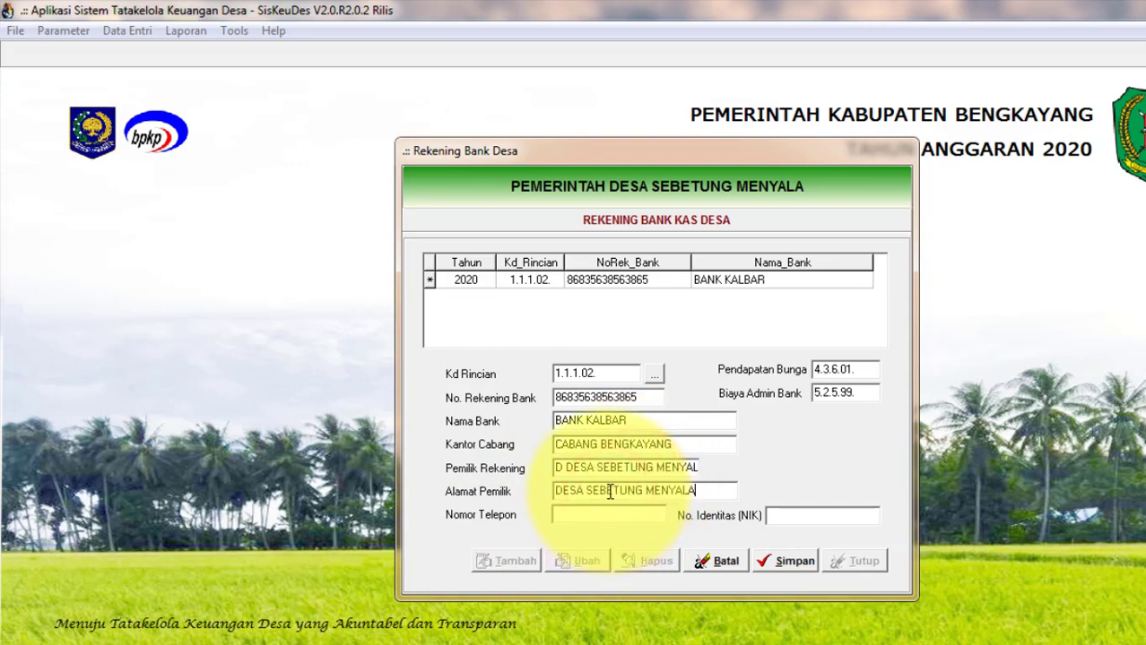
left_click(783, 561)
left_click(852, 562)
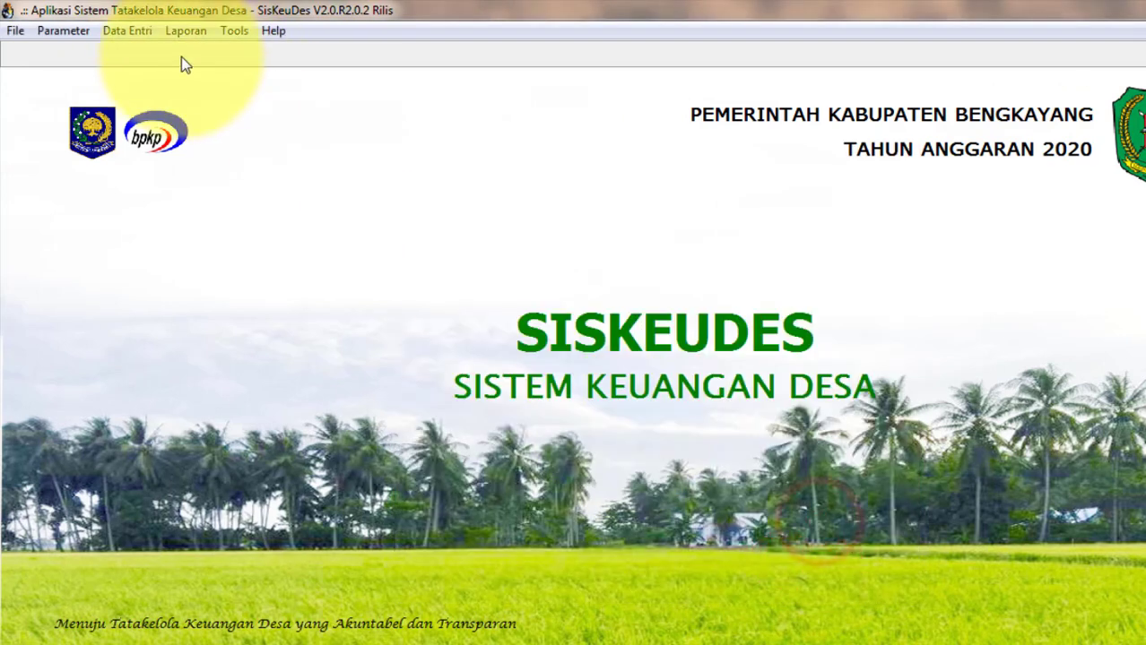
Reopen Mutasi Kas, choose Kecamatan Teriak / Desa Sebetung Menyala, and open Pendapatan Bunga.
left_click(138, 31)
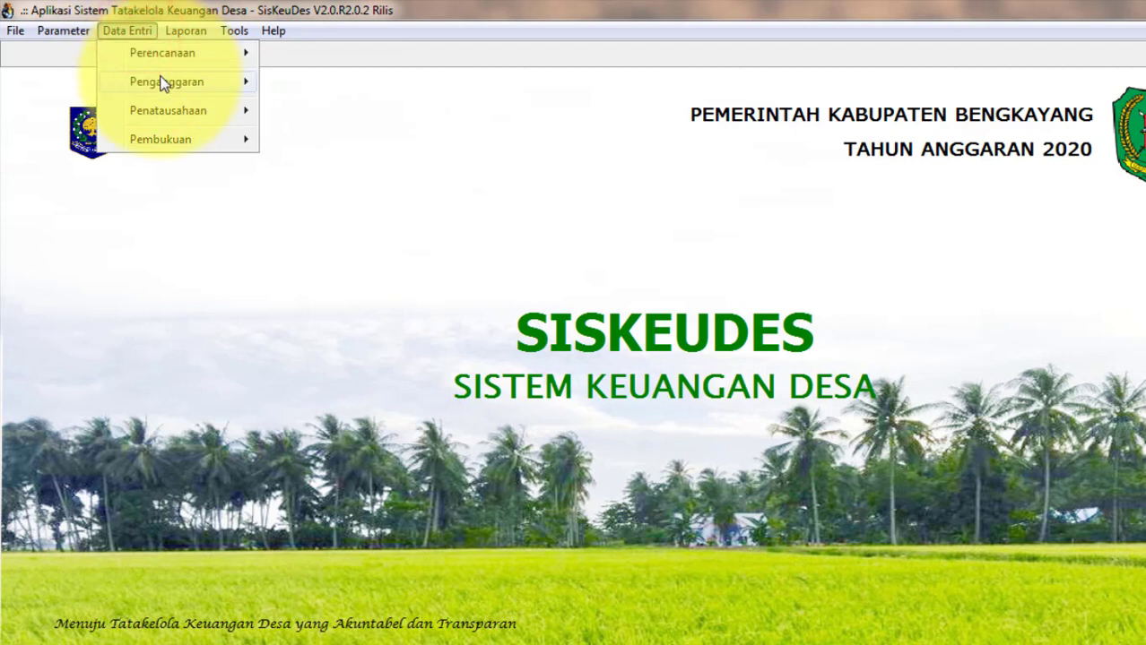
mouse_move(164, 78)
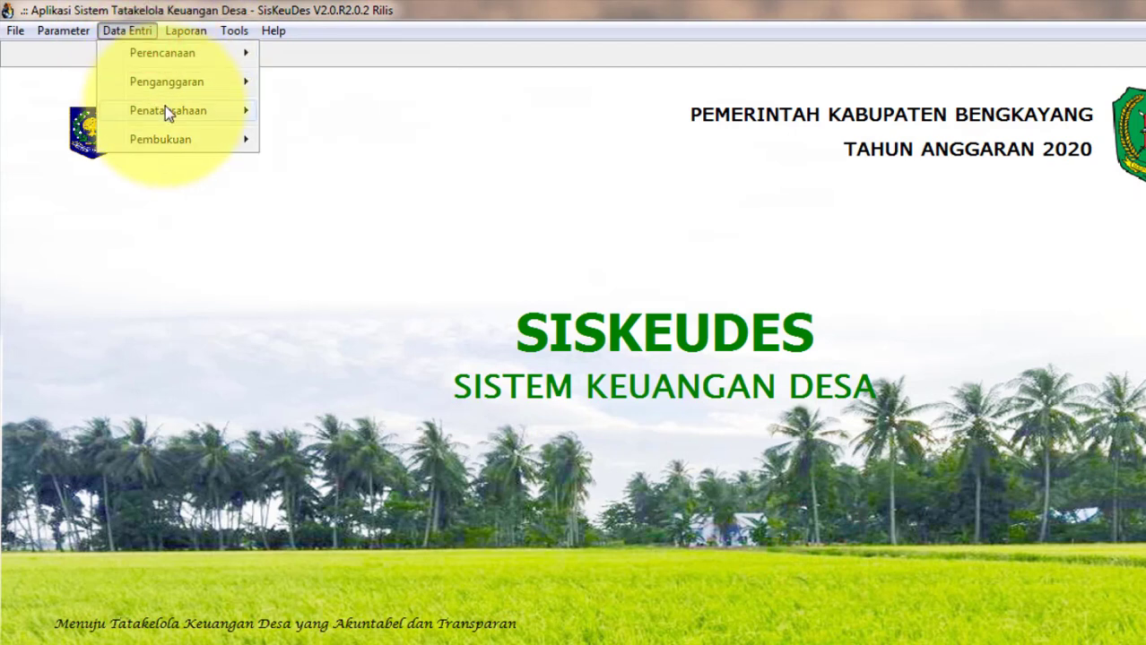
mouse_move(165, 109)
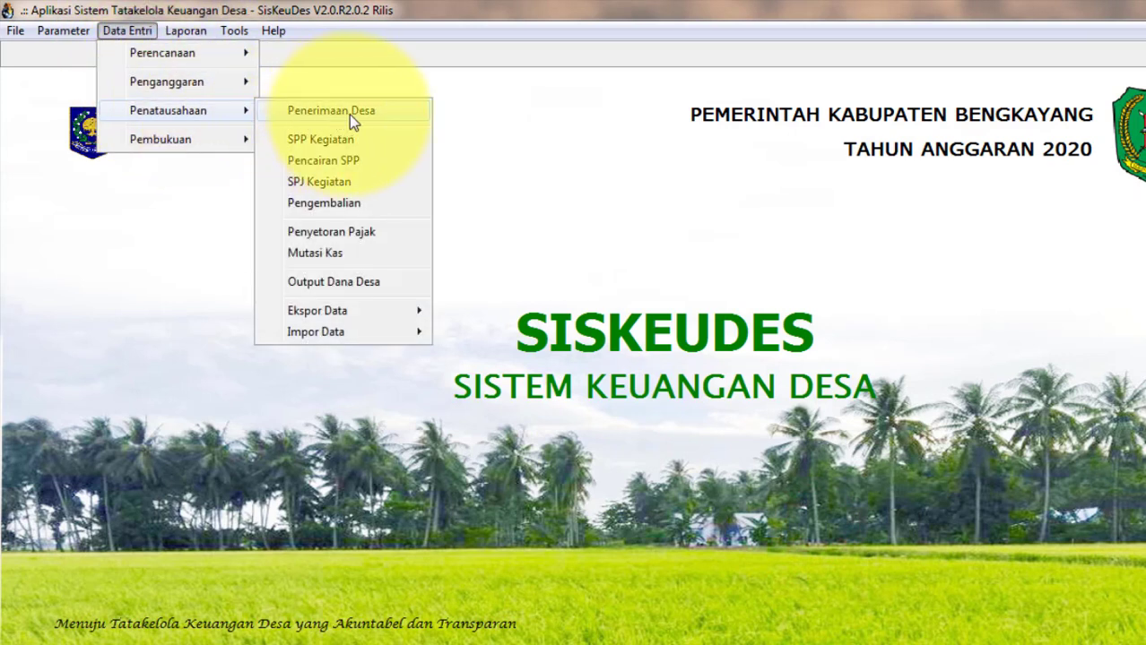
left_click(323, 253)
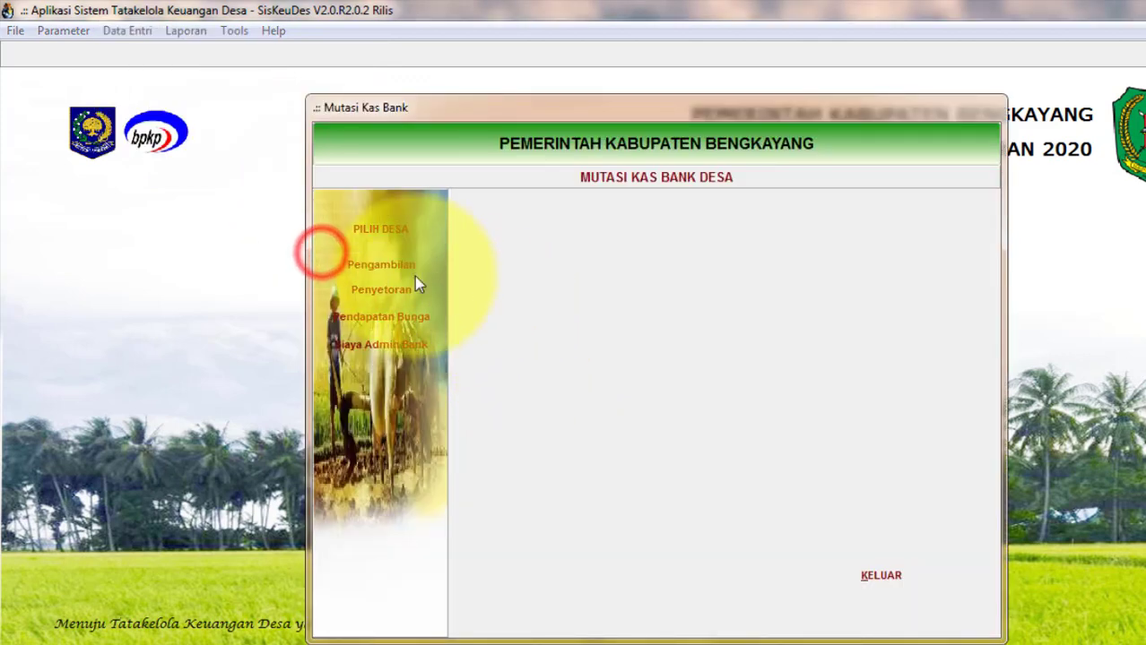
left_click(389, 230)
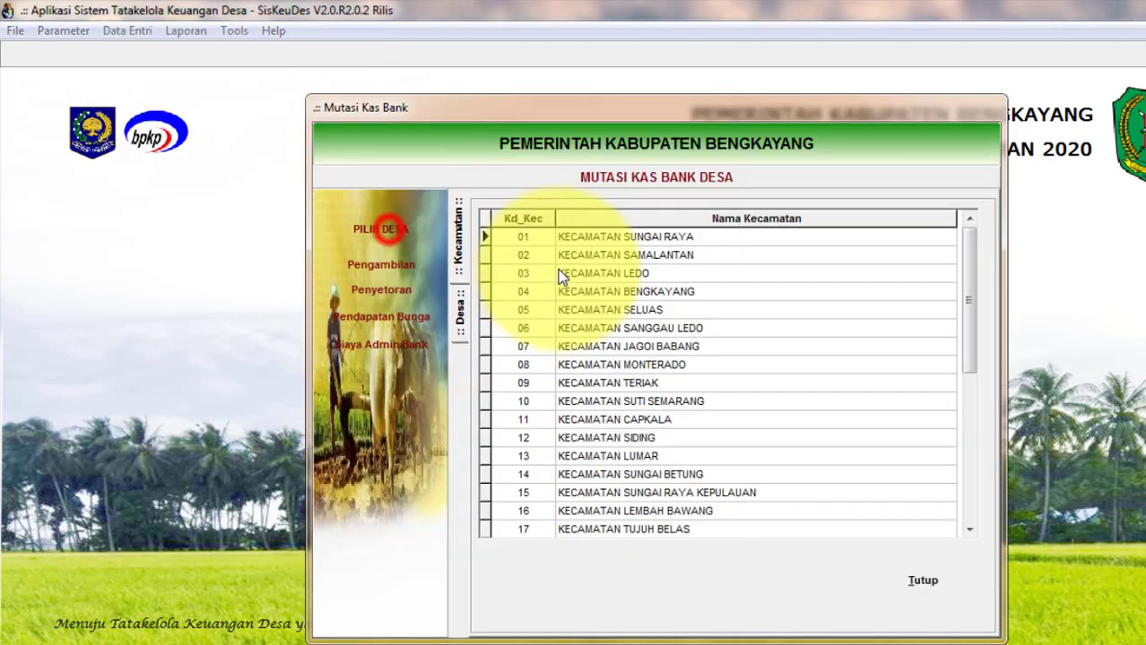
double_click(650, 384)
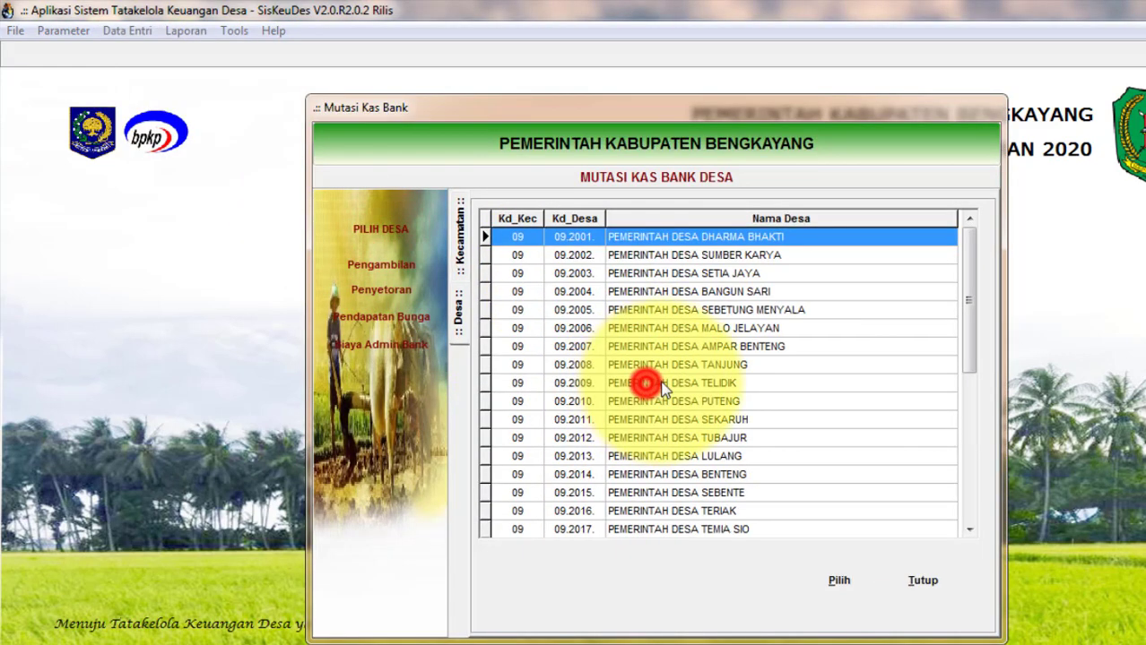
left_click(750, 312)
double_click(750, 312)
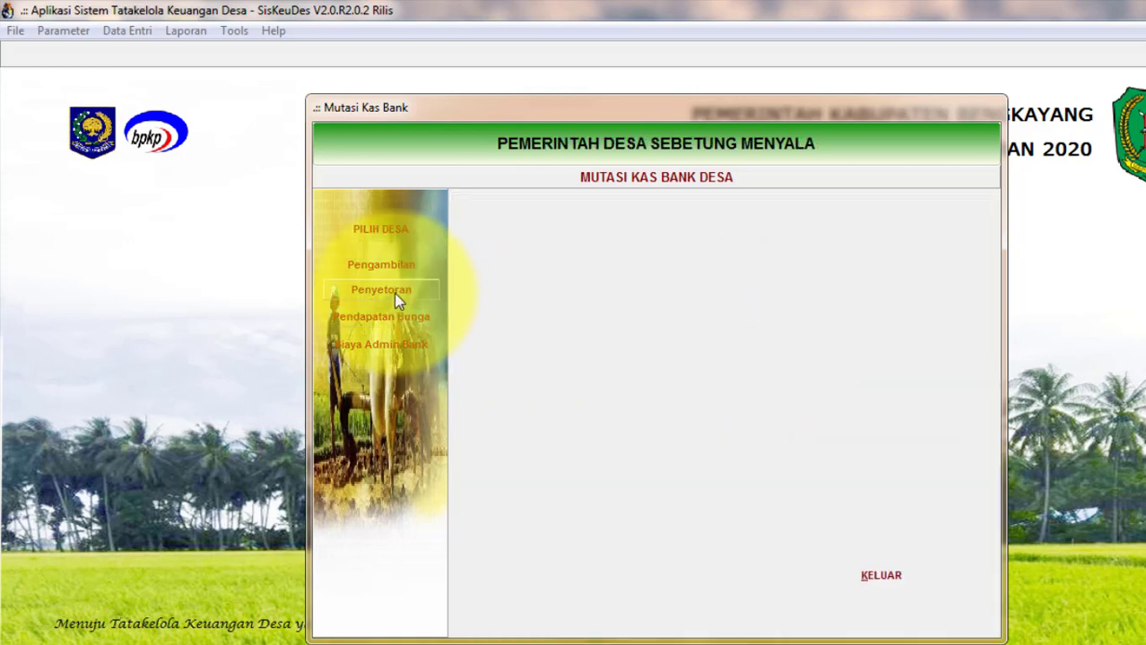
left_click(384, 319)
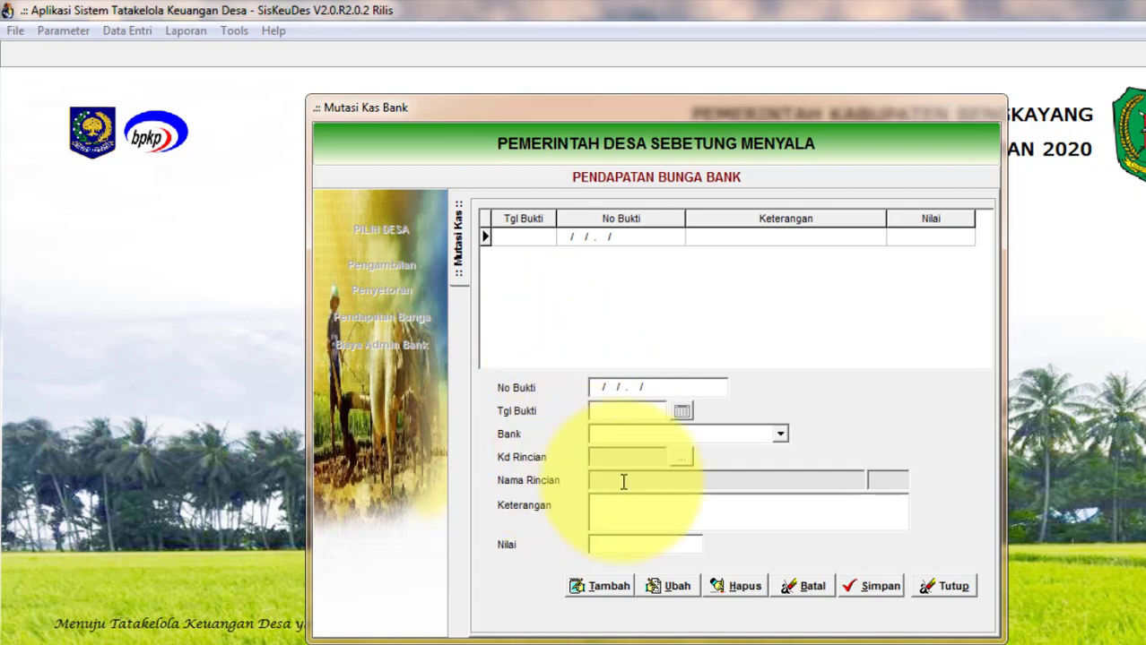
Start a new bank interest record dated 31/01/2020.
left_click(619, 587)
left_click(683, 414)
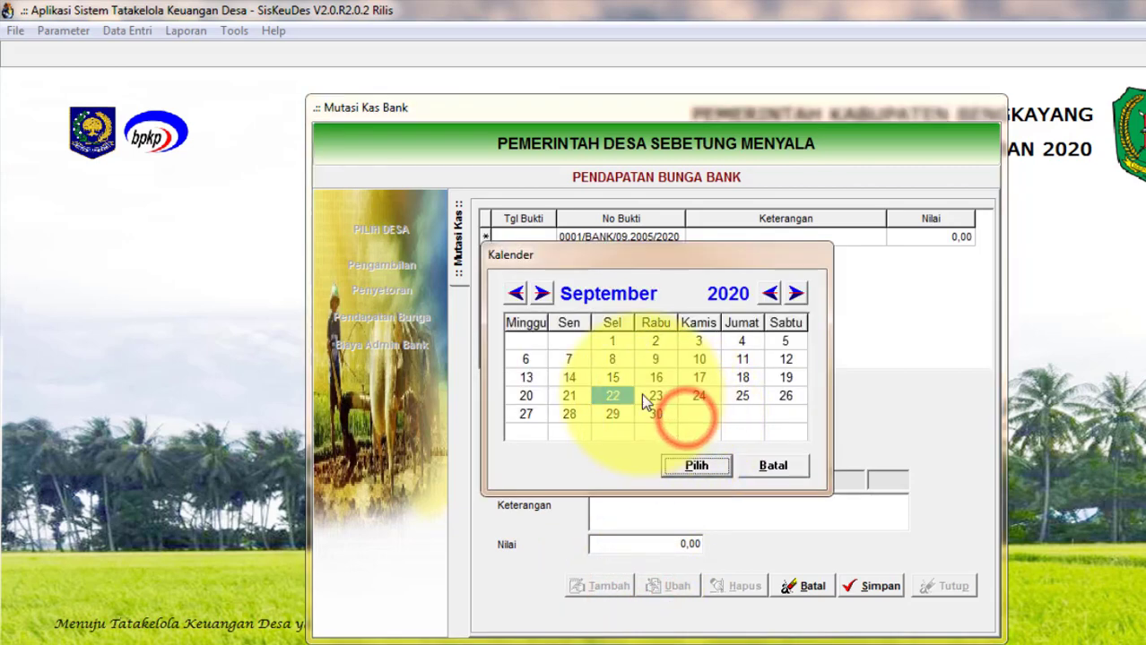
left_click(524, 293)
left_click(524, 293)
left_click(524, 293)
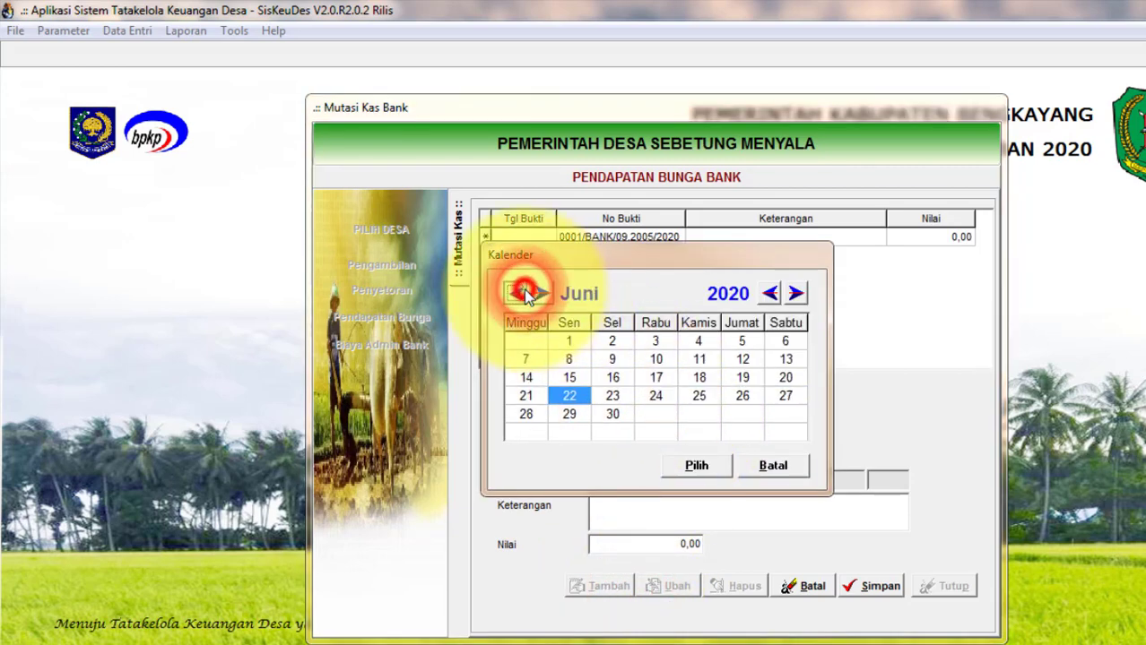
left_click(524, 293)
left_click(524, 293)
left_click(524, 293)
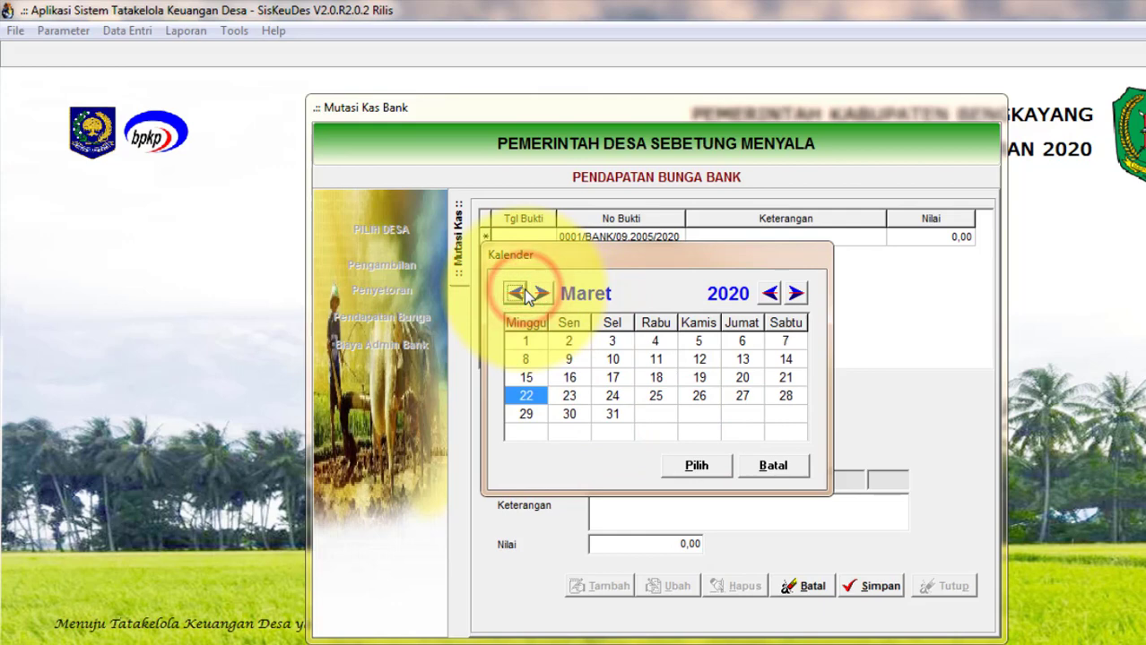
left_click(524, 293)
left_click(523, 293)
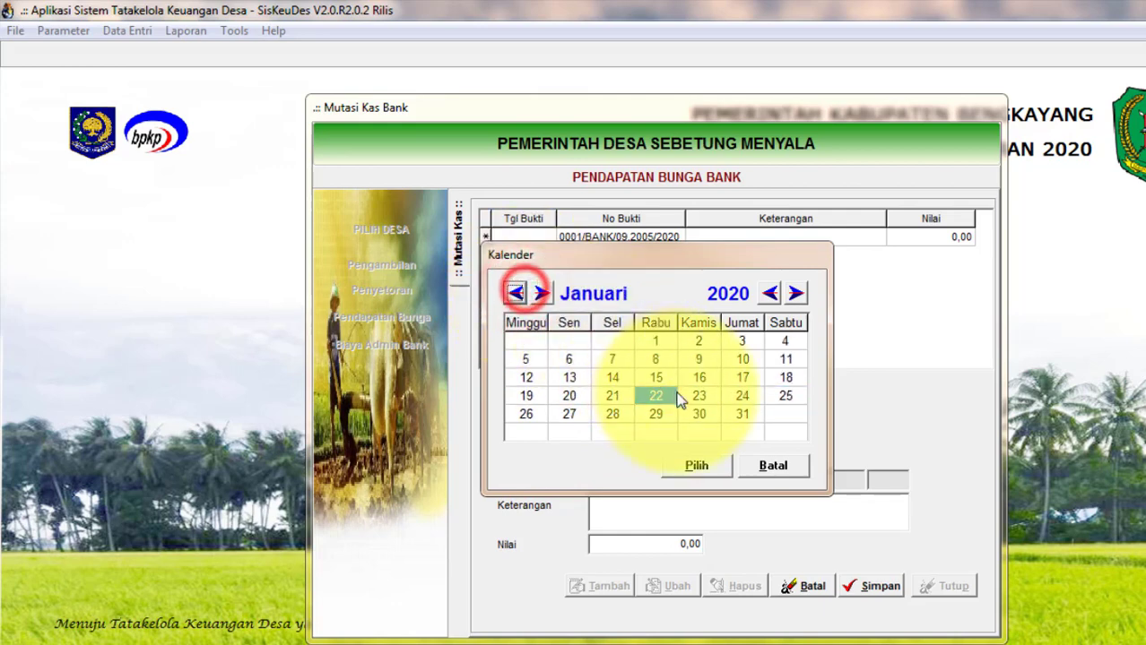
left_click(740, 413)
left_click(696, 465)
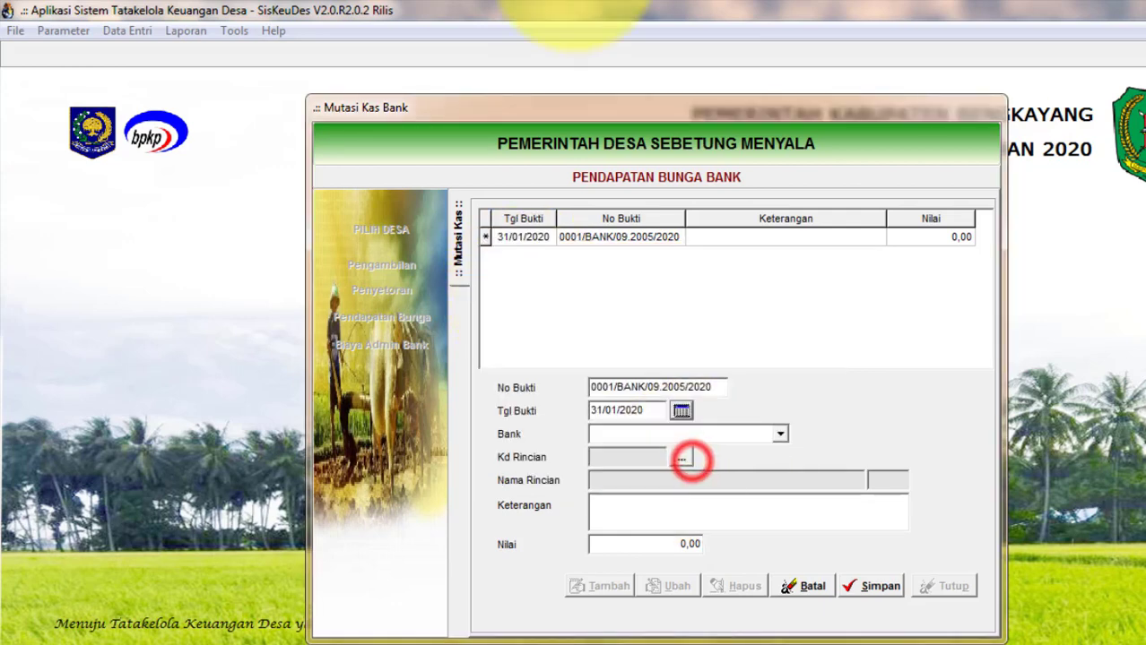
Assign BANK KALBAR and account 4.3.6.01 Bunga Bank, save the 50.000 interest, and close.
left_click(780, 434)
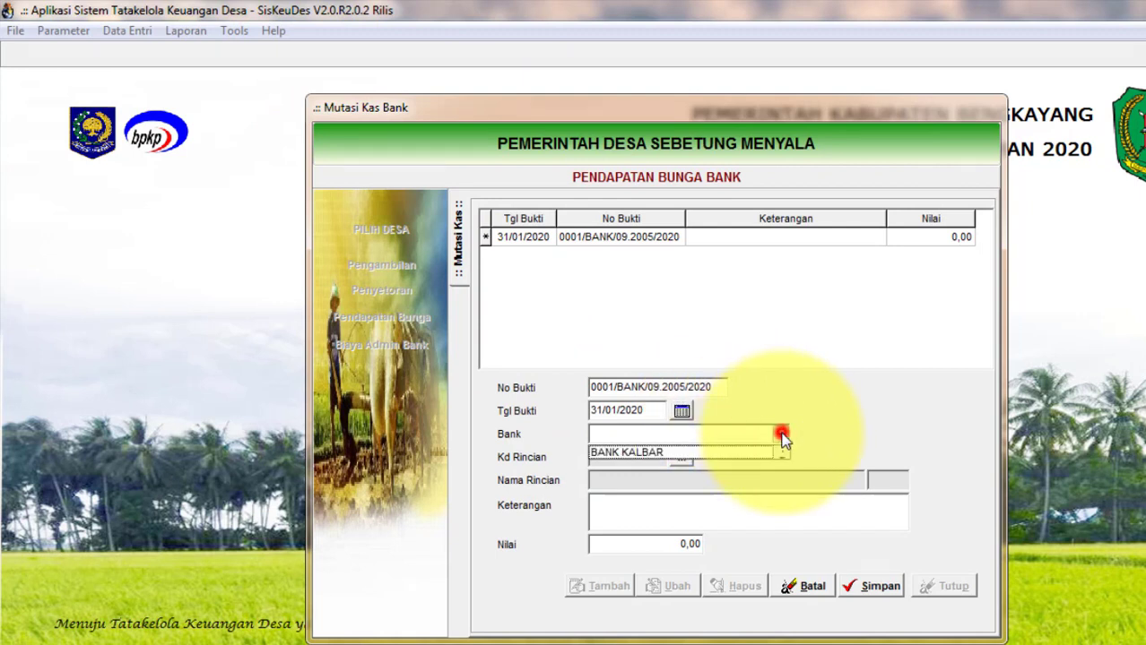
left_click(722, 455)
left_click(681, 457)
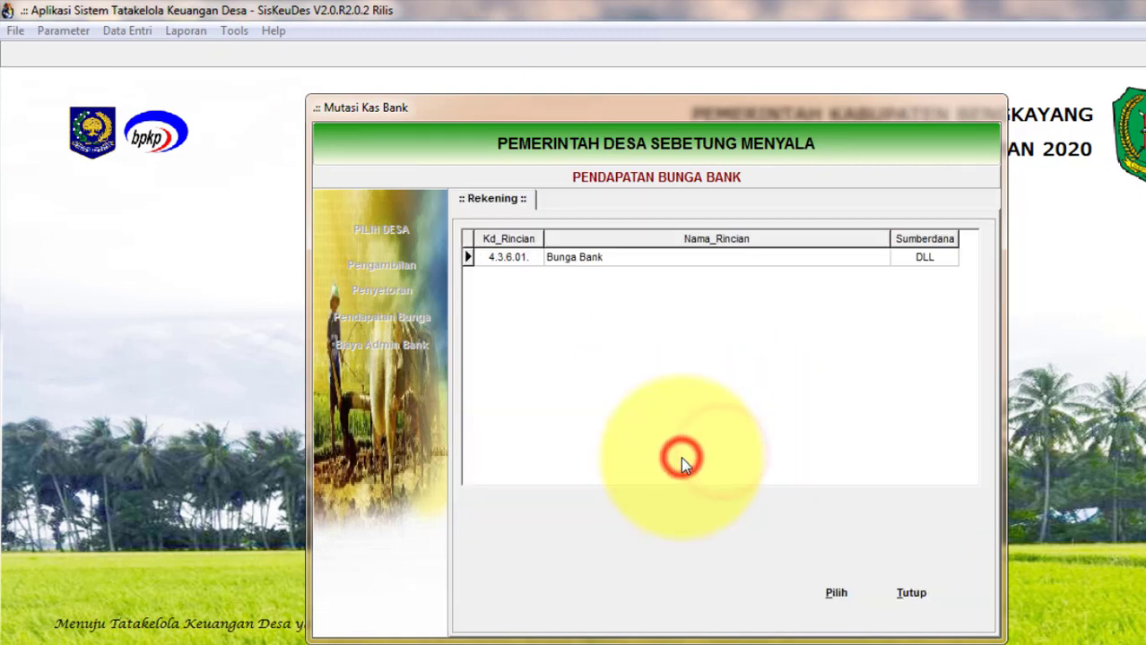
left_click(575, 258)
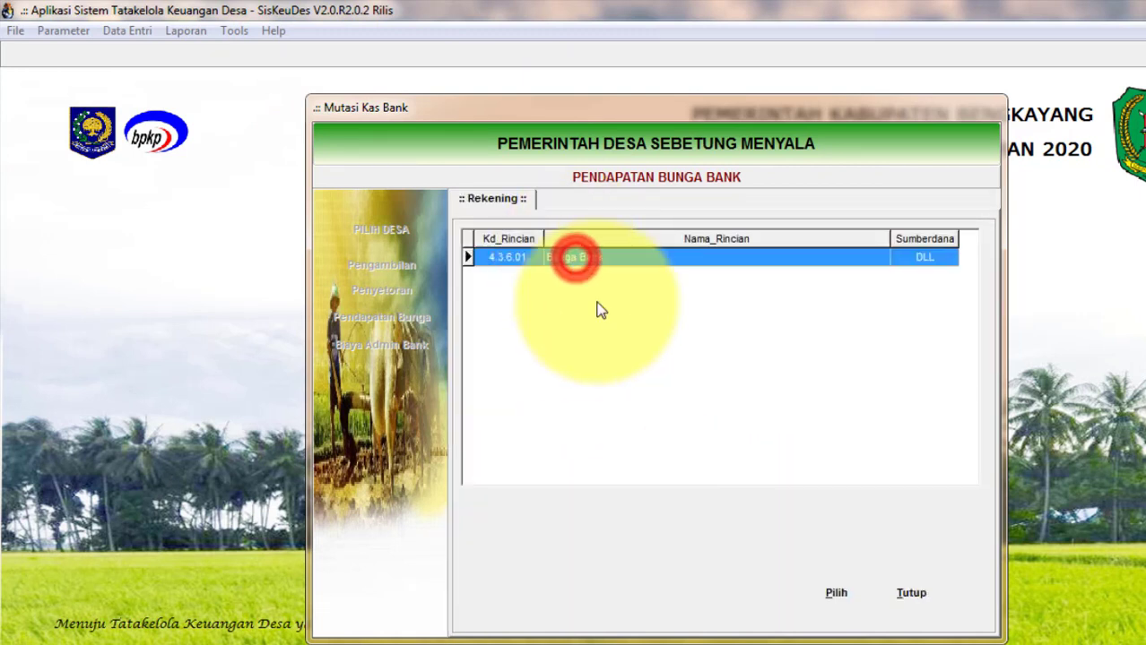
left_click(825, 593)
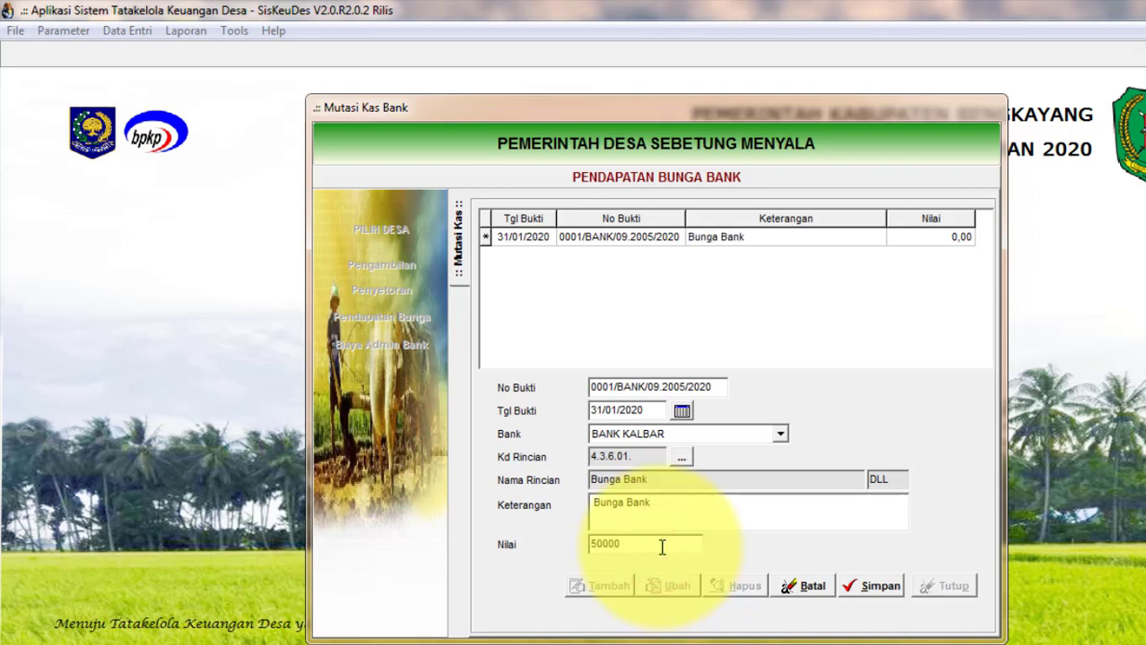
left_click(866, 593)
left_click(951, 587)
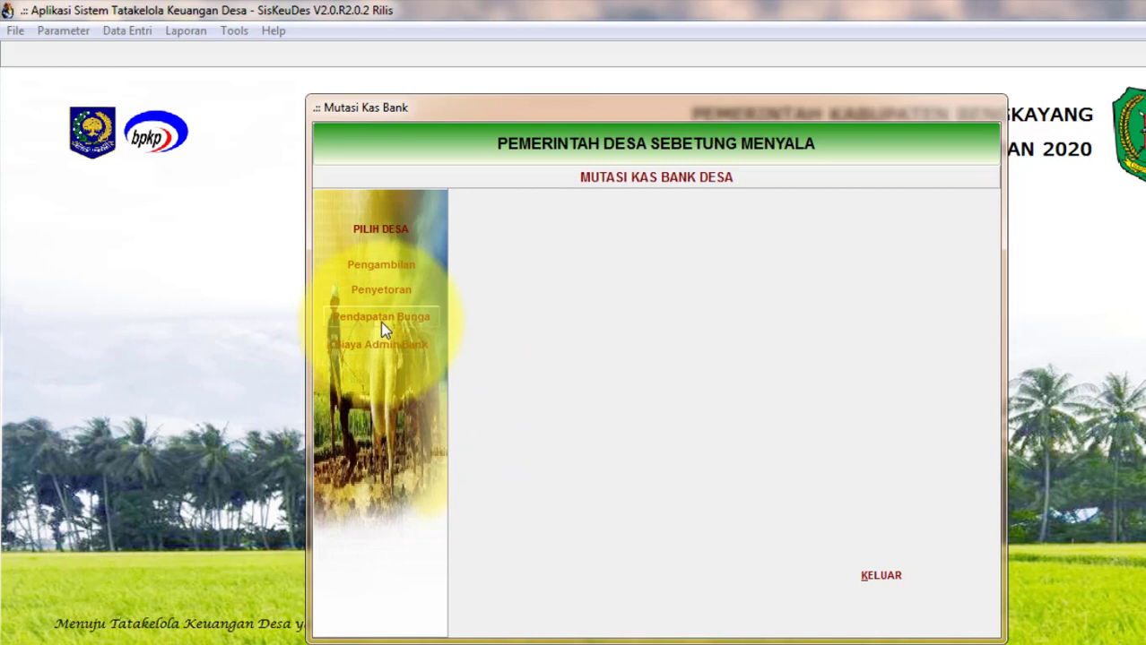
Start a new Biaya Admin Bank entry dated 31/01/2020.
left_click(377, 345)
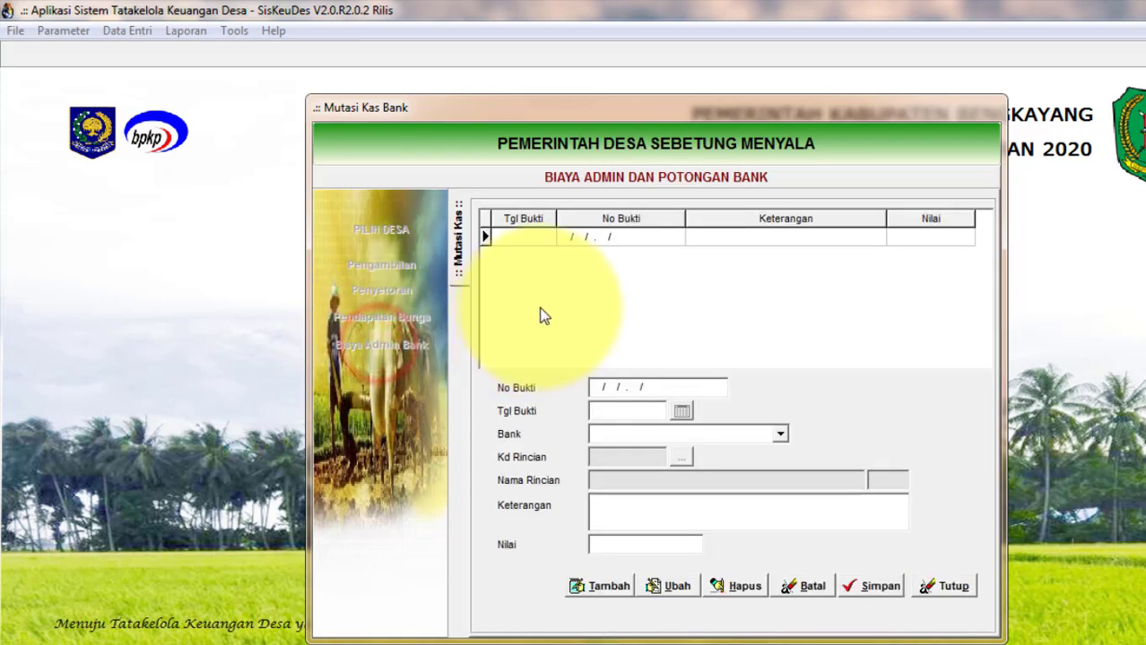
left_click(592, 586)
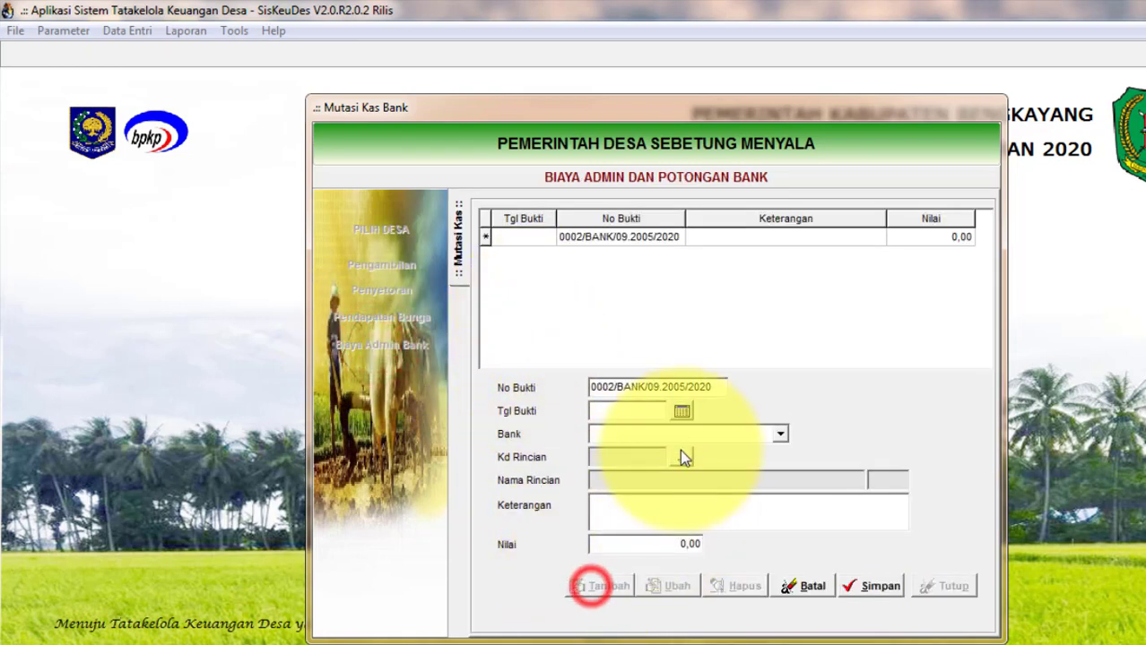
left_click(681, 411)
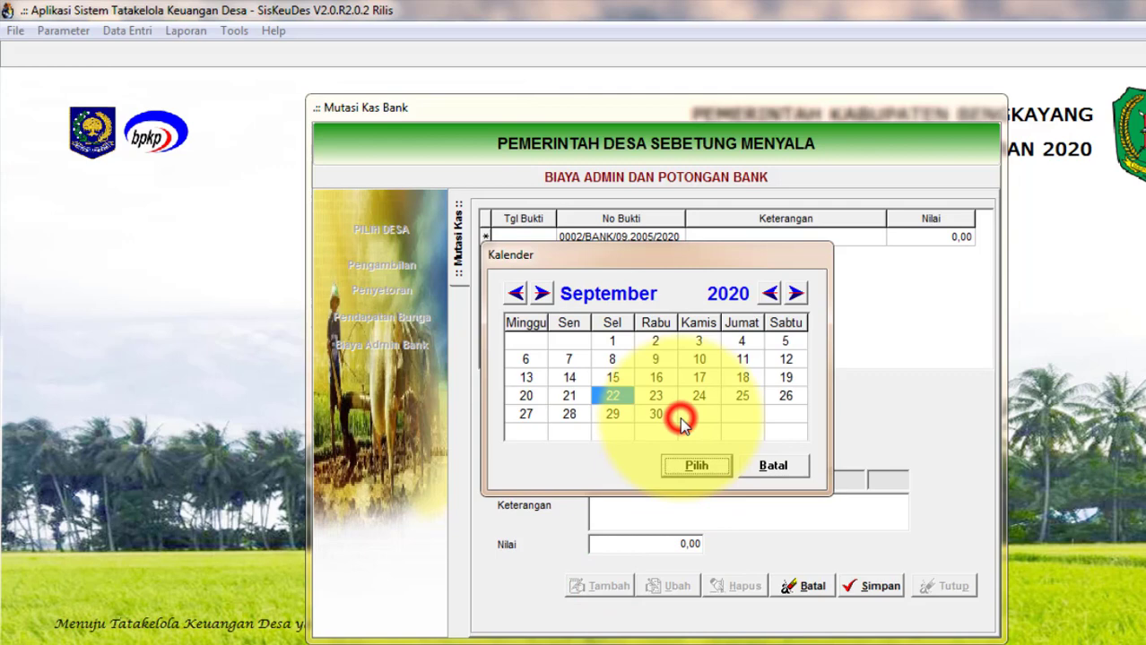
left_click(517, 294)
left_click(516, 294)
left_click(516, 294)
left_click(517, 294)
left_click(517, 294)
left_click(516, 294)
left_click(517, 294)
left_click(517, 294)
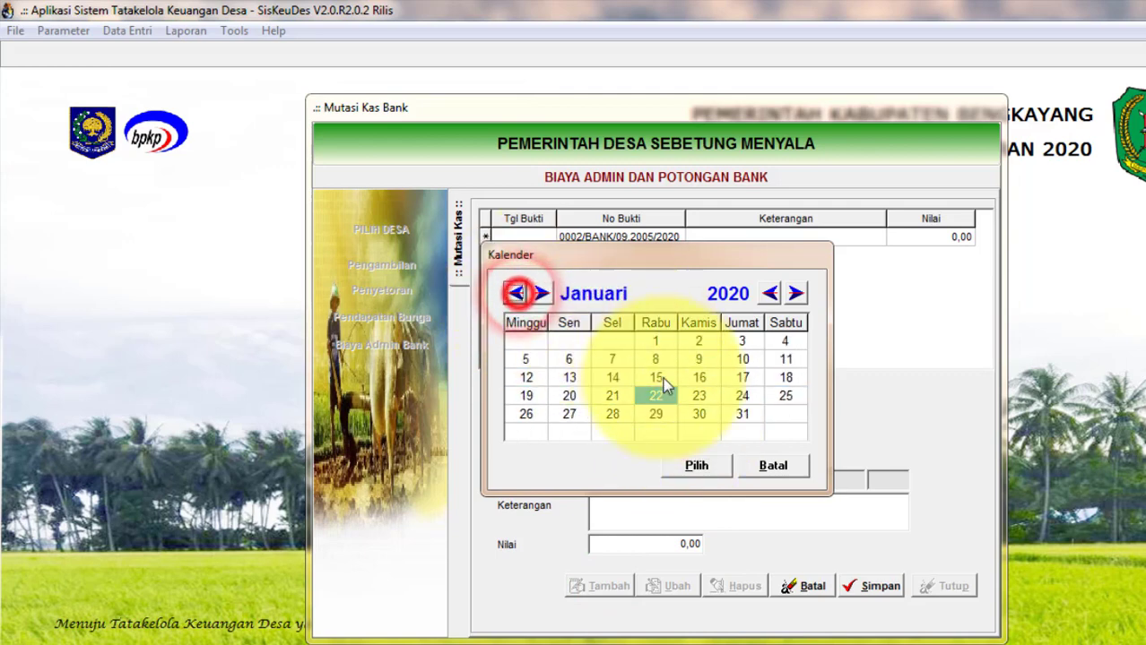
left_click(742, 414)
left_click(697, 466)
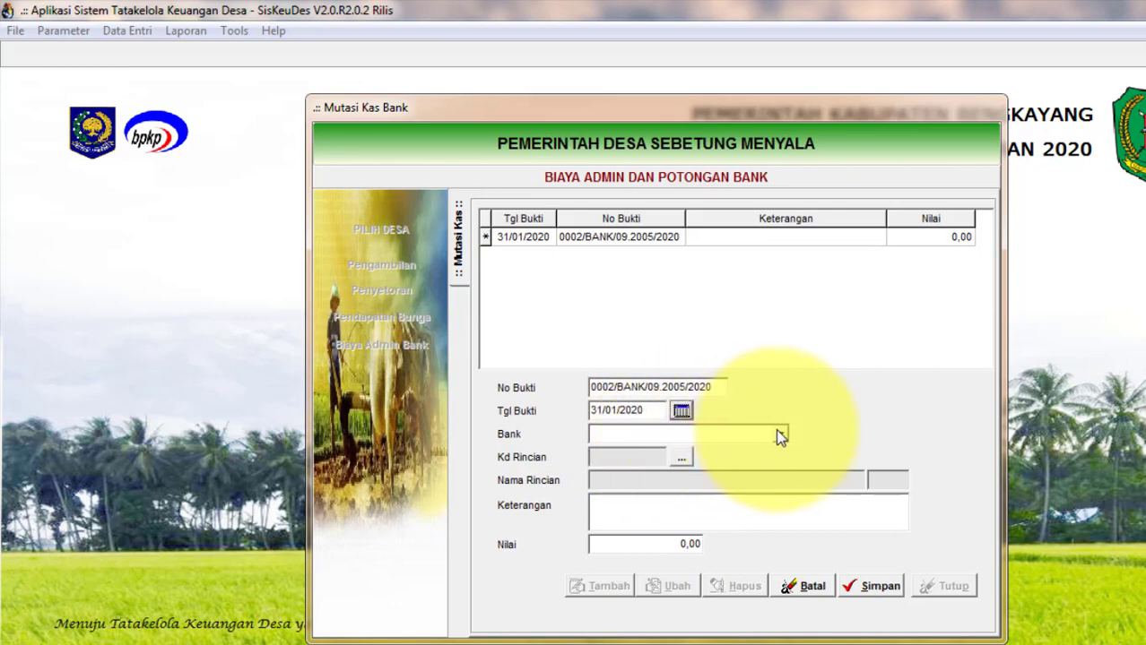
Set BANK KALBAR, account 5.2.5.99, 'Administrasi Bank' for 5.000, then save and close.
left_click(778, 437)
left_click(706, 450)
left_click(681, 457)
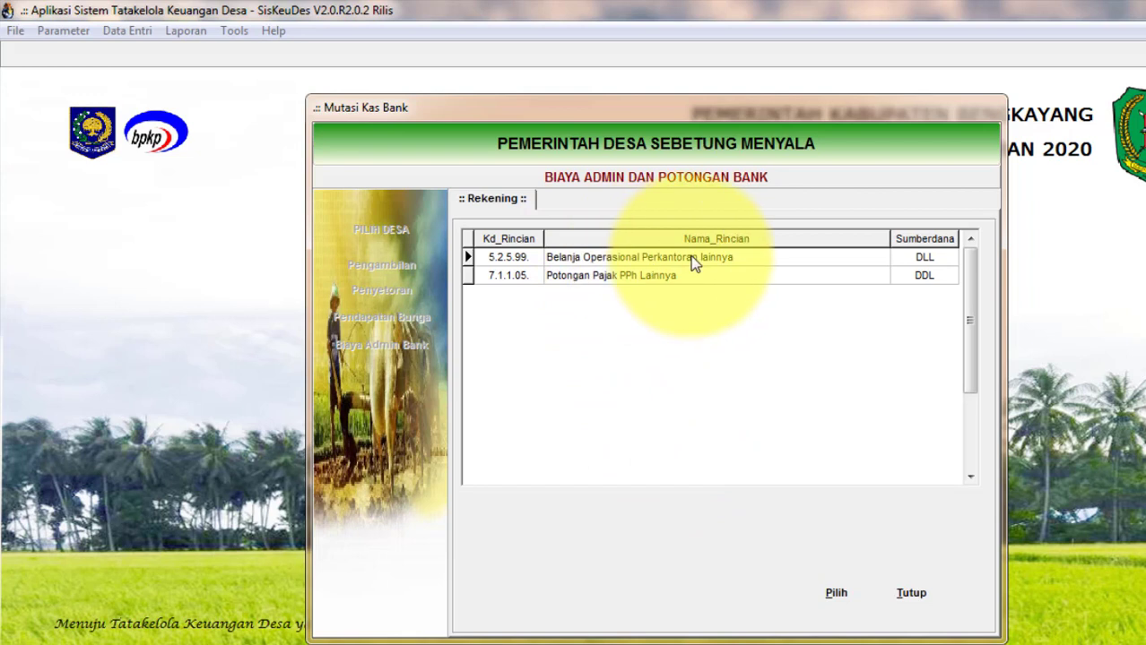
left_click(661, 258)
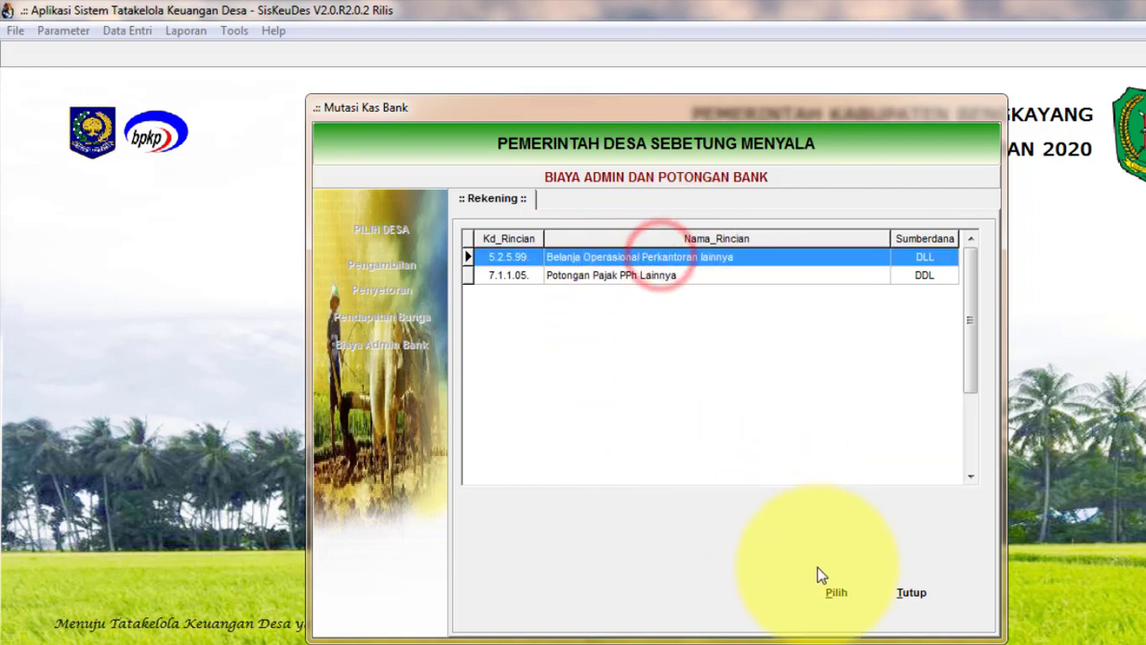
left_click(835, 593)
left_click(631, 506)
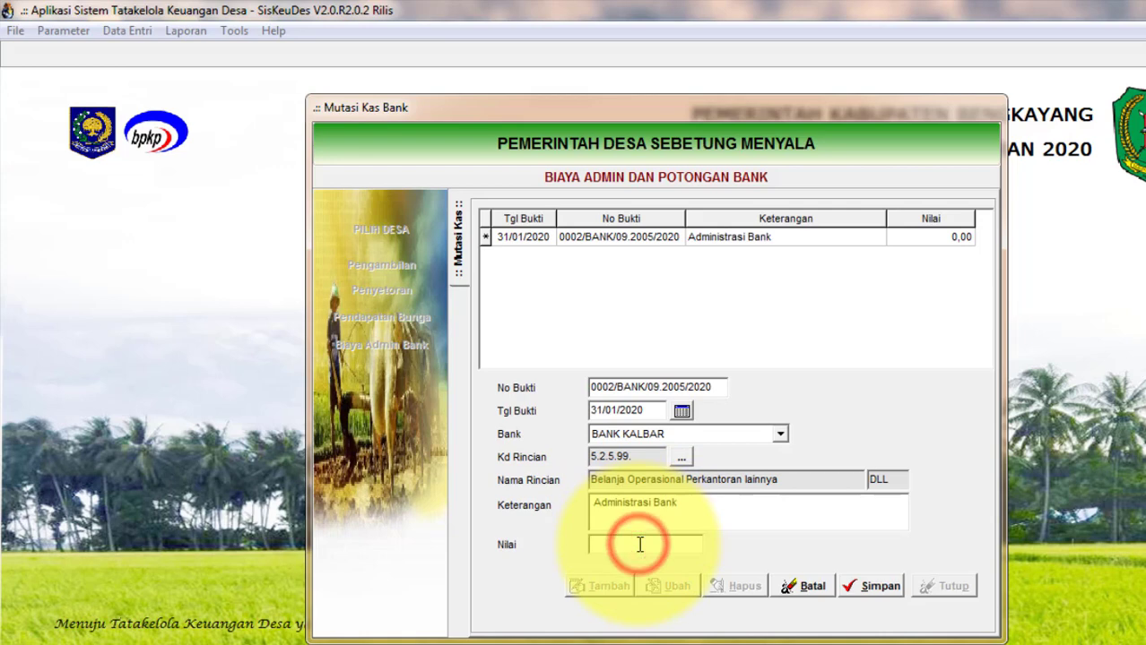
type("5.000")
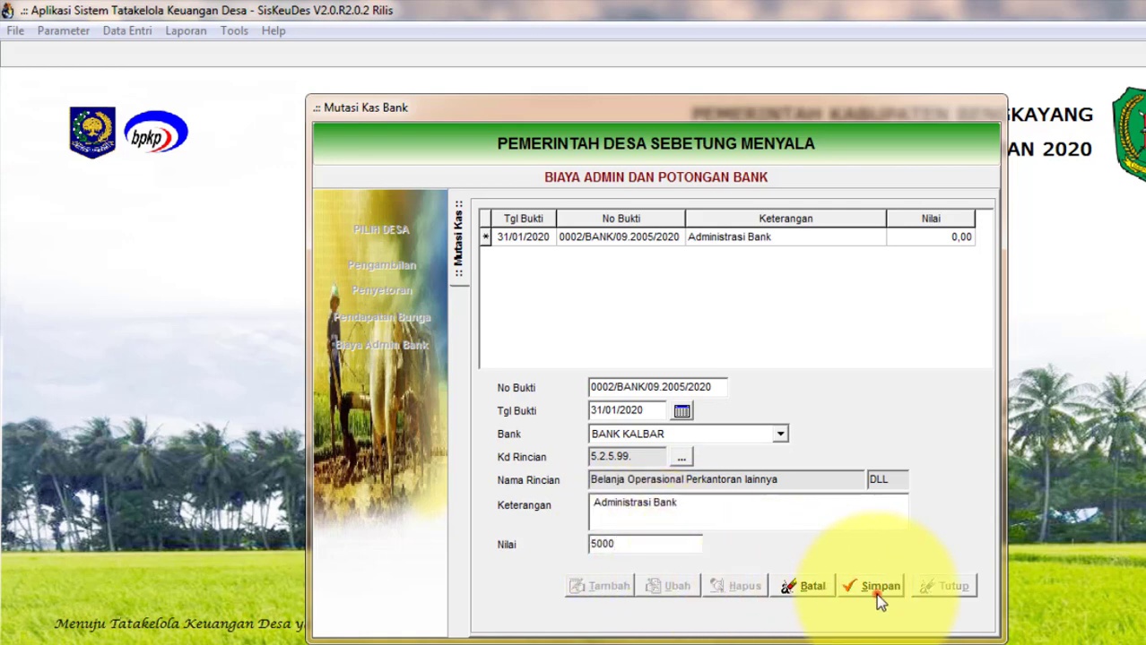
left_click(874, 587)
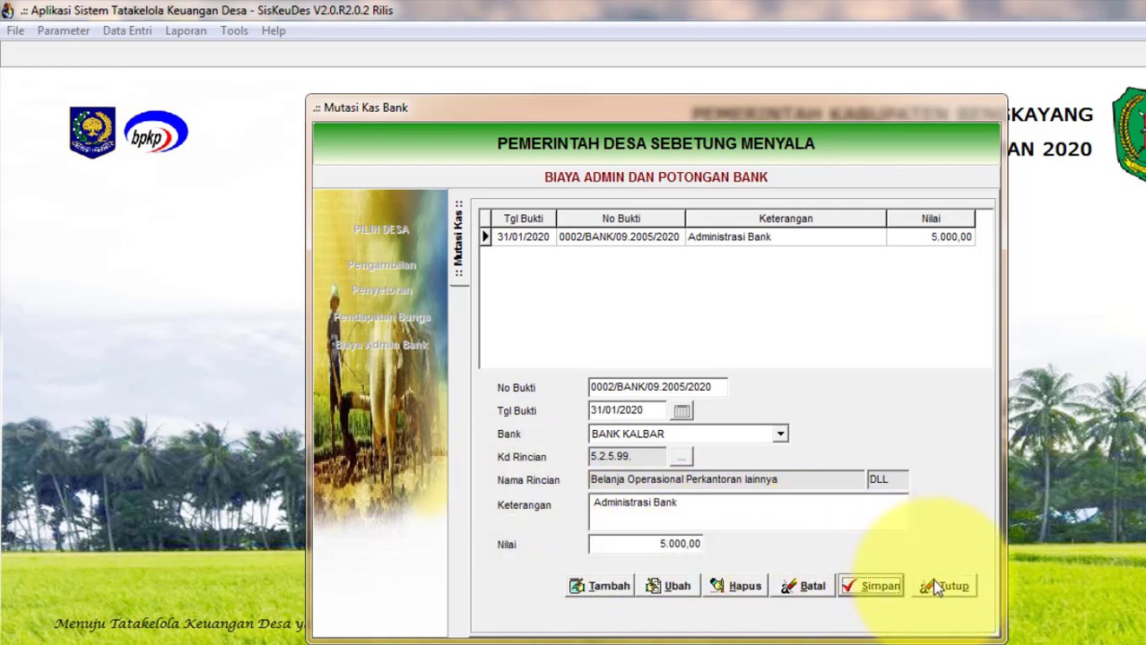
left_click(934, 583)
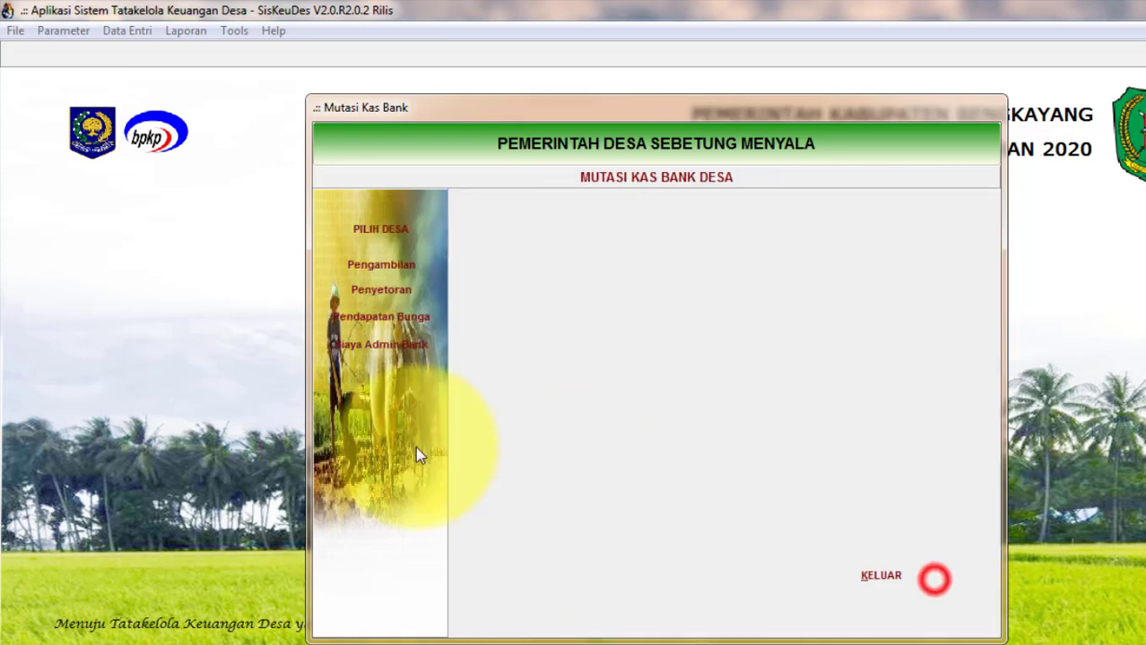
Start another Biaya Admin Bank record dated 31/01/2020.
left_click(385, 348)
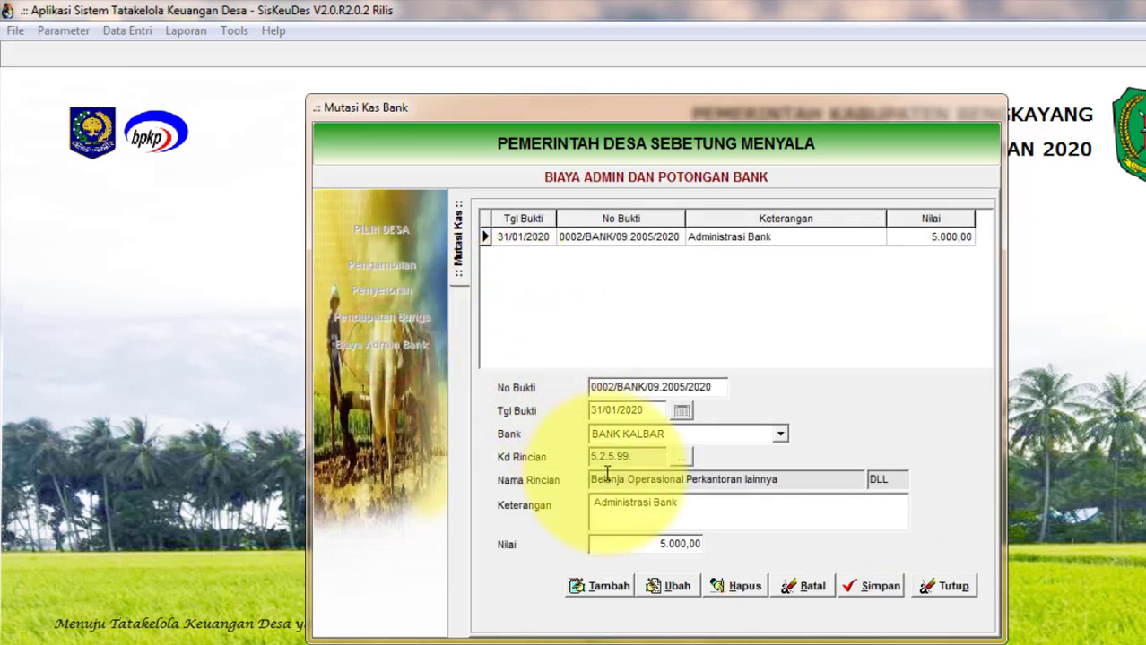
left_click(608, 588)
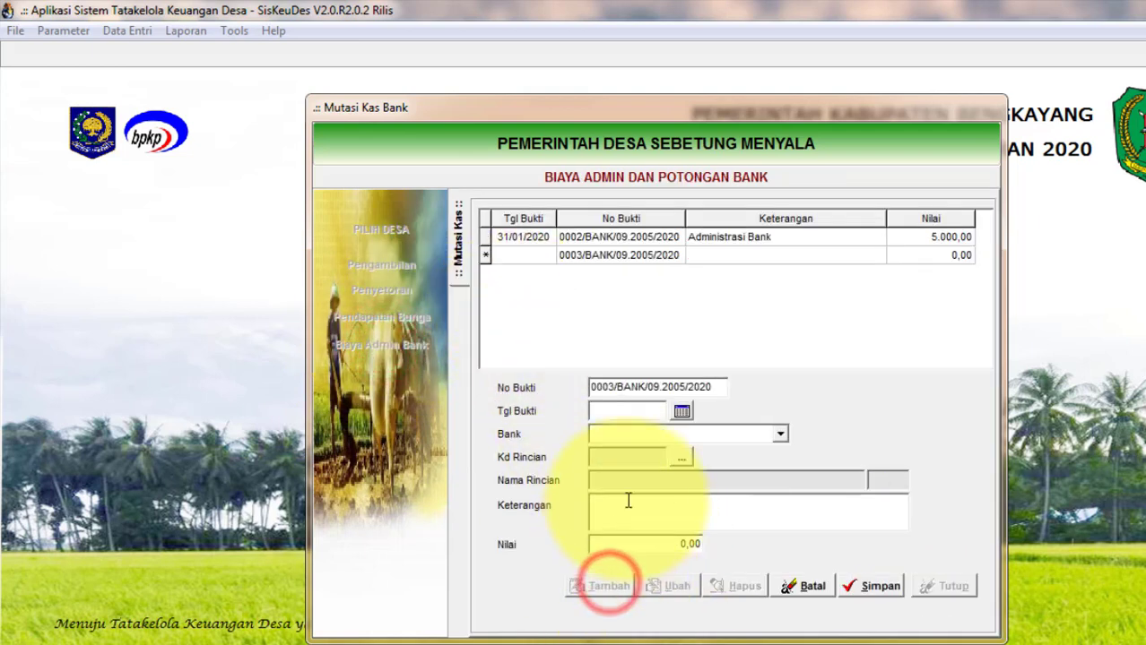
left_click(683, 412)
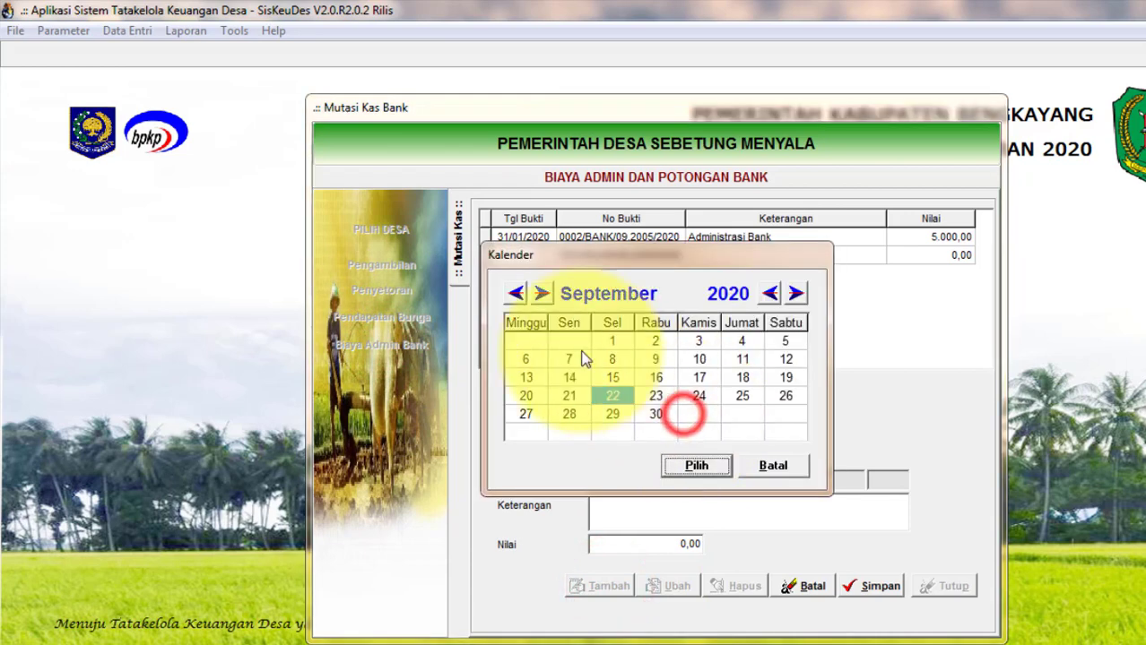
left_click(517, 294)
left_click(517, 294)
left_click(517, 294)
left_click(518, 295)
left_click(517, 294)
left_click(517, 294)
left_click(517, 294)
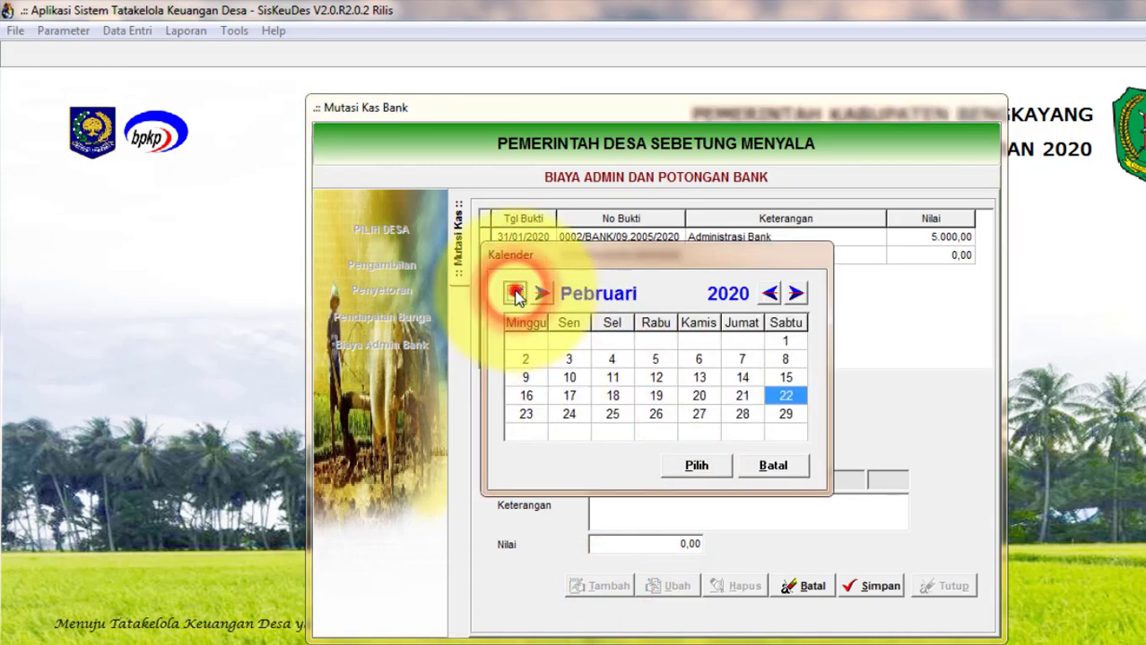
left_click(517, 294)
left_click(744, 414)
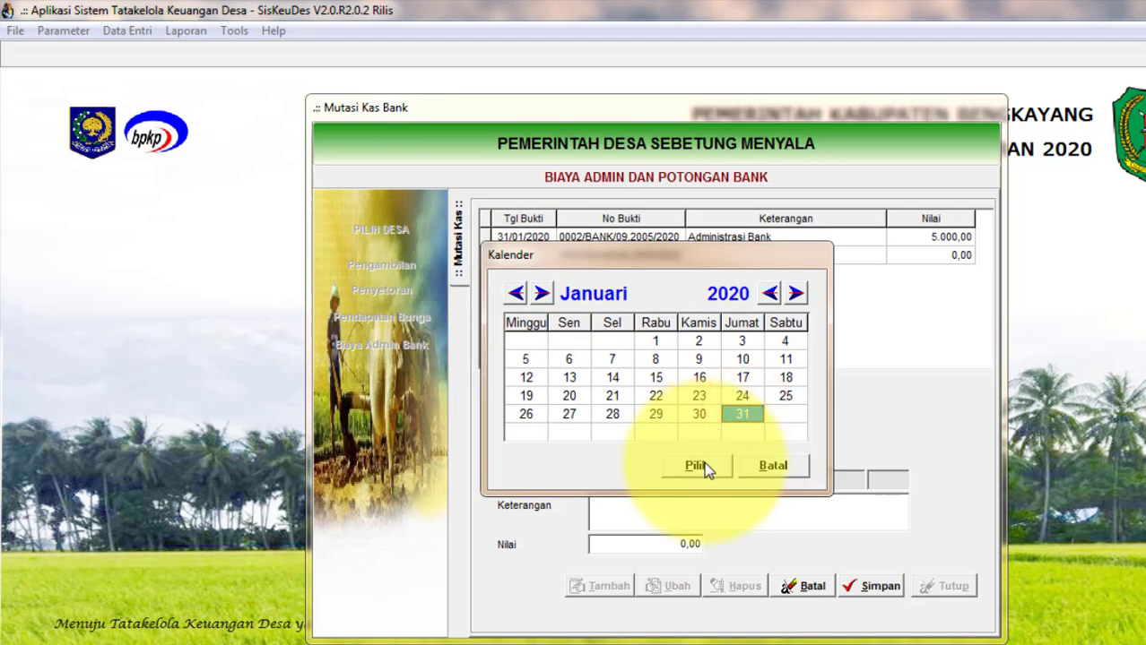
left_click(699, 465)
Set BANK KALBAR and account 7.1.1.05 Potongan Pajak PPh Lainnya, and enter amount 2.725.
left_click(780, 434)
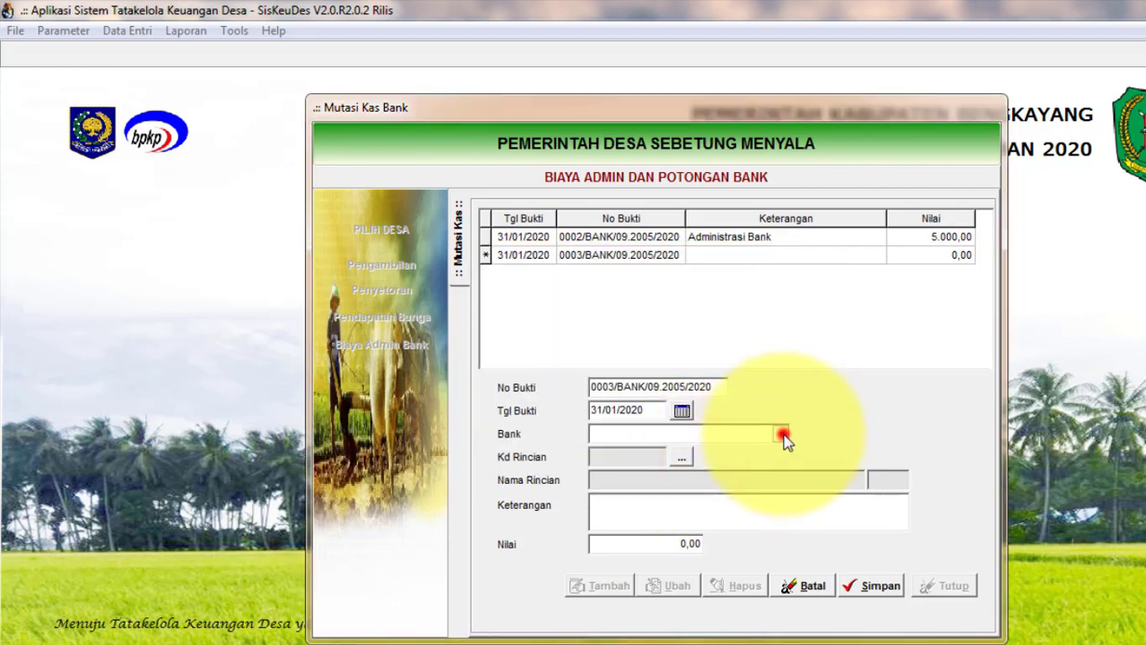
left_click(692, 452)
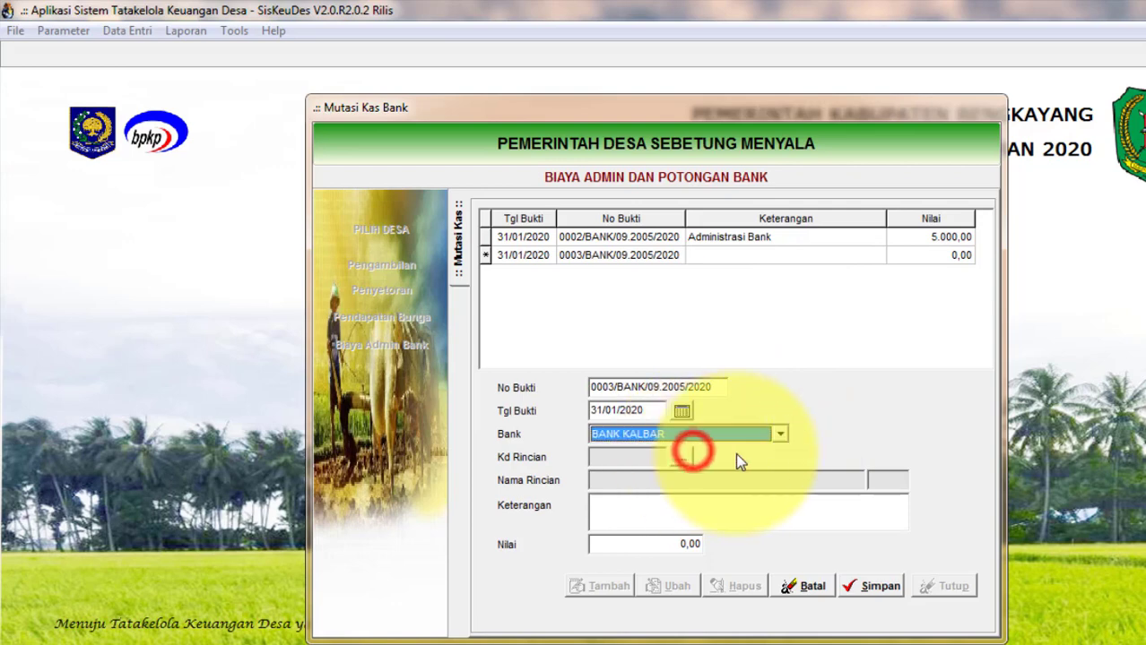
left_click(690, 459)
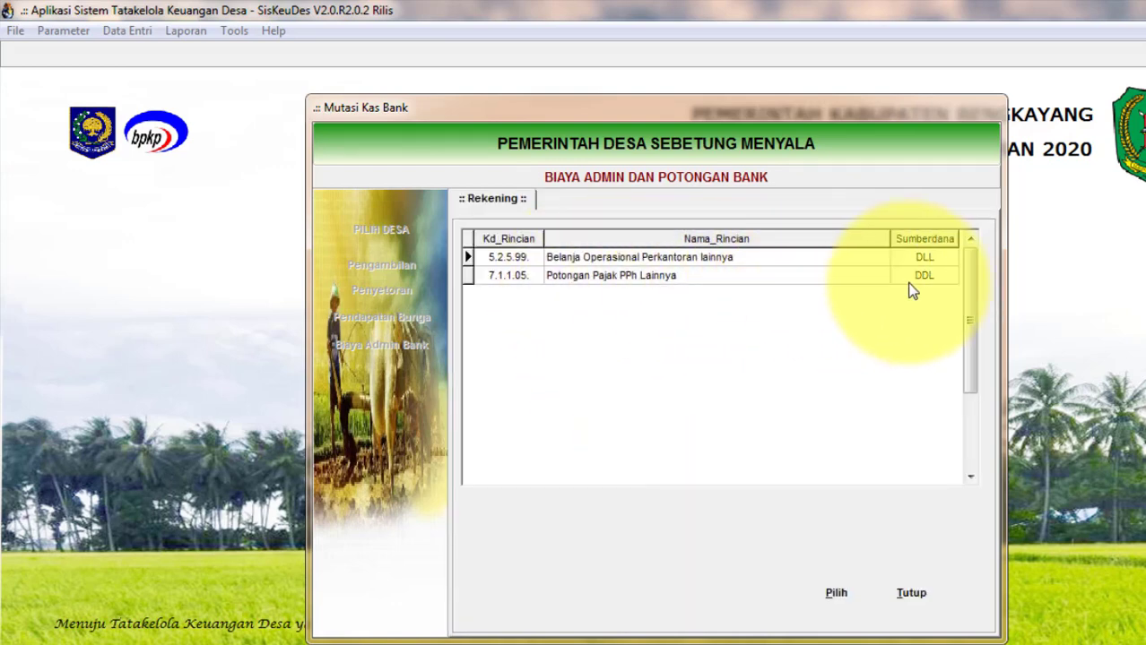
left_click(631, 278)
left_click(829, 592)
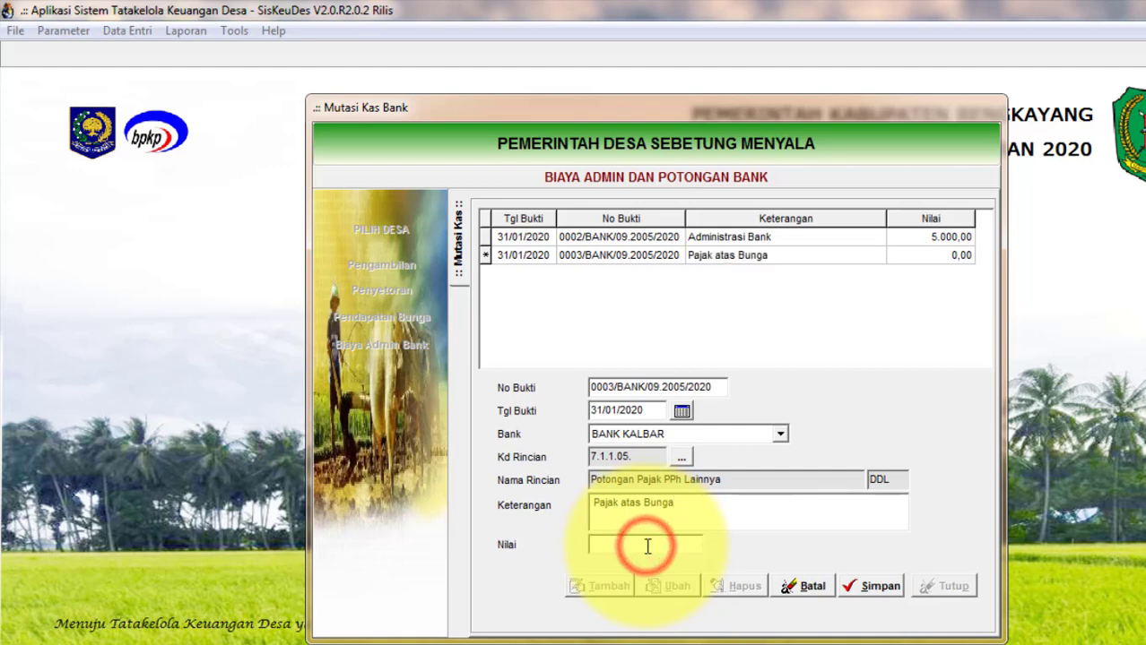
type("2")
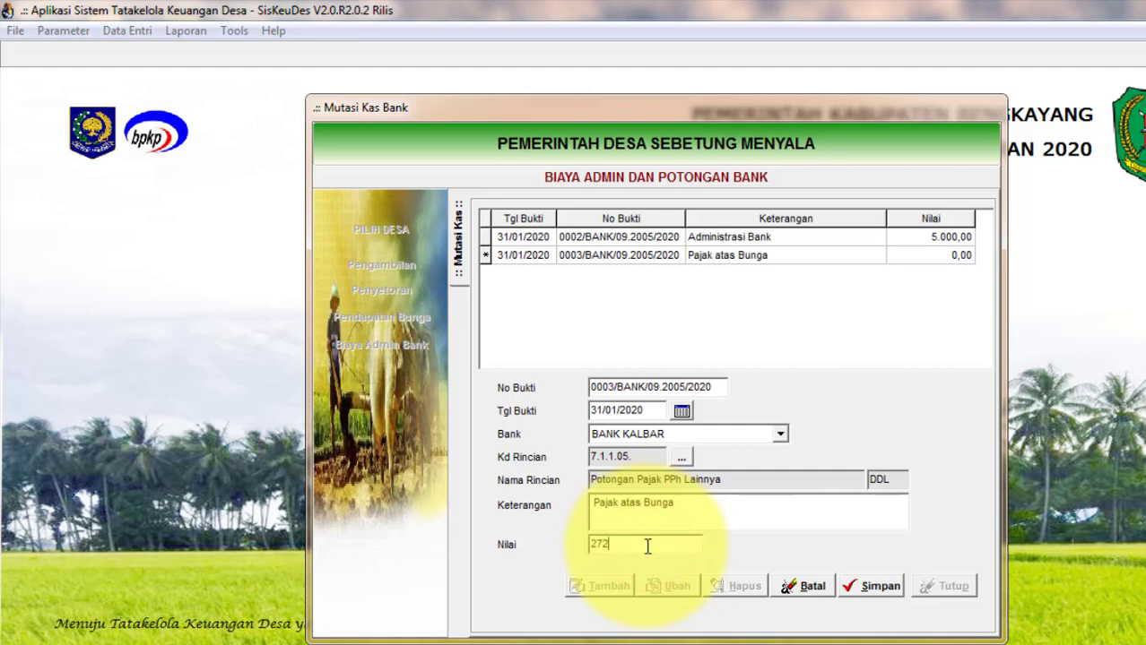
type(".725")
Save the 2.725 interest-tax entry and close the bank charges and Mutasi Kas windows.
left_click(871, 586)
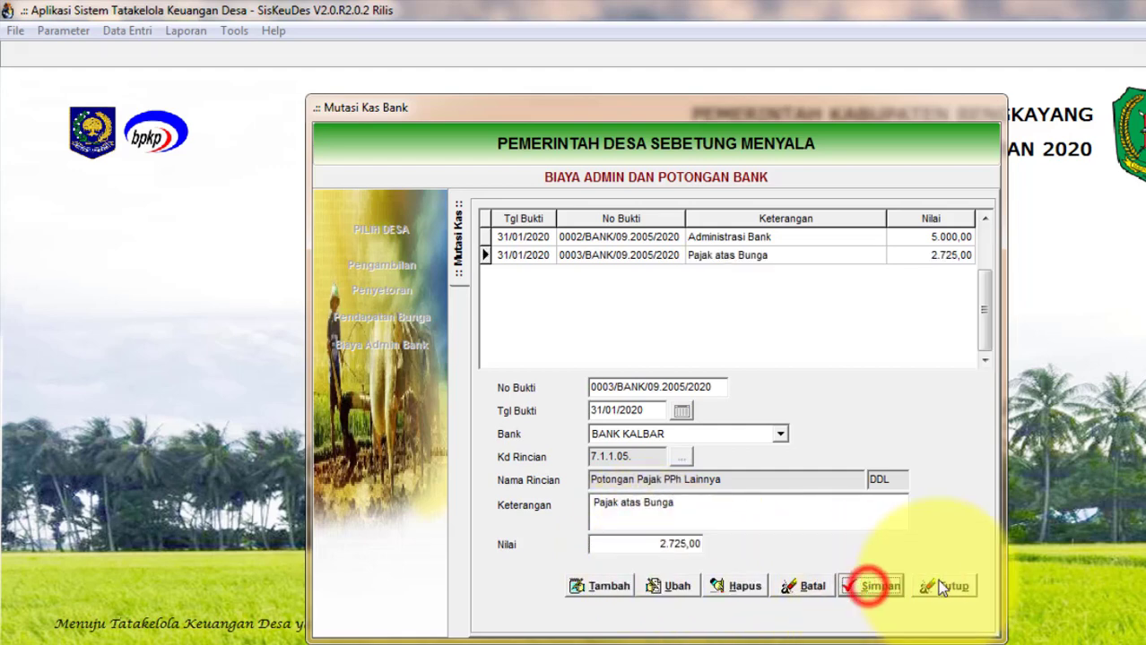
left_click(952, 588)
left_click(889, 578)
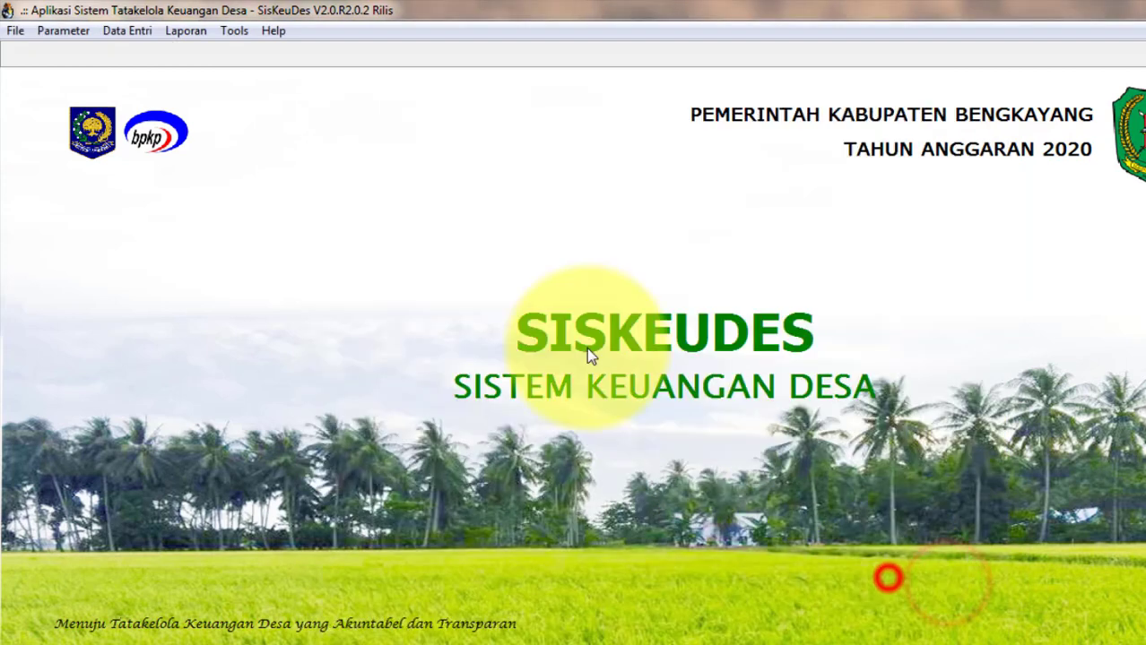
Print Buku Pembantu Bank for Kecamatan 09 Teriak, Desa 09.2005 Sebetung Menyala, then close the preview.
left_click(188, 30)
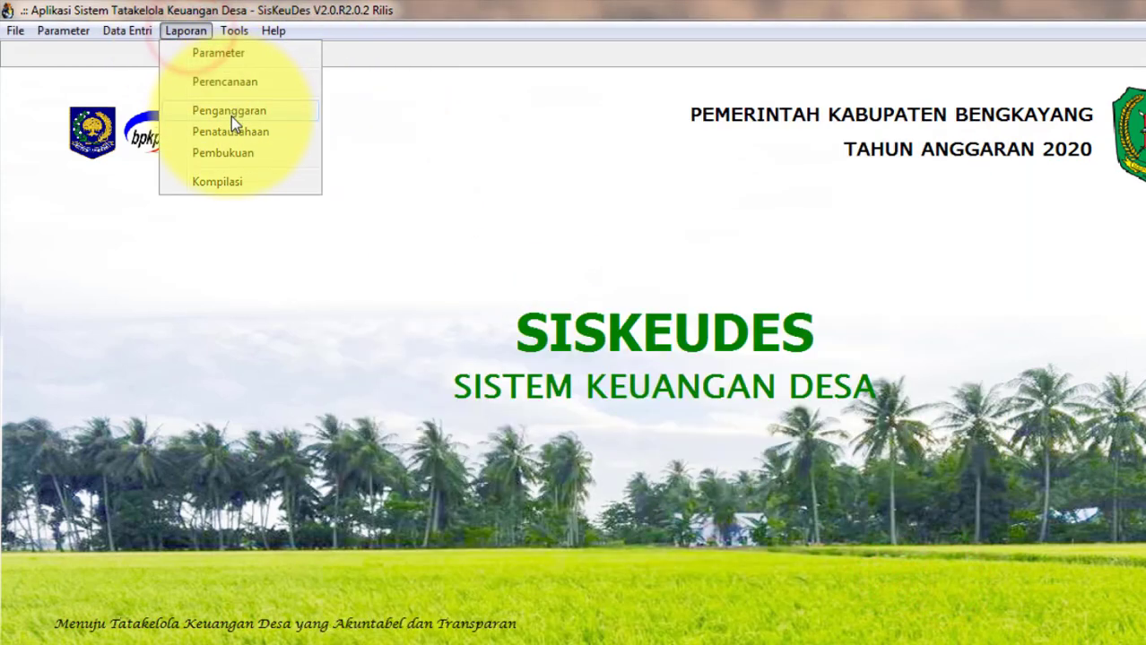
left_click(230, 130)
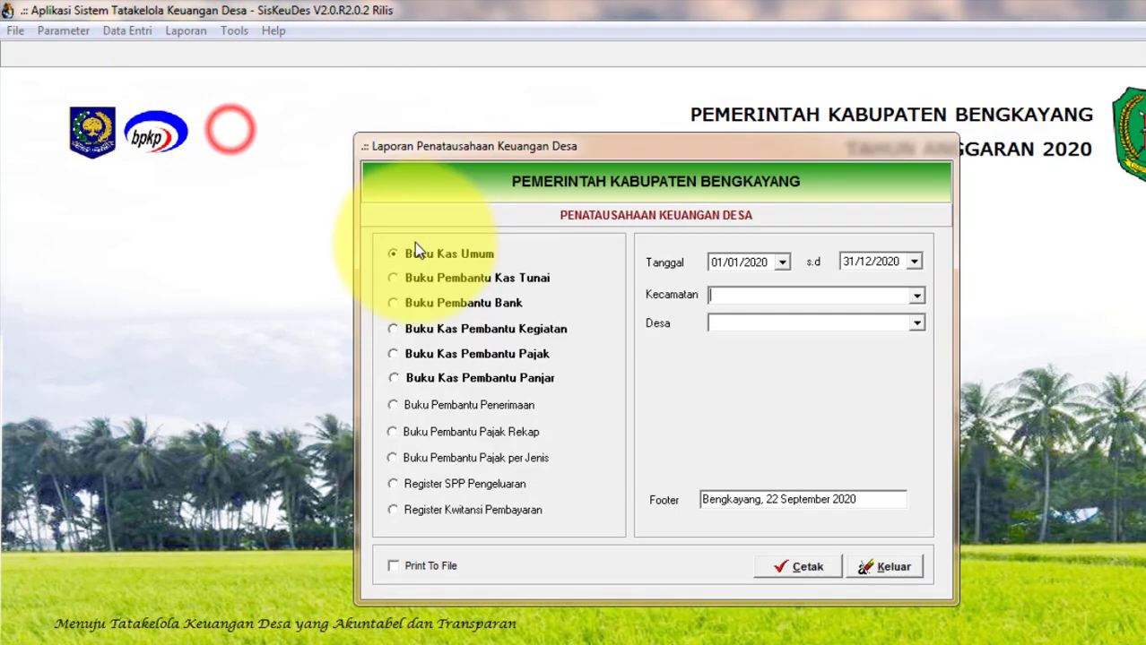
left_click(453, 303)
left_click(915, 295)
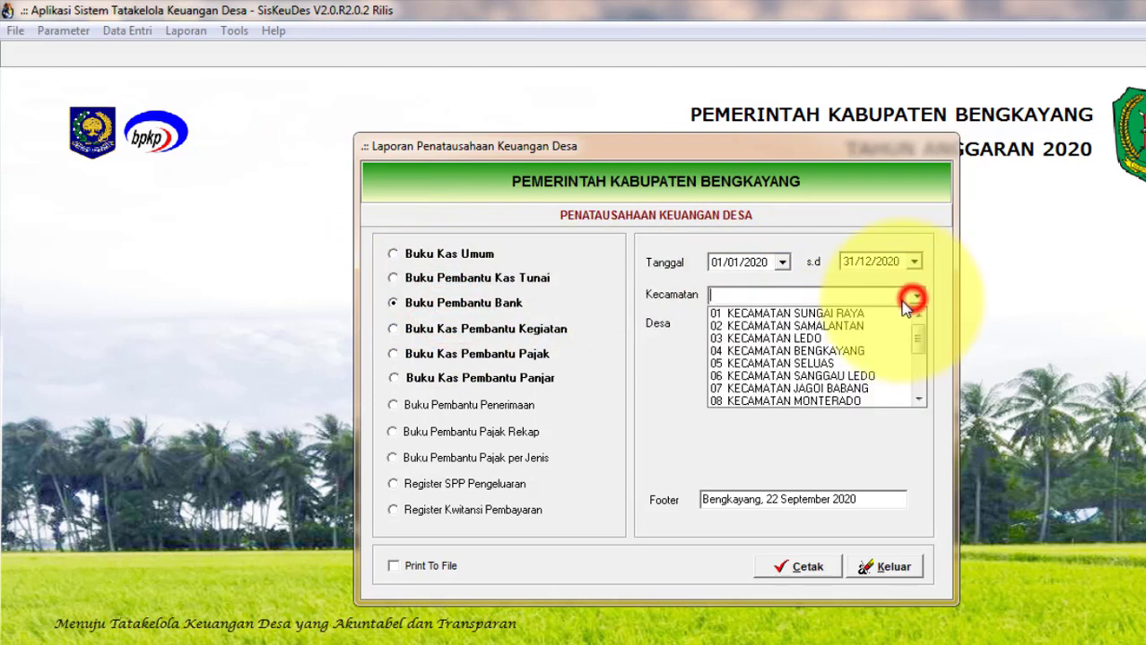
scroll(840, 341, "down", 2)
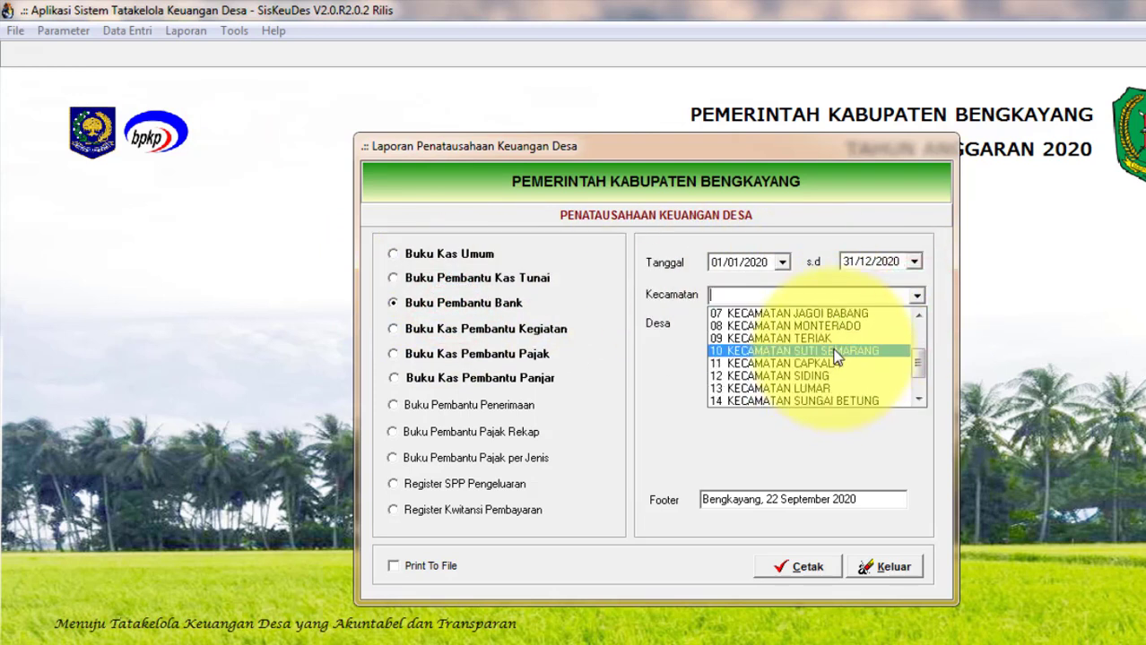
left_click(834, 342)
left_click(915, 324)
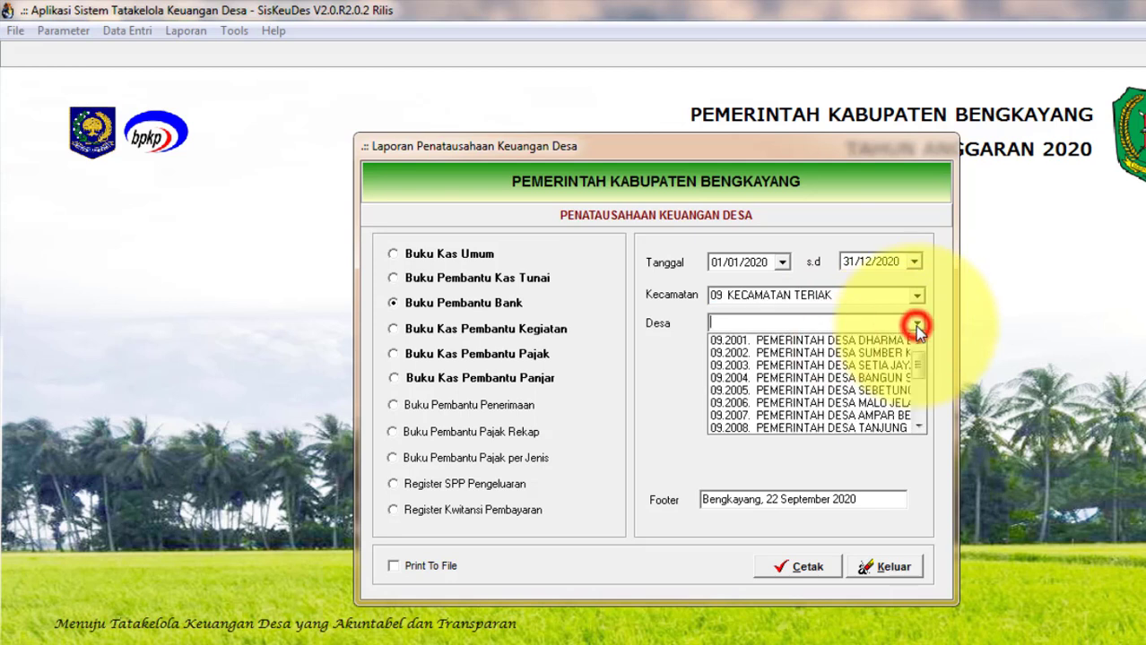
left_click(863, 395)
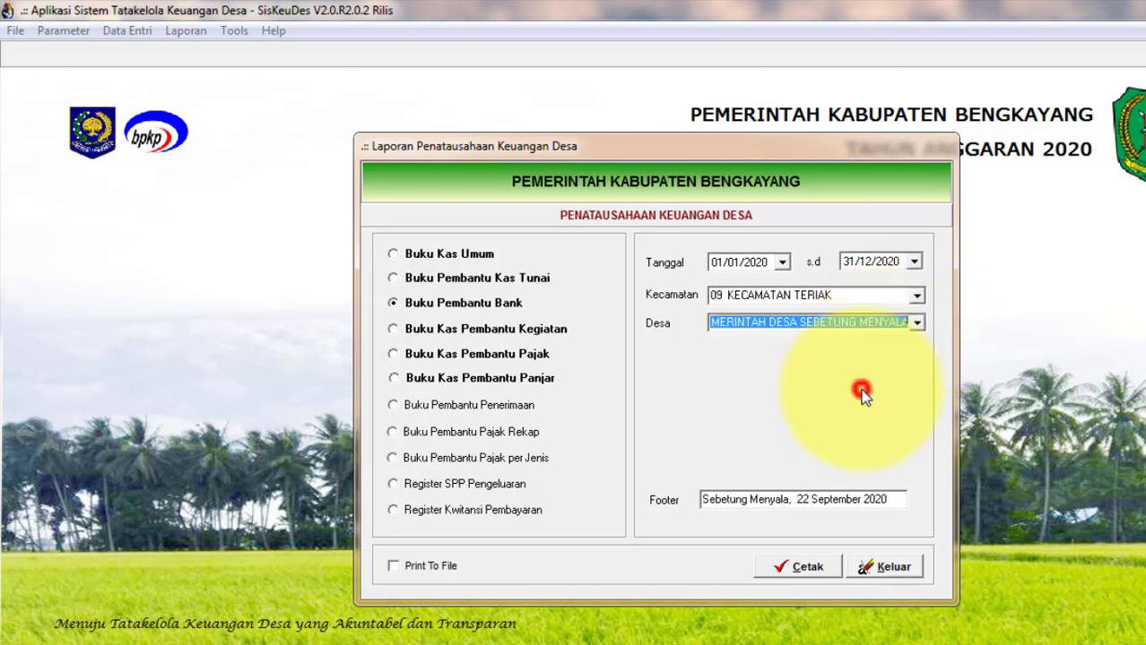
left_click(787, 566)
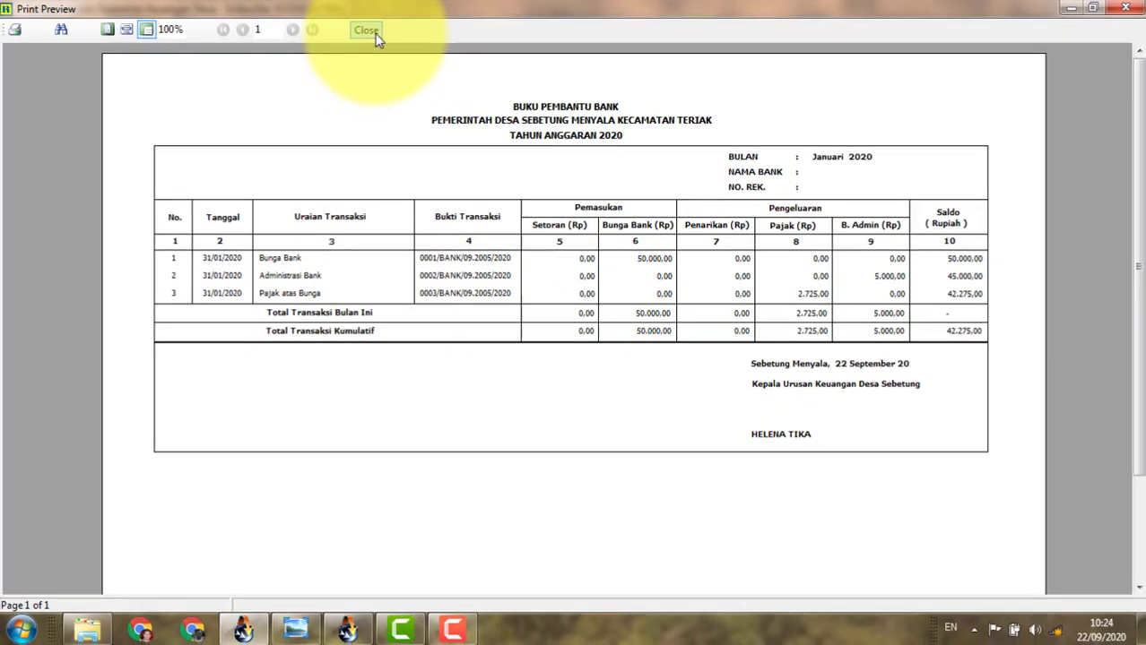
left_click(282, 38)
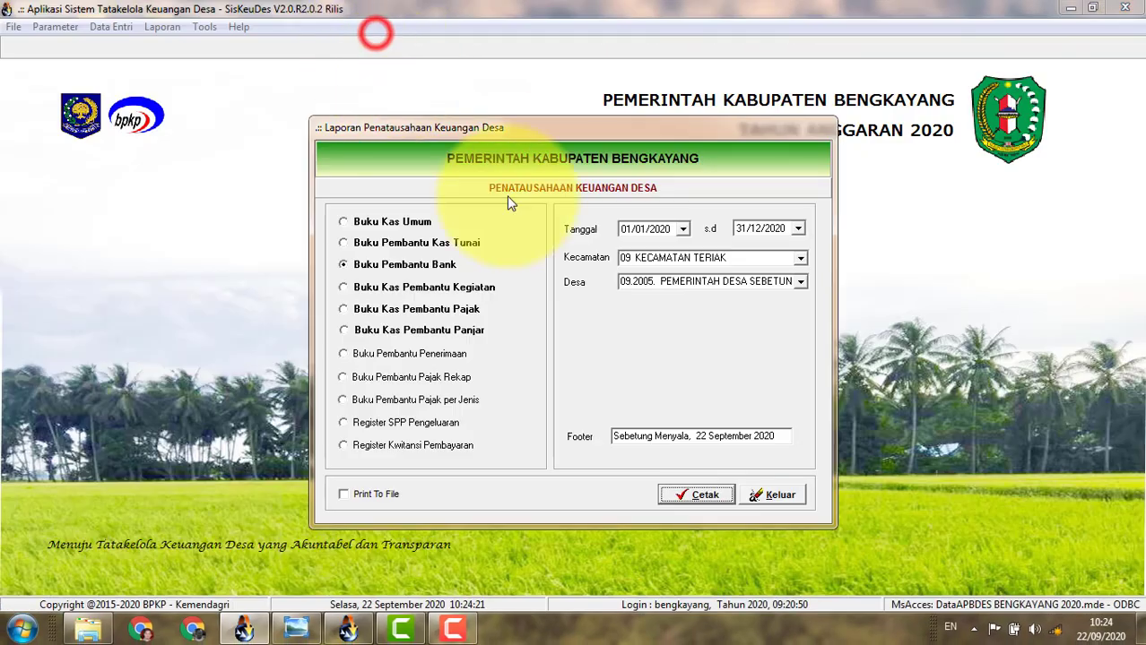
Exit the Penatausahaan report dialog and bring up the Data Entri menu.
left_click(773, 495)
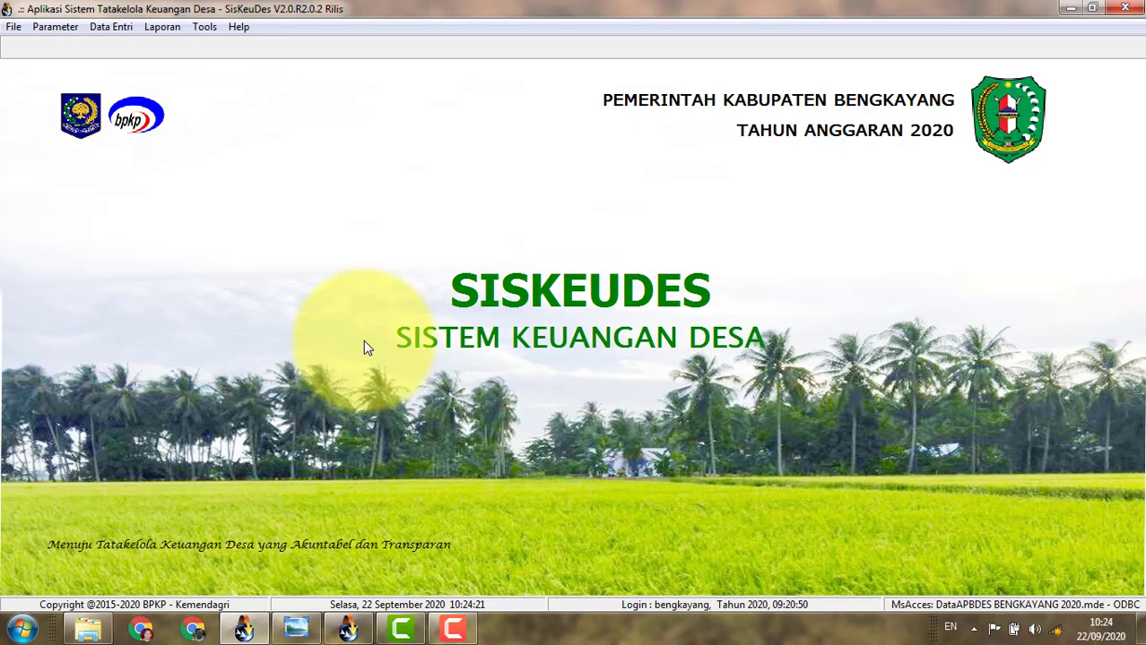
left_click(112, 28)
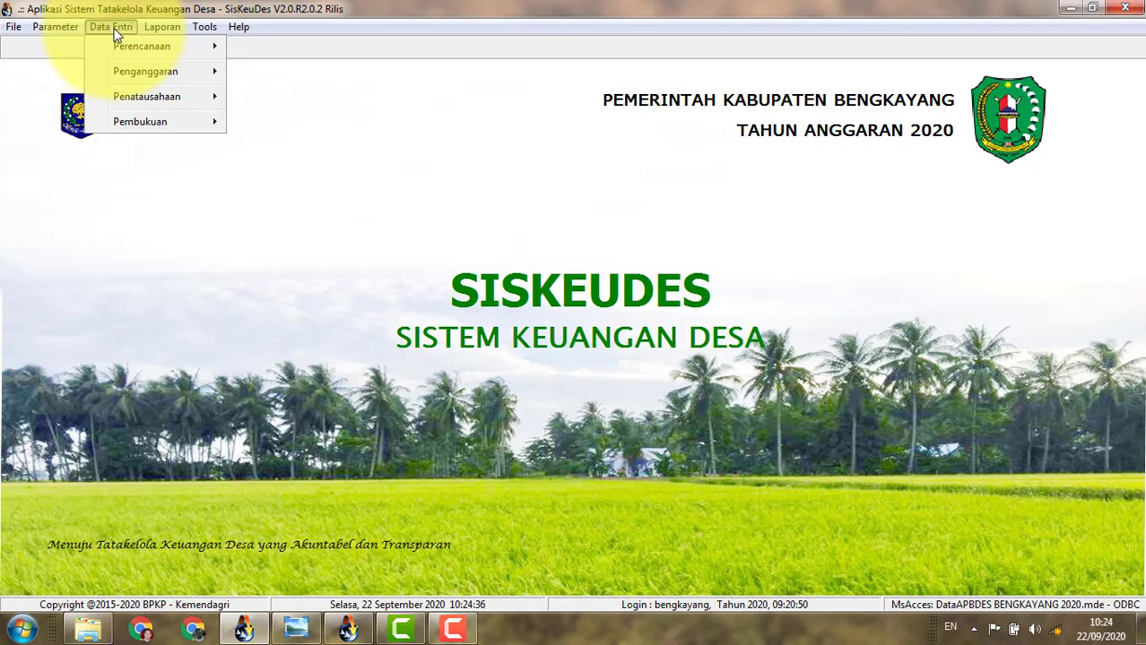
Open Sebetung Menyala's (Kecamatan 09) budget and show the 6.1.1.01 SILPA Tahun Sebelumnya detail lines.
mouse_move(163, 76)
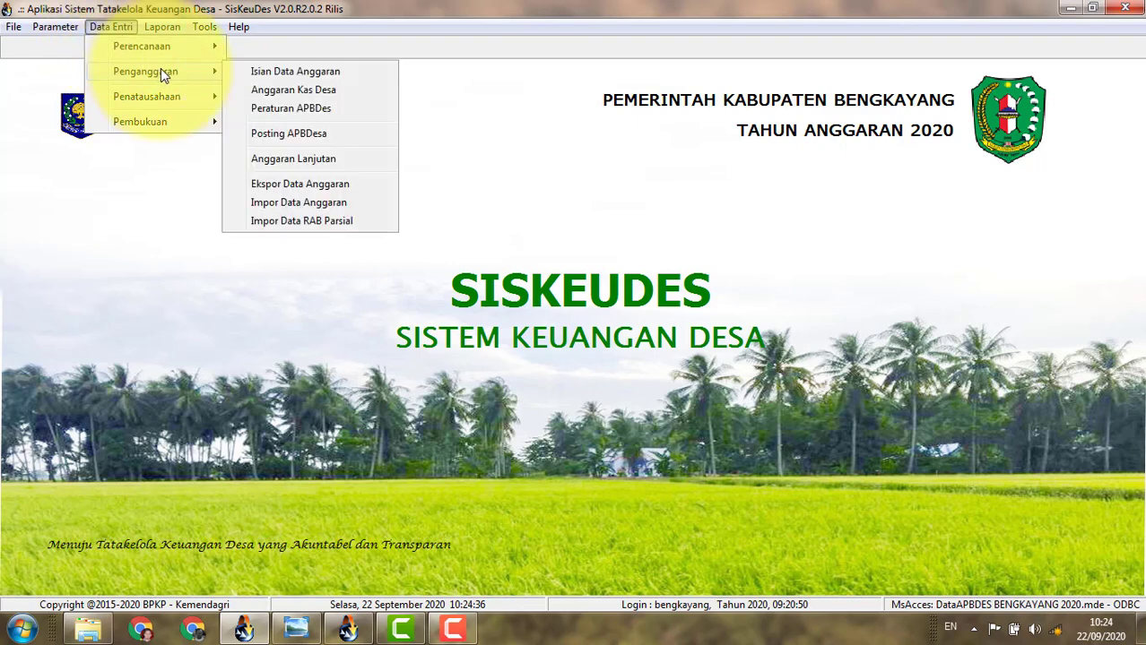
left_click(283, 70)
left_click(340, 199)
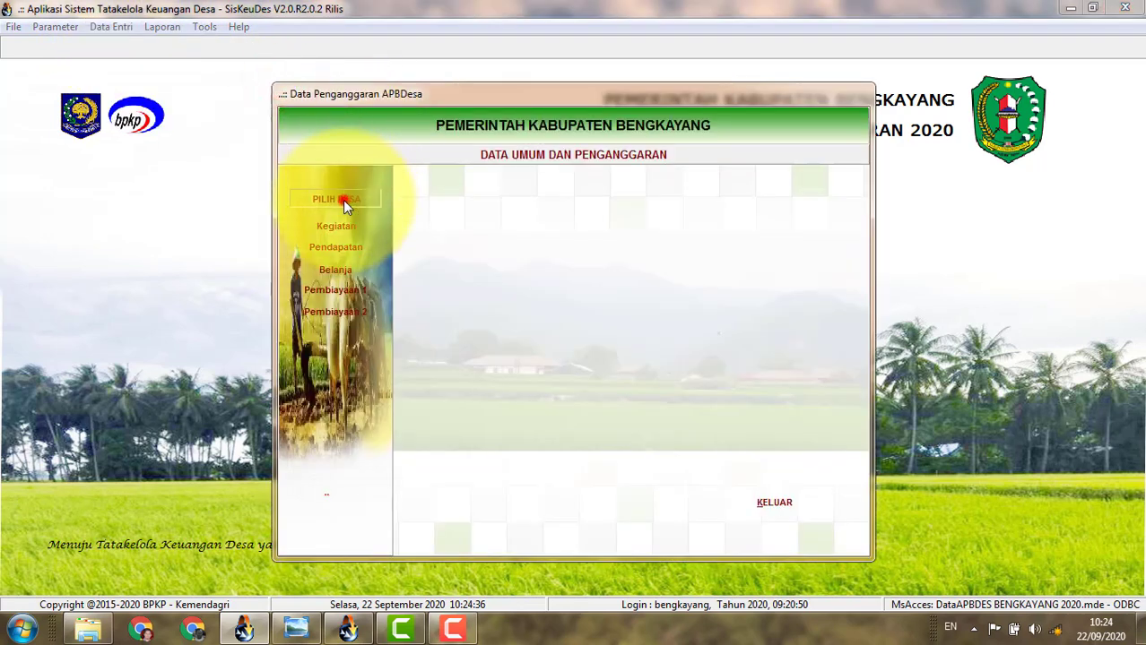
left_click(567, 338)
double_click(567, 343)
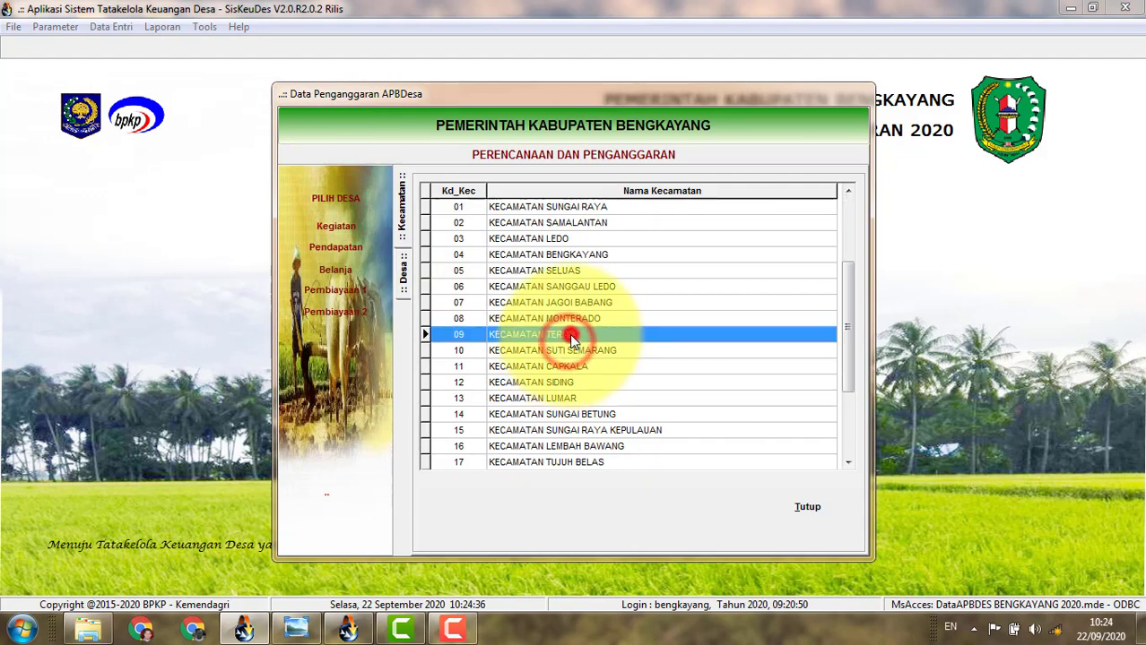
double_click(659, 270)
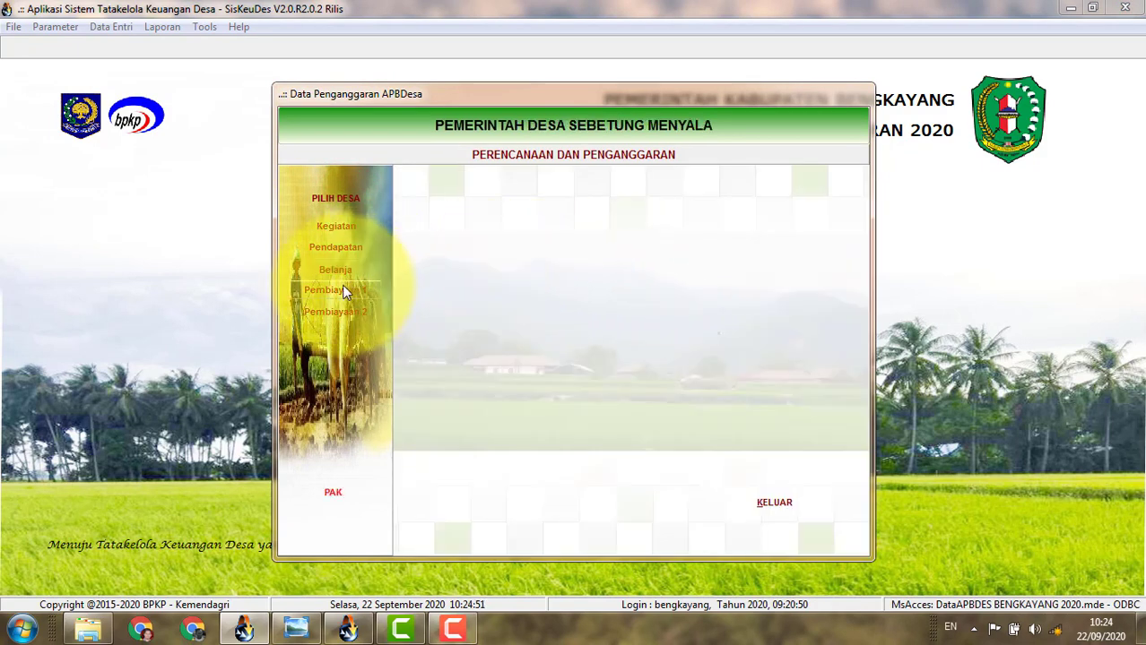
left_click(344, 290)
left_click(539, 227)
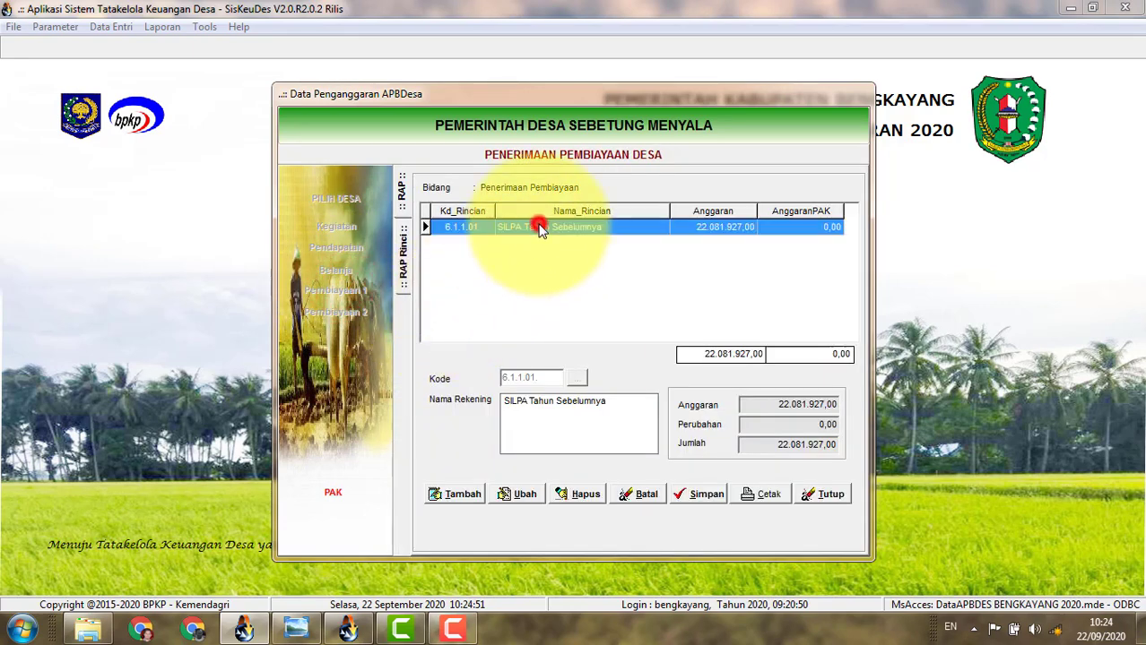
double_click(539, 227)
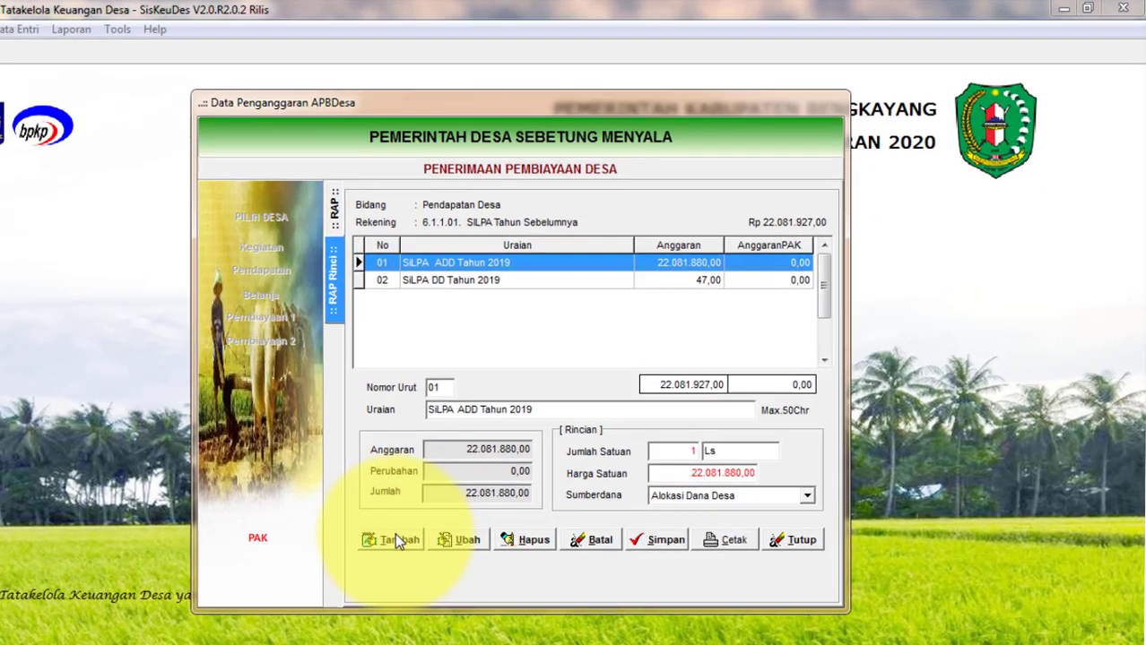
Add detail line 03 described 'SiLPA Bunga Bank' with quantity 1 Tahun.
left_click(458, 494)
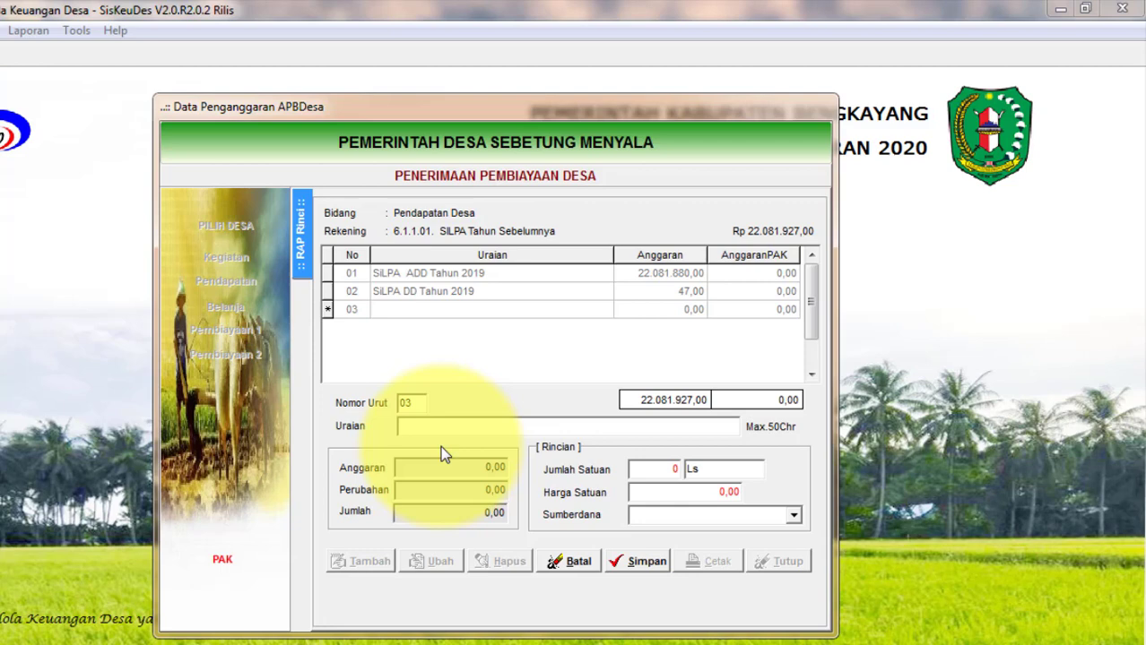
type("SILPA Bu")
type("nga Bank")
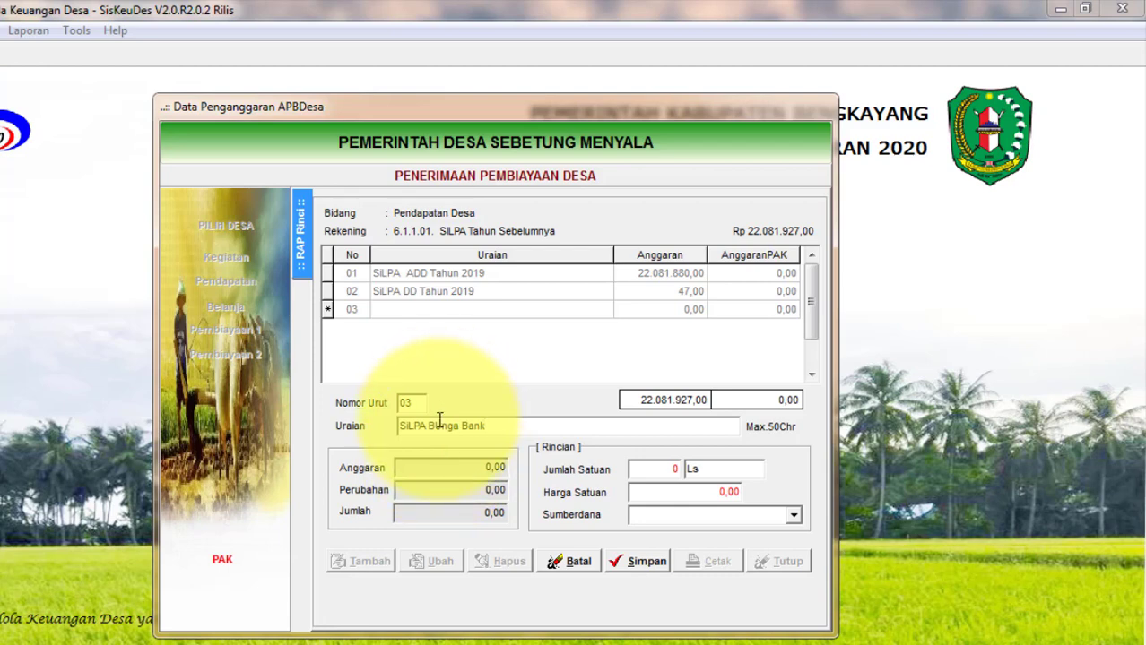
left_click(440, 427)
key("BackSpace")
type("u")
left_click(666, 469)
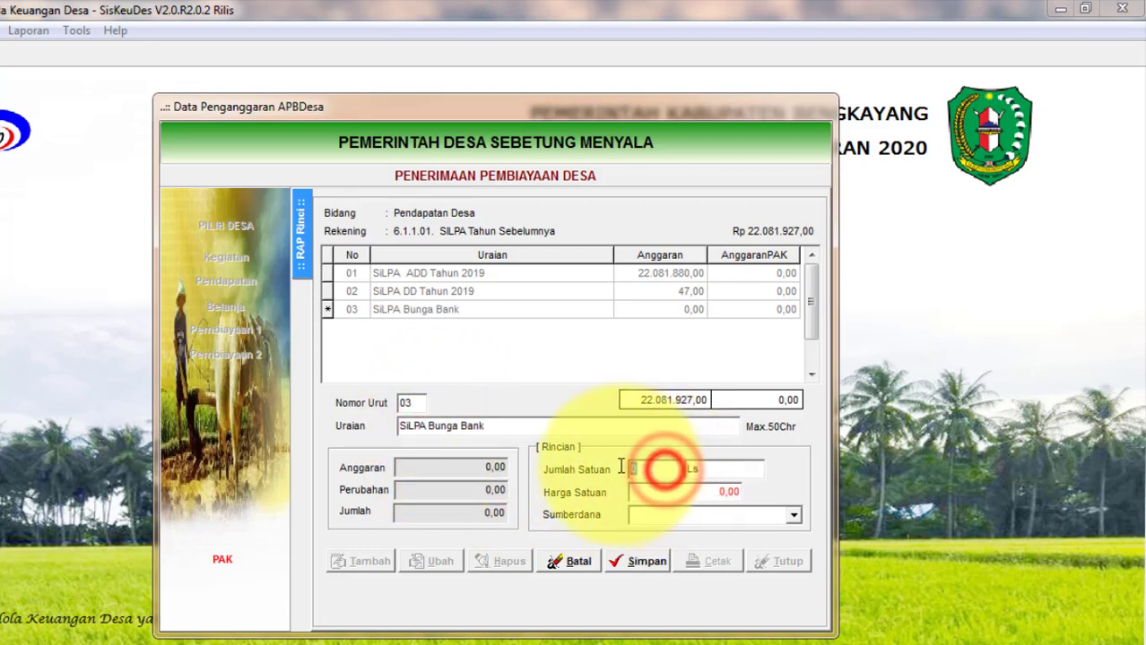
type("1")
key("Tab")
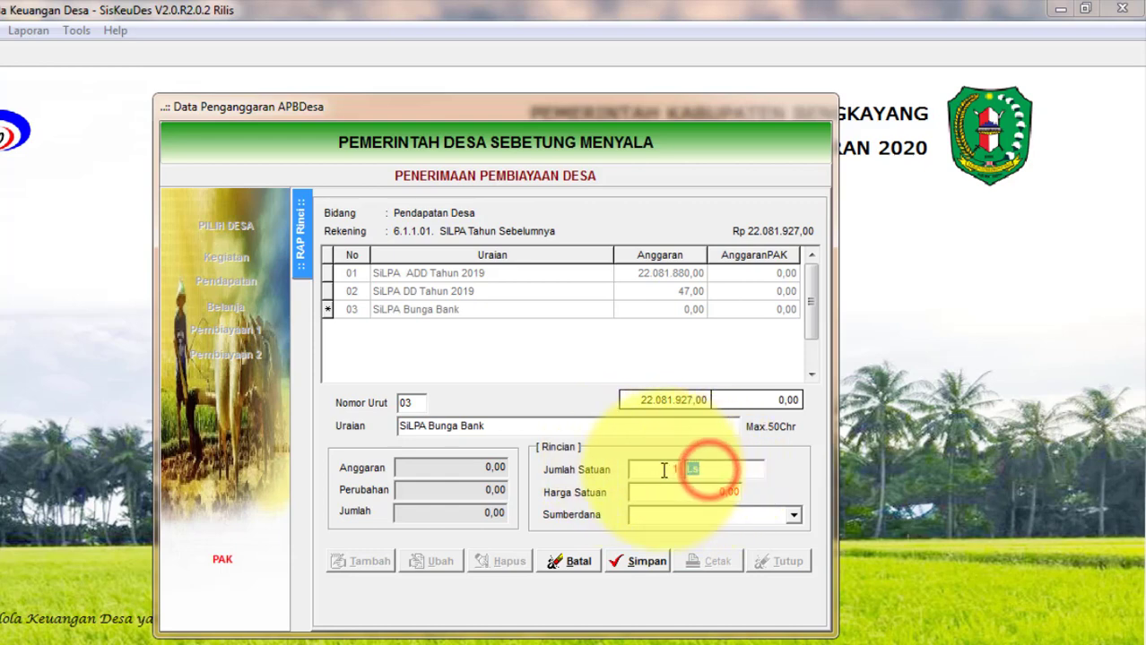
type("Tahun")
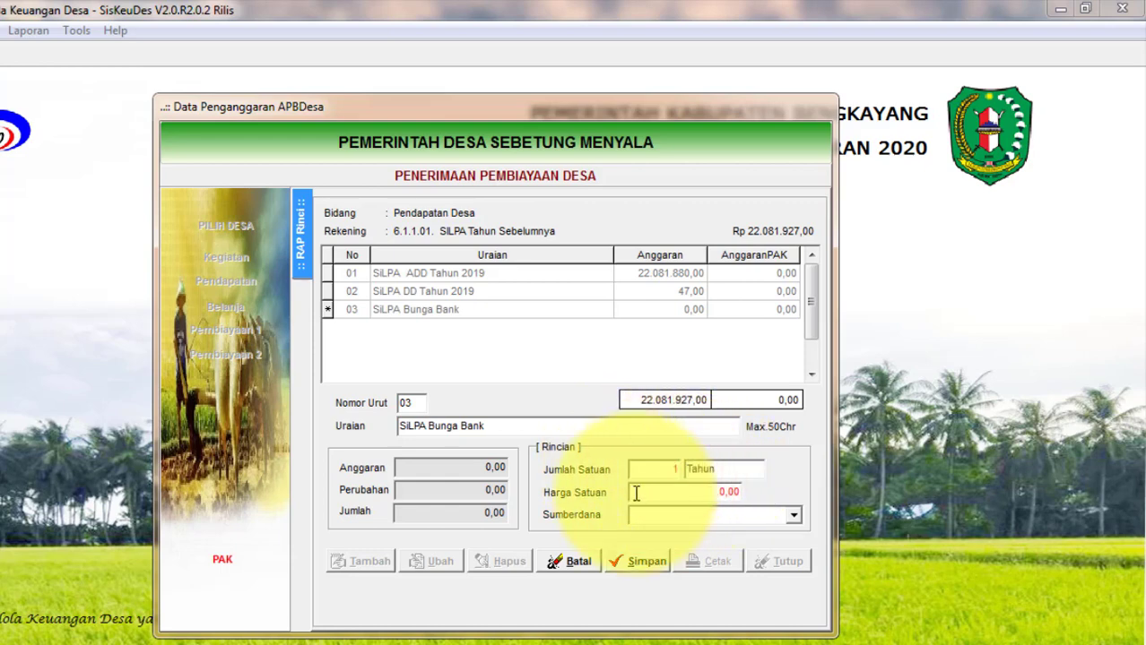
Set the line's funding source to Silpa Bunga Bank, save it, and close the budget window.
left_click(641, 494)
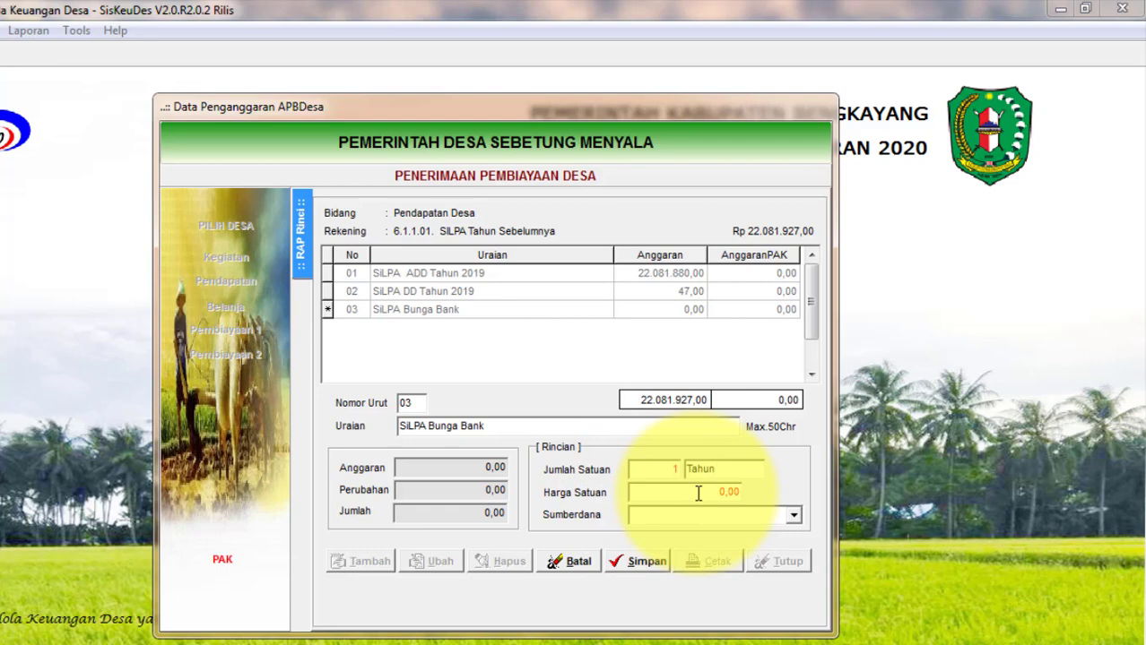
left_click(794, 517)
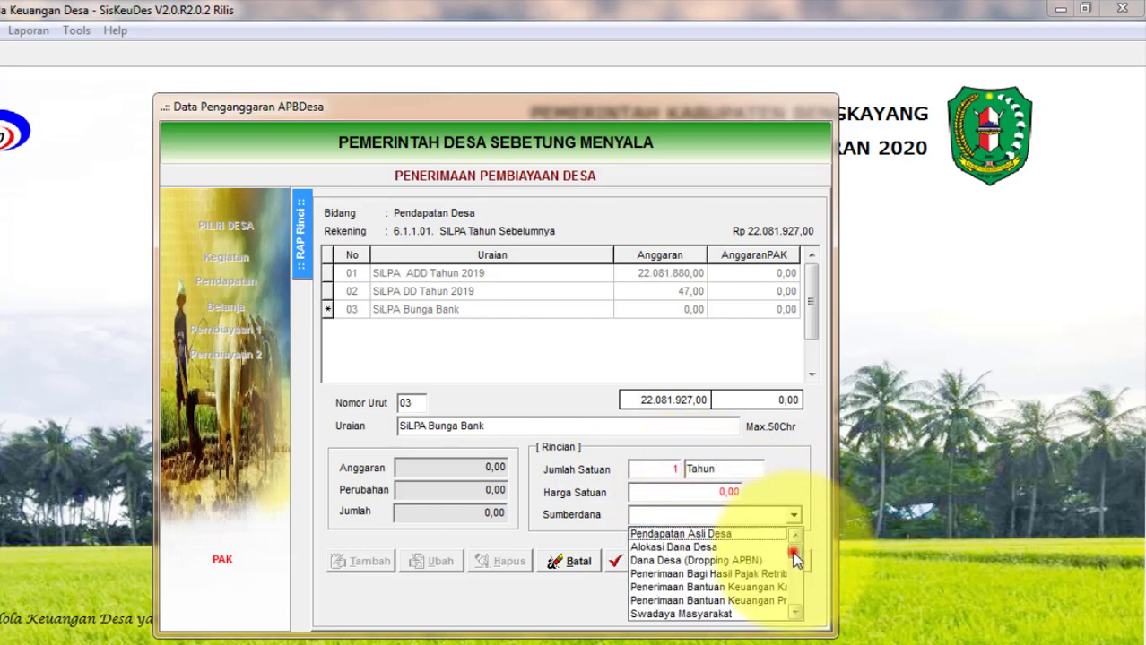
scroll(795, 549, "down", 3)
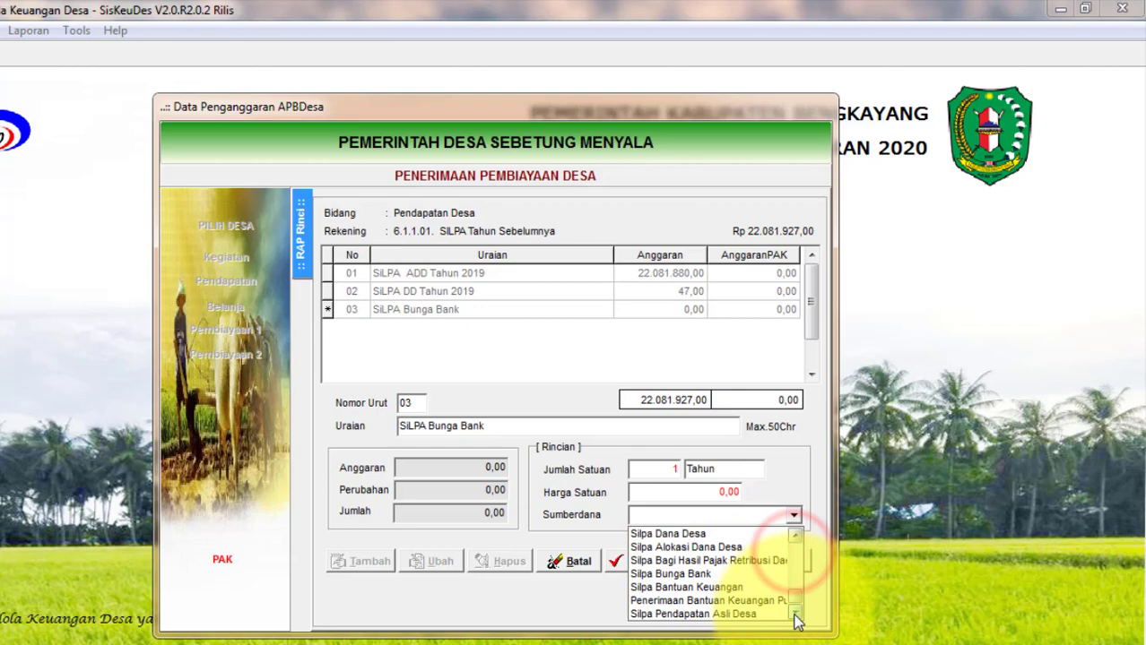
left_click(677, 574)
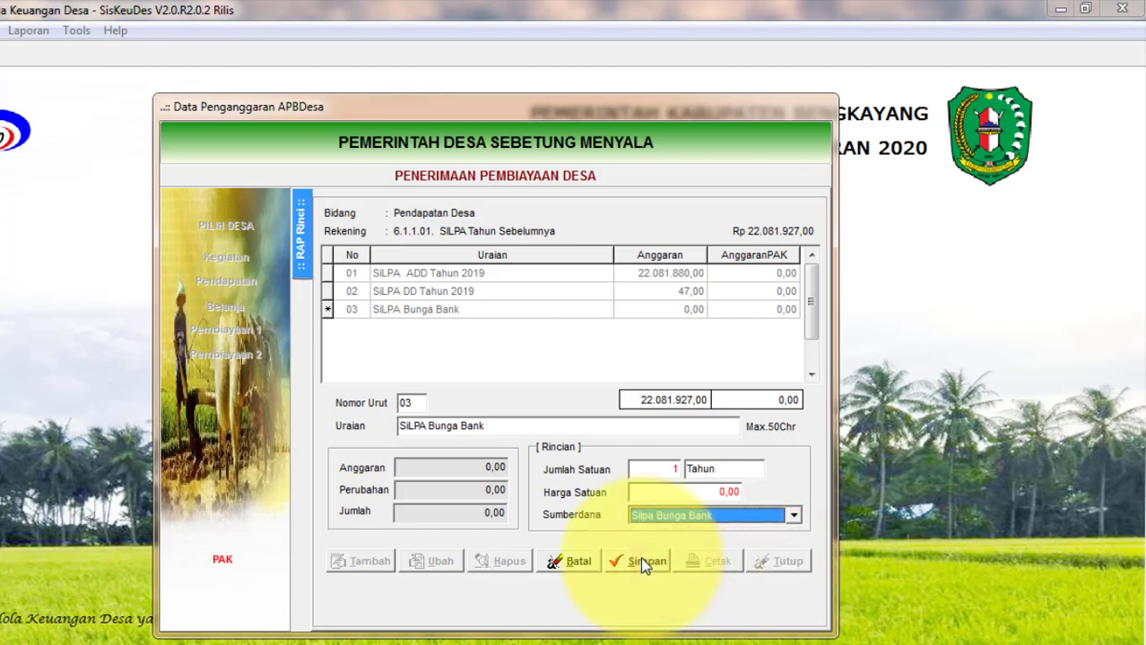
left_click(640, 561)
left_click(781, 563)
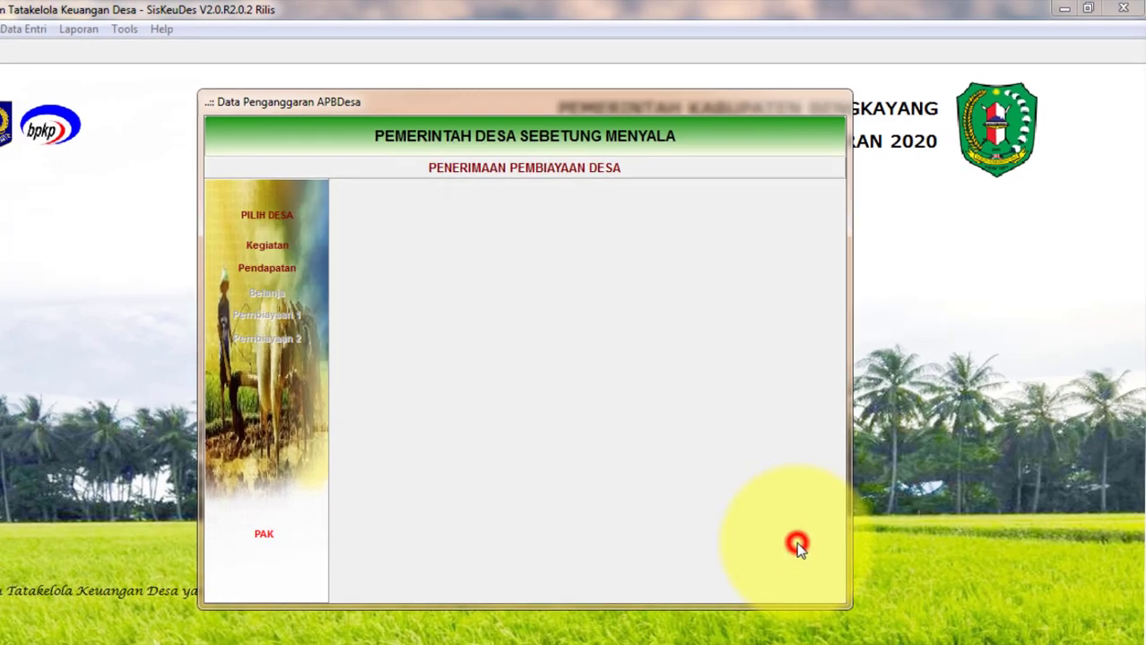
left_click(797, 547)
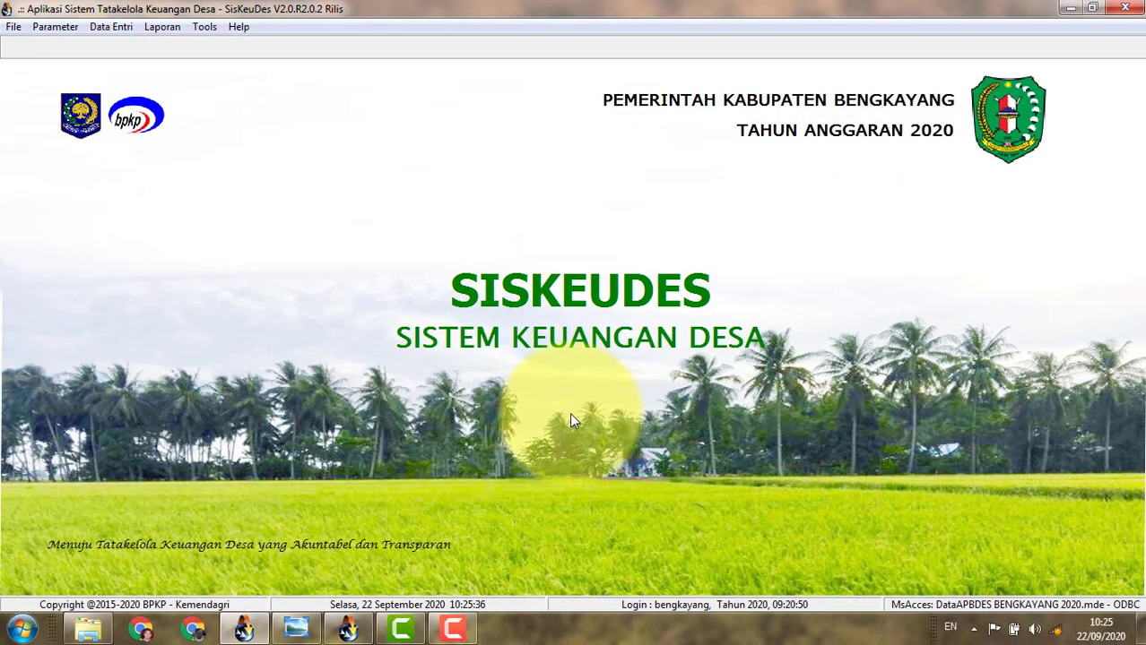
Set up the RAB 3 report for 09 Kecamatan Teriak, Sebetung Menyala, using the revised budget (Anggaran Perubahan).
left_click(161, 30)
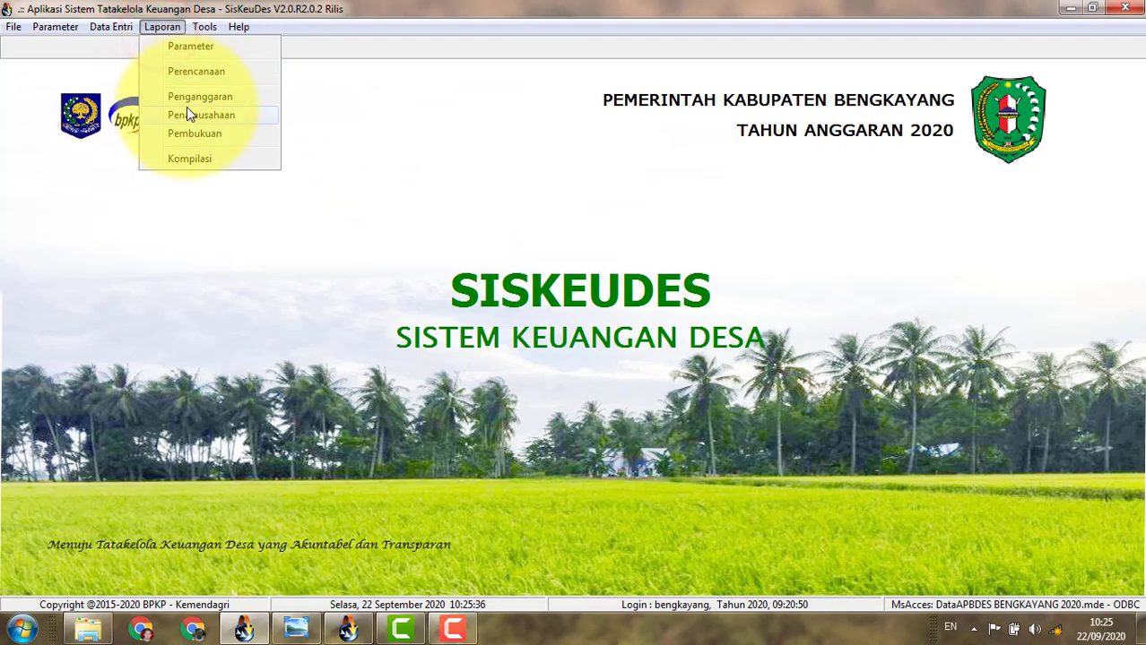
left_click(221, 96)
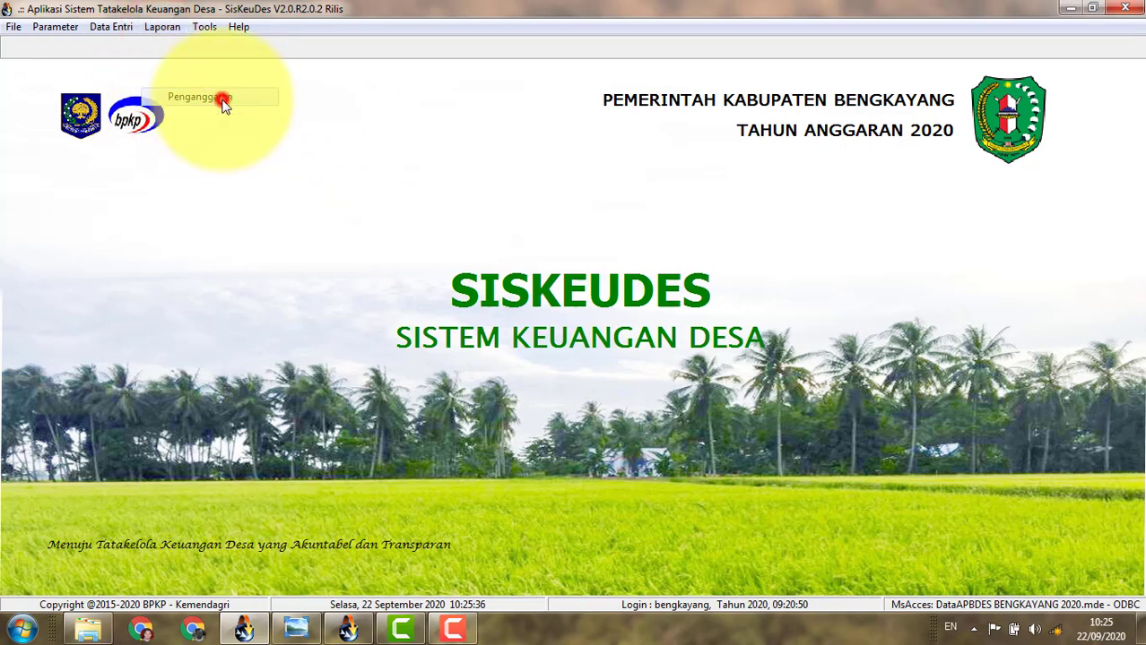
left_click(376, 318)
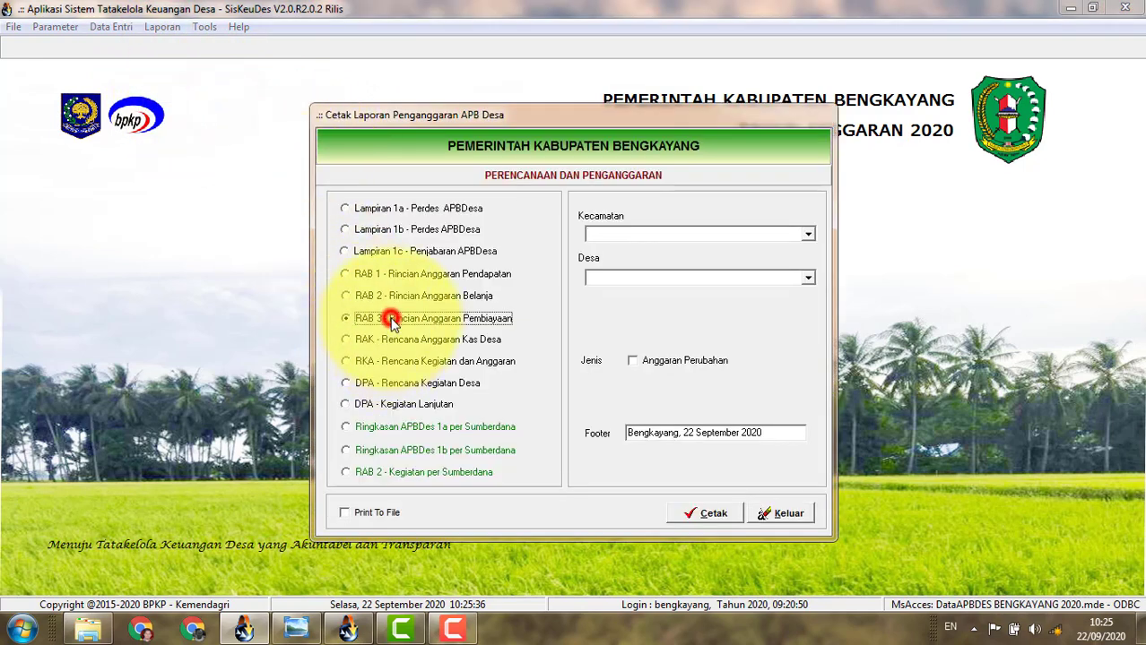
left_click(807, 234)
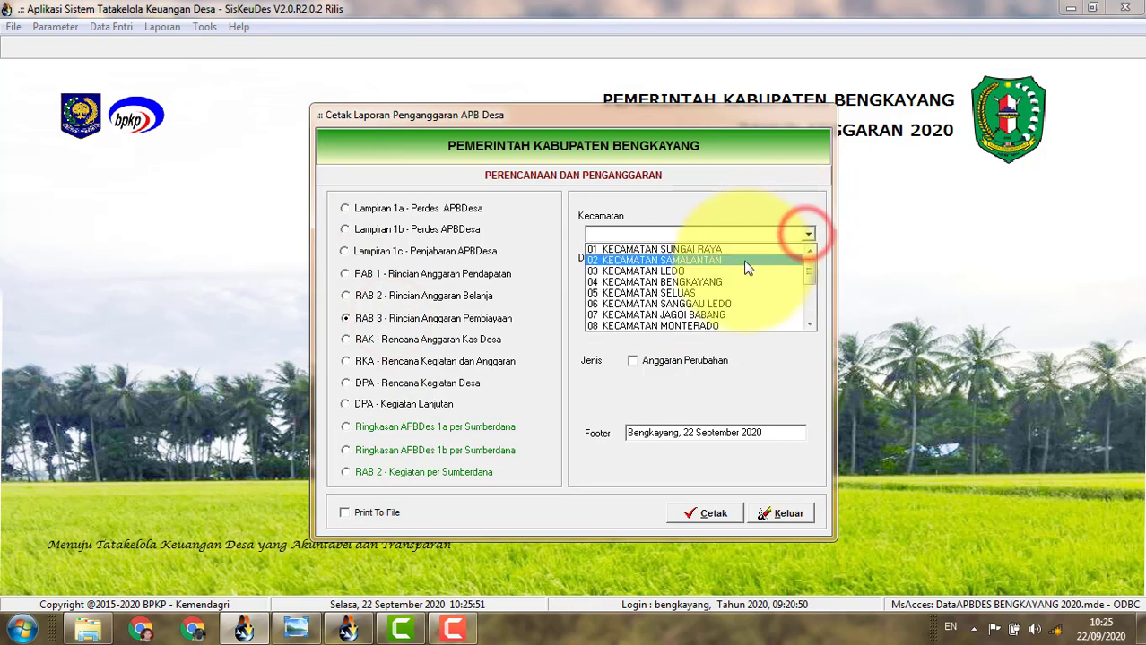
scroll(702, 294, "down", 2)
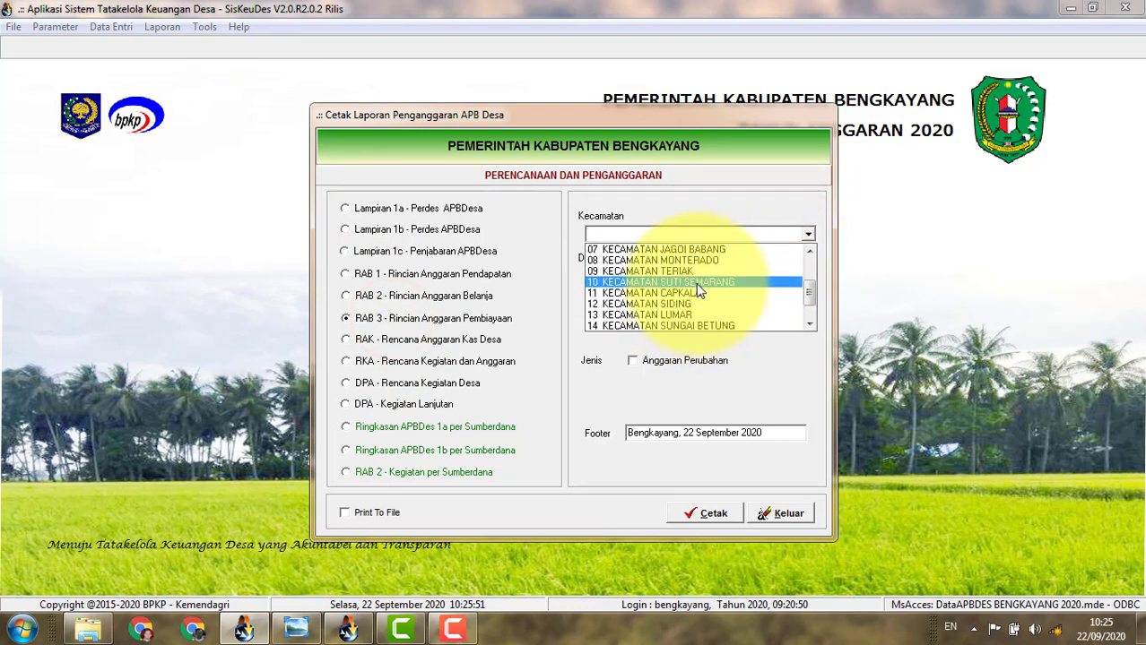
left_click(695, 272)
left_click(808, 277)
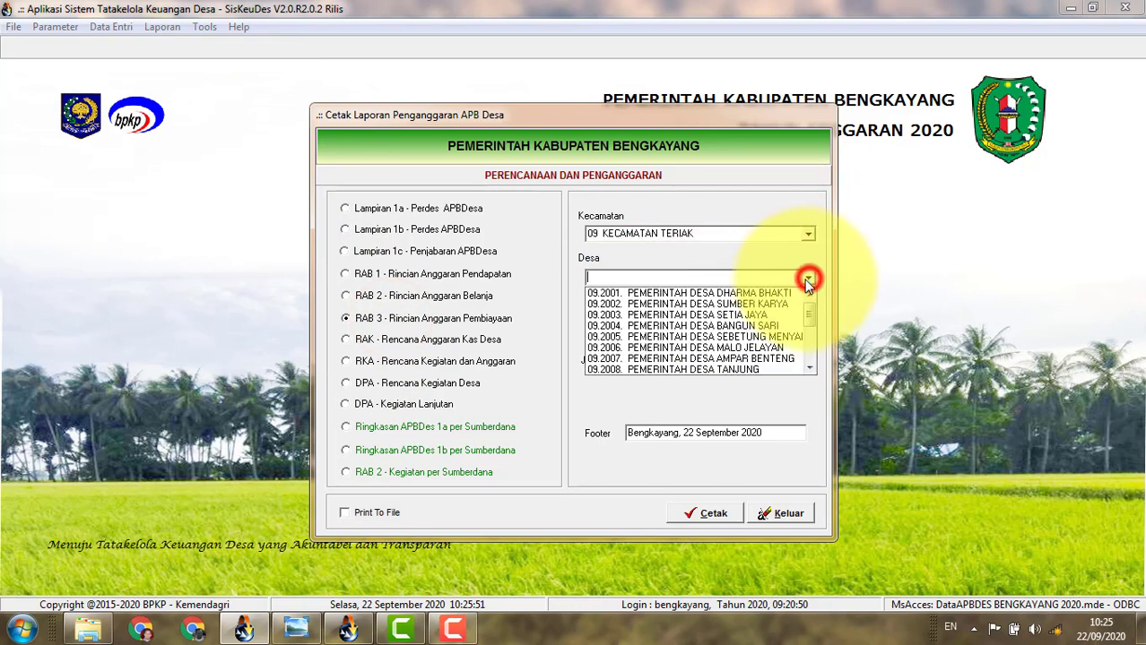
left_click(733, 337)
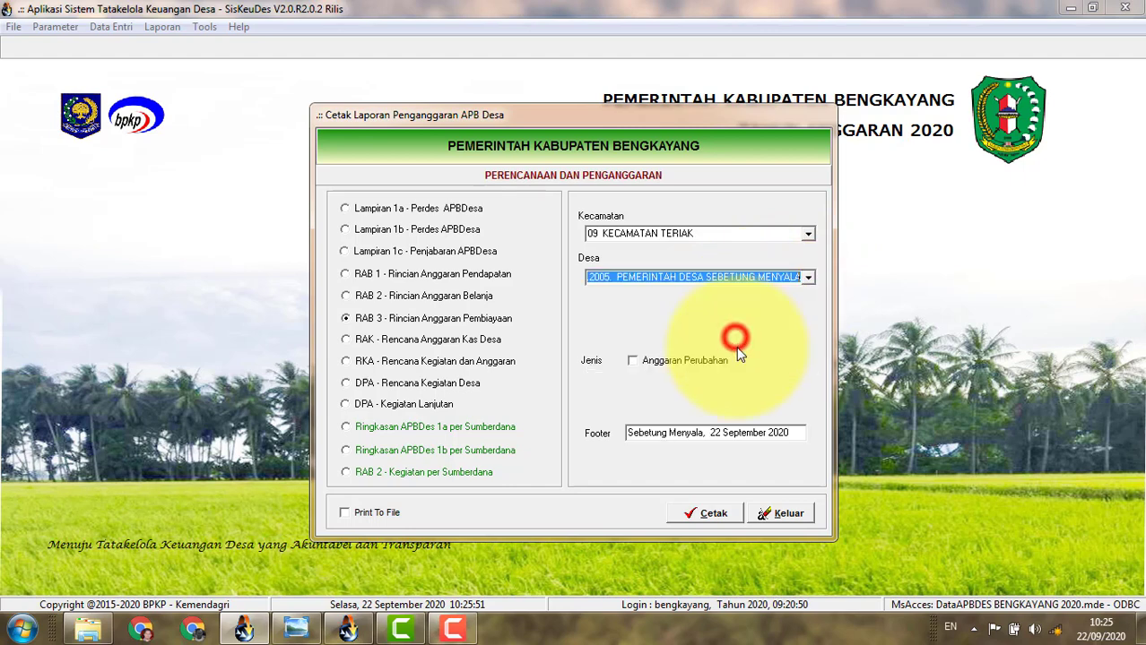
left_click(682, 362)
Preview the RAB 3 report showing SiLPA Bunga Bank, then close the preview and dialog.
left_click(704, 515)
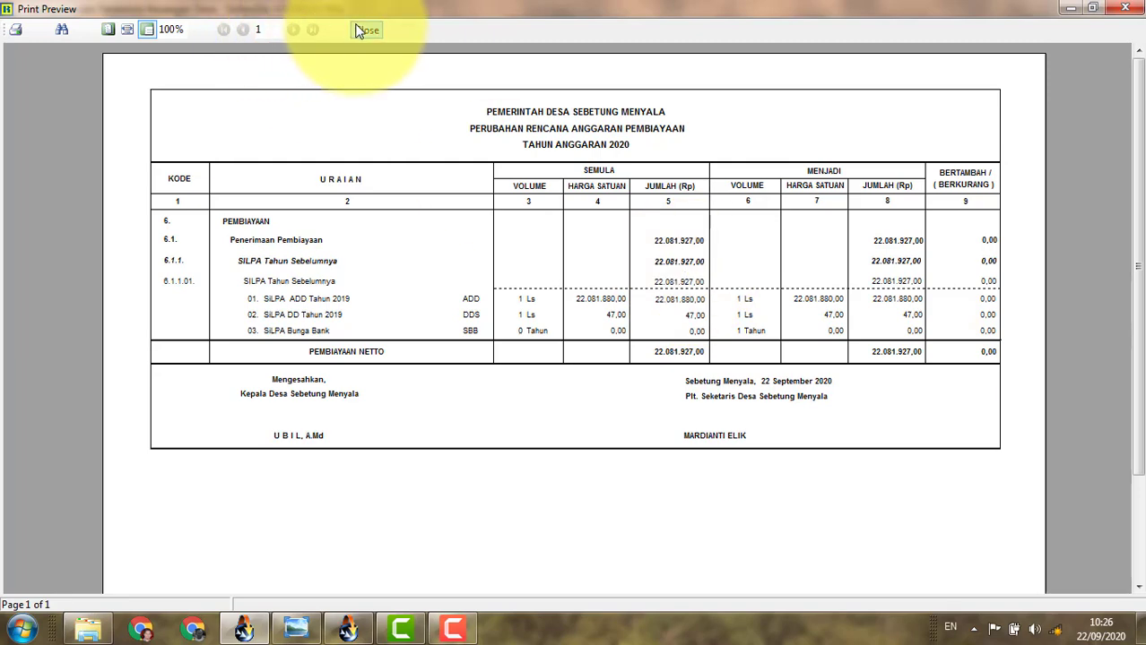
left_click(363, 29)
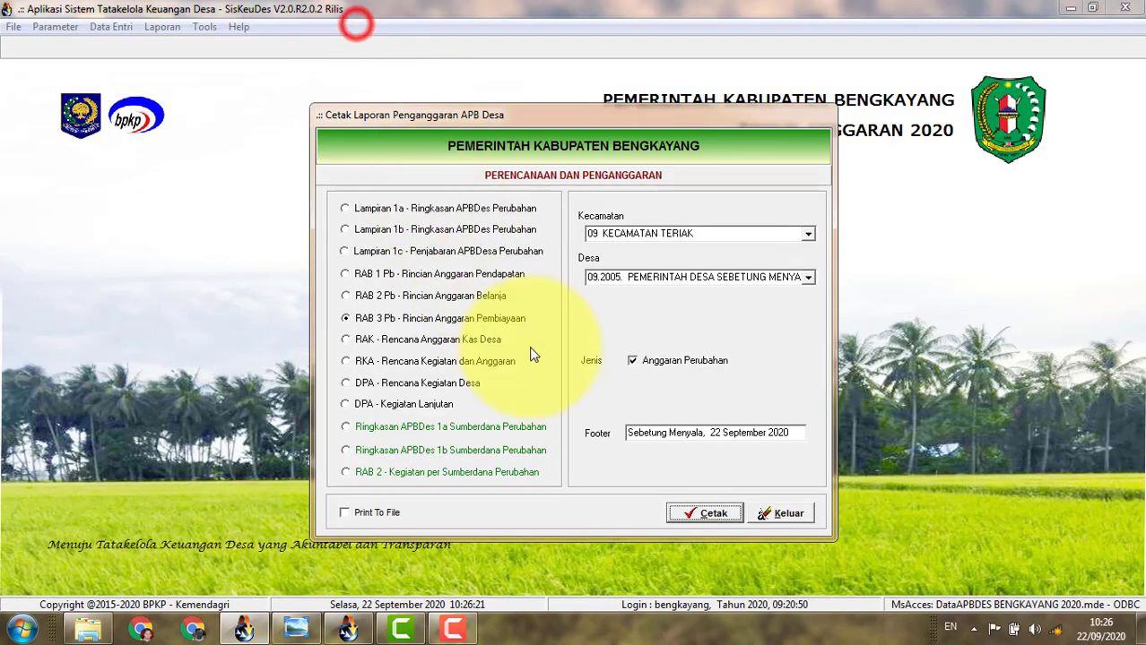
left_click(782, 513)
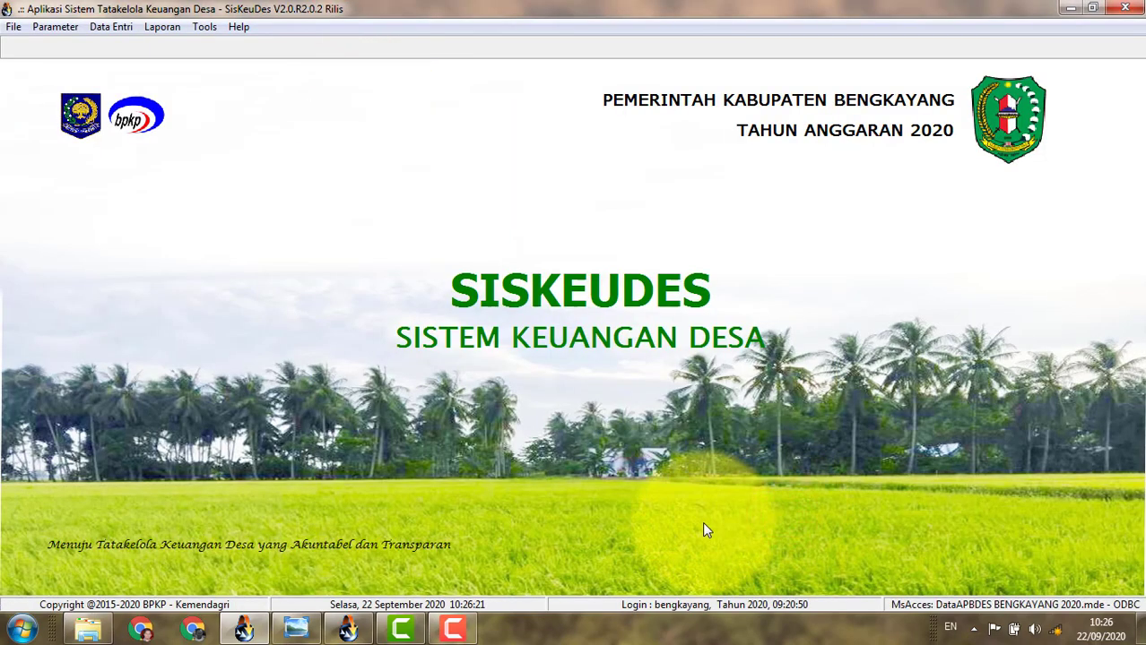